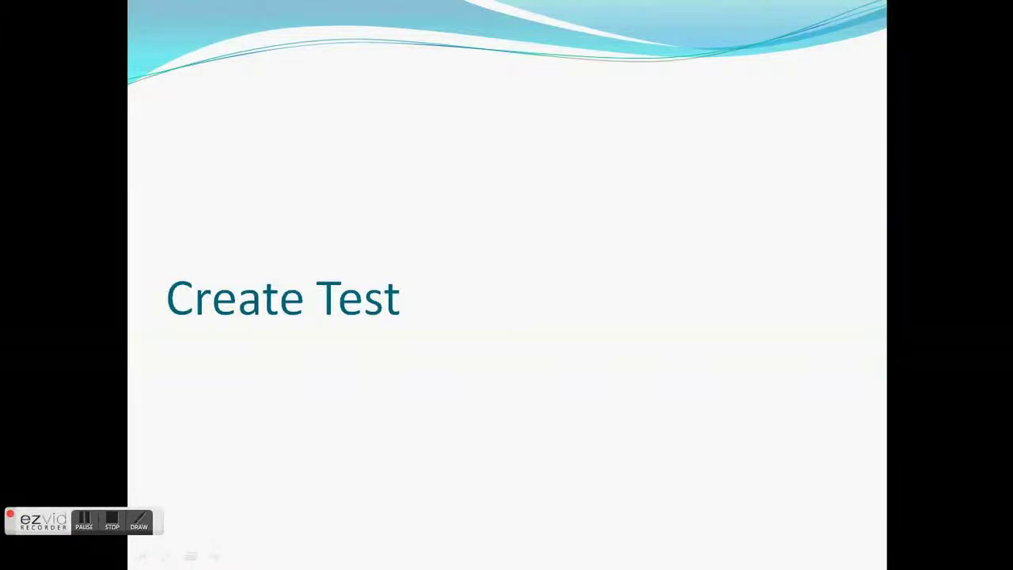
Show the 'Create Test' slide in the PowerPoint slideshow
click(83, 520)
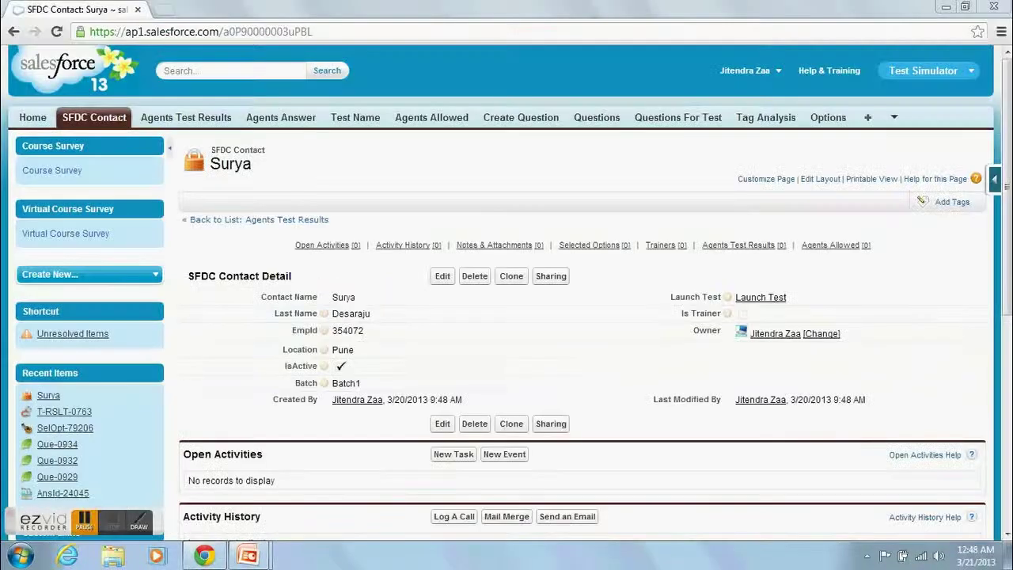
Start a new test named 'ADM 201 Day 1' with a 50-minute duration and Custom Object content
click(356, 117)
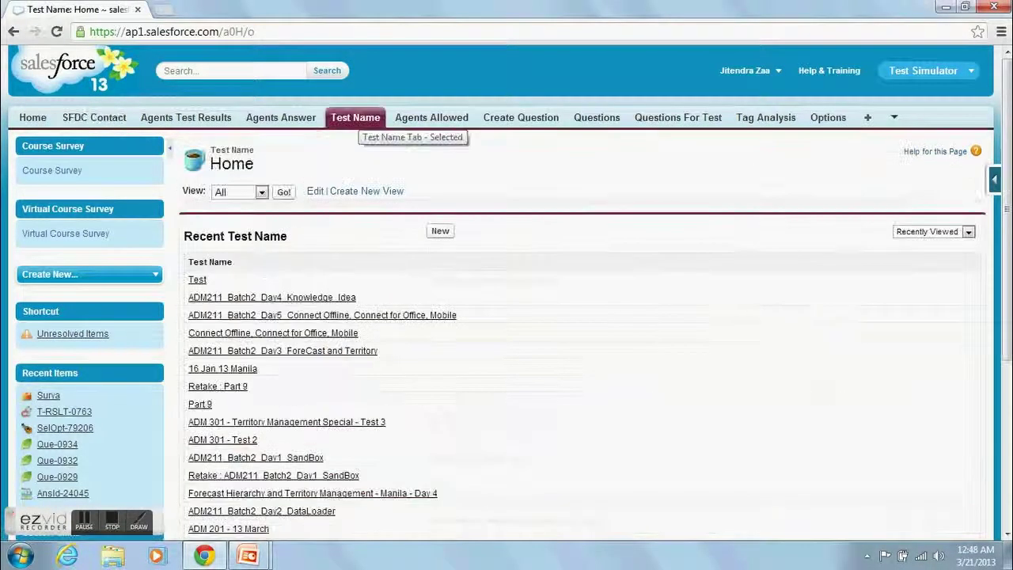
click(439, 230)
text(ADM )
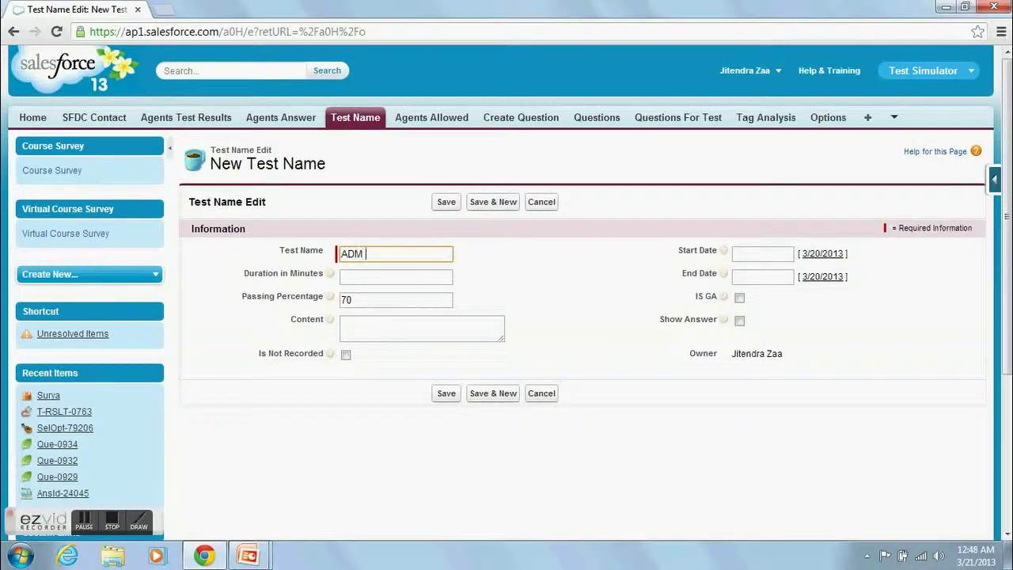
text(201 Day 1)
key(Tab)
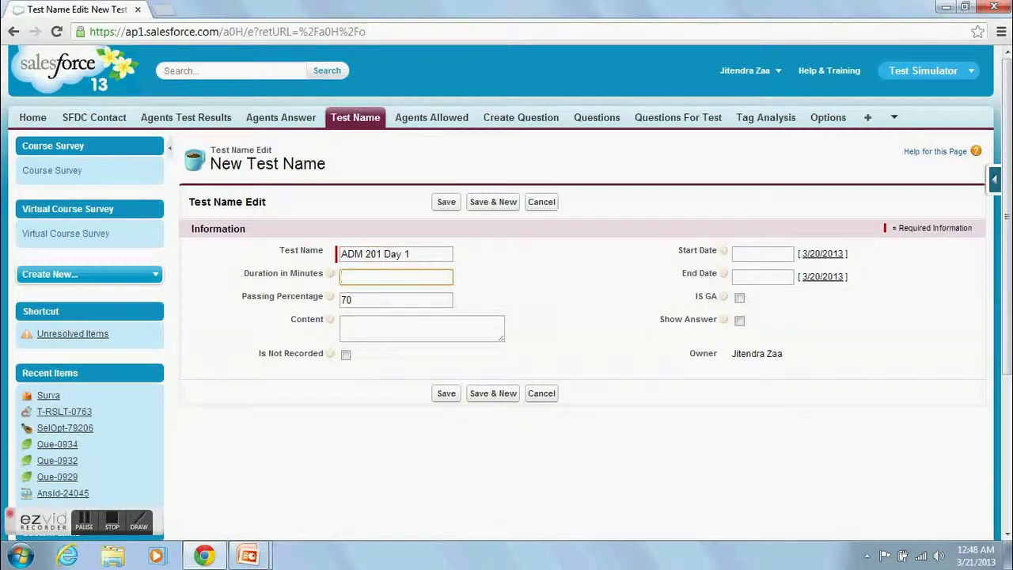
text(50)
click(420, 328)
text(Custom C)
text(bject)
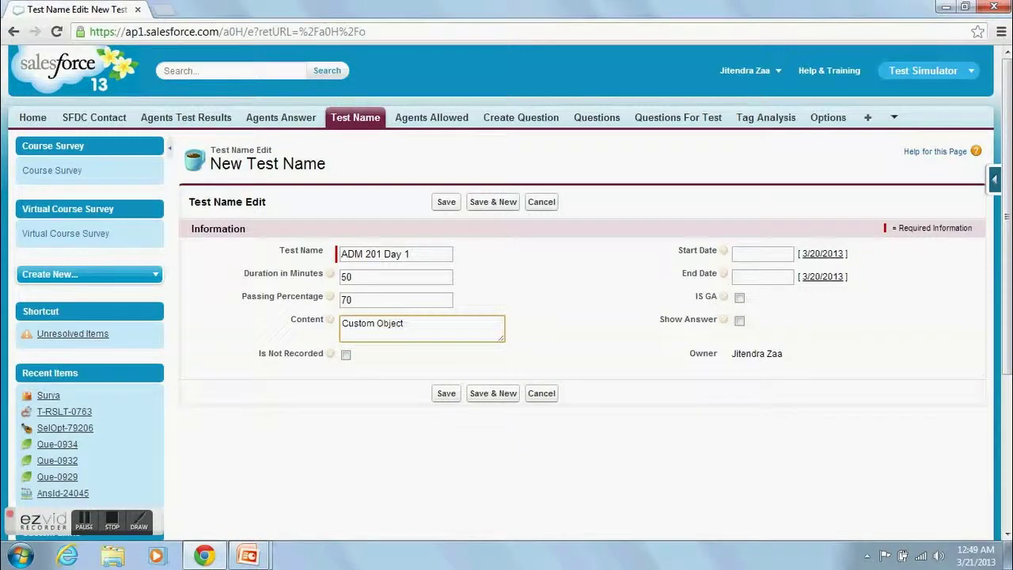
mouse_move(331, 353)
Give the test start date 3/20/2013 and end date 3/21/2013, tick IS GA, and save
click(761, 253)
click(811, 348)
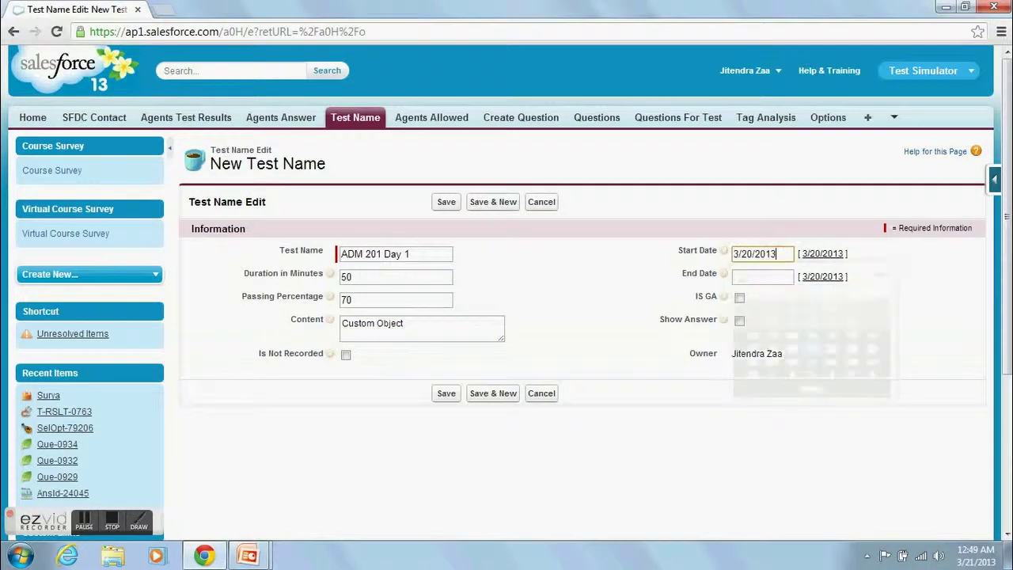
click(762, 276)
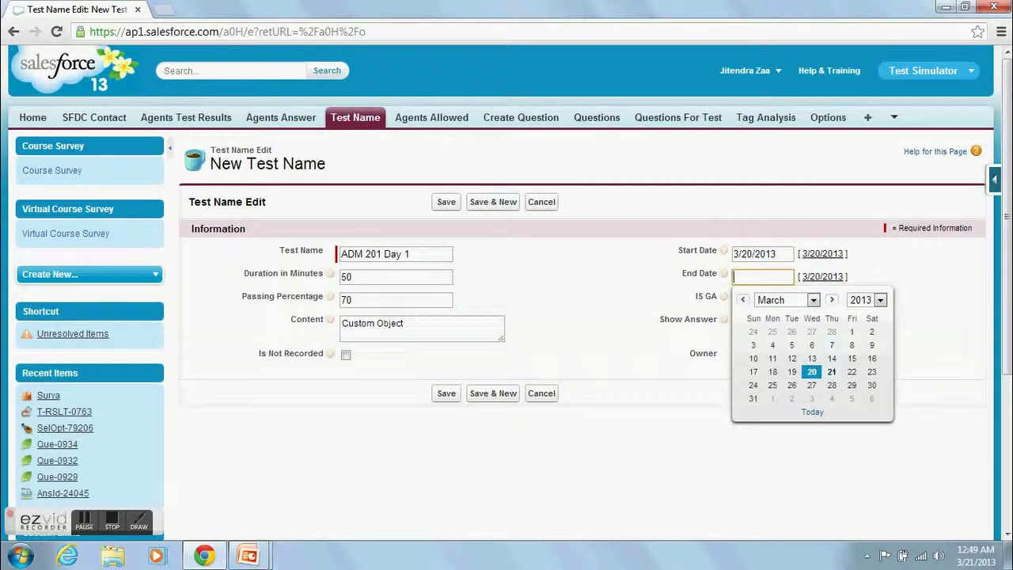
click(831, 371)
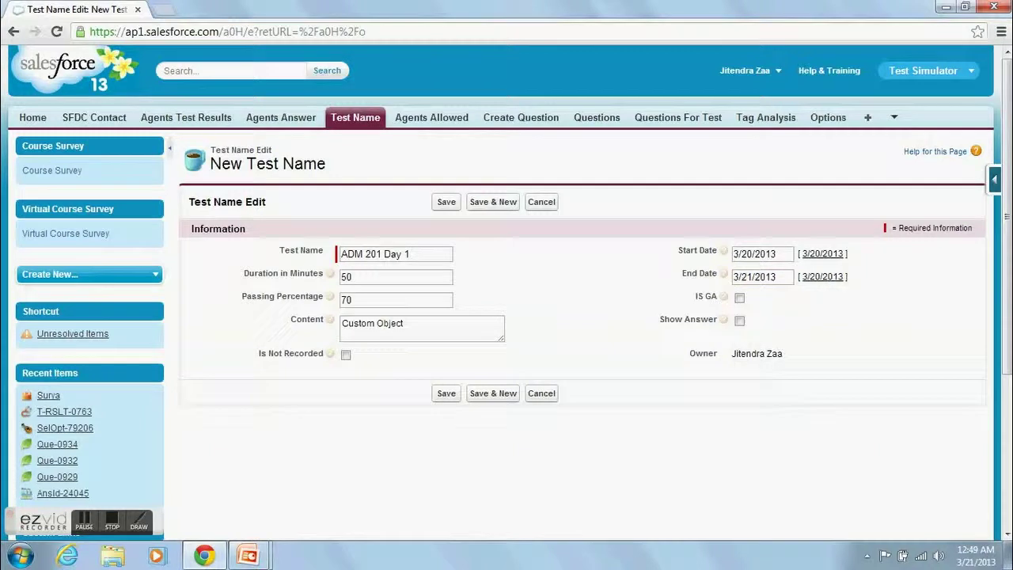
mouse_move(724, 296)
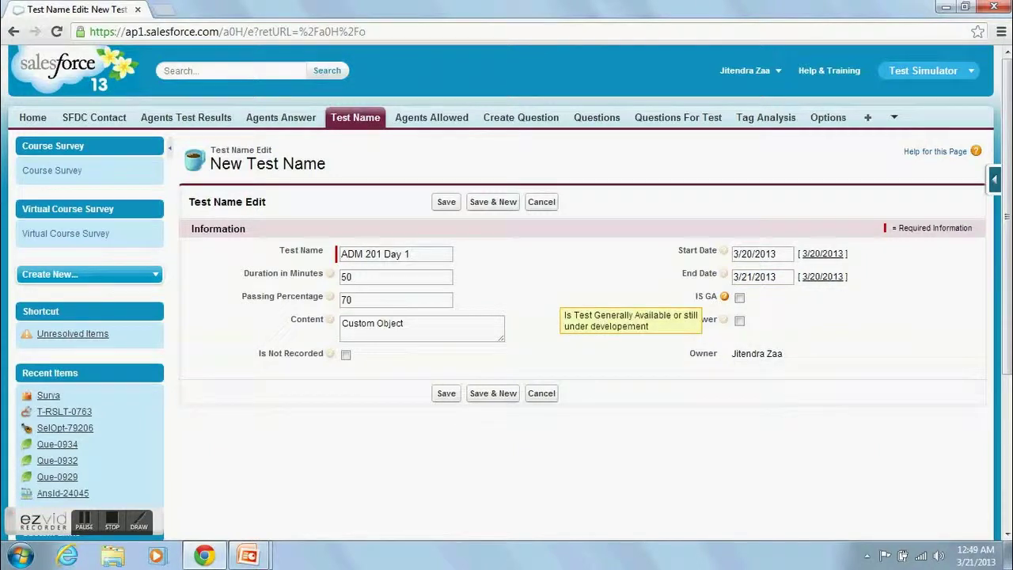
click(739, 297)
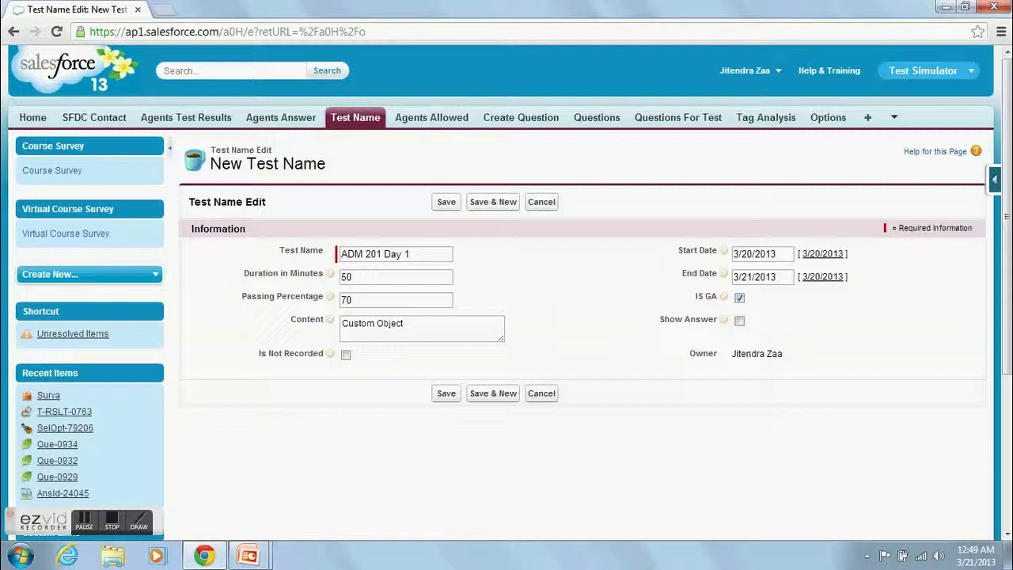
mouse_move(724, 319)
key(Return)
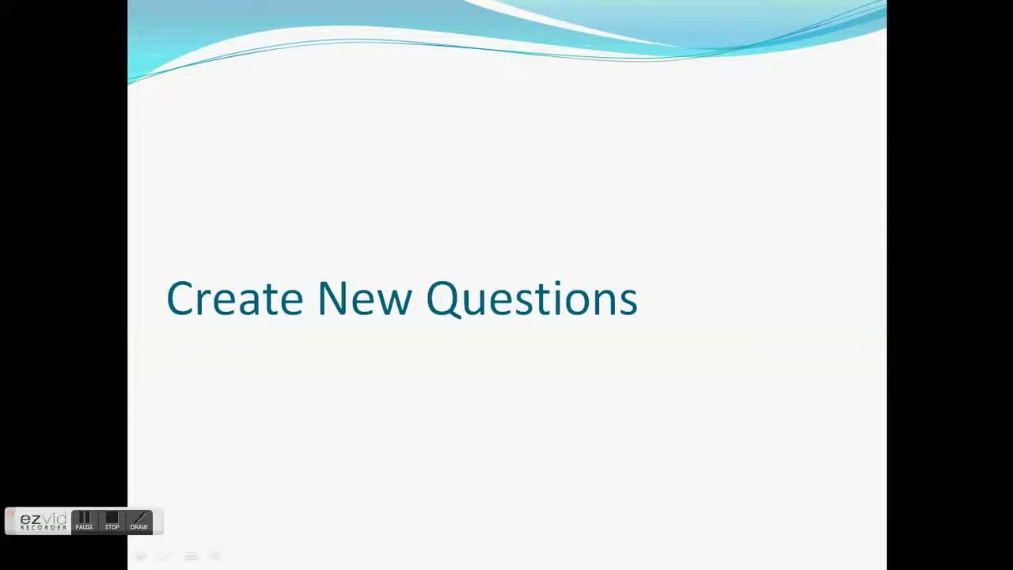
Start a new question linked to test ADM 201 Day 1 and tagged 'Custom Object'
click(83, 521)
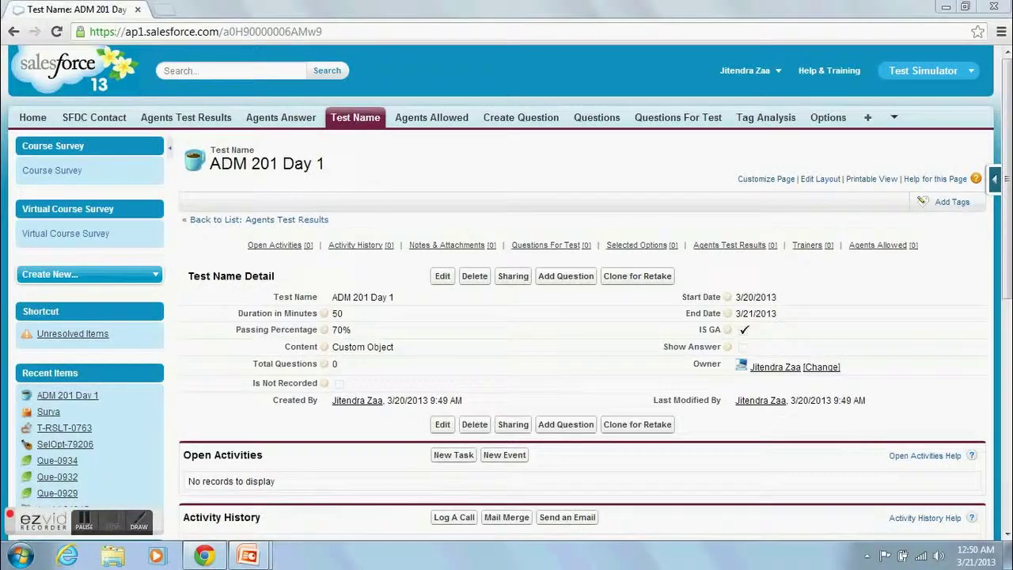
click(522, 119)
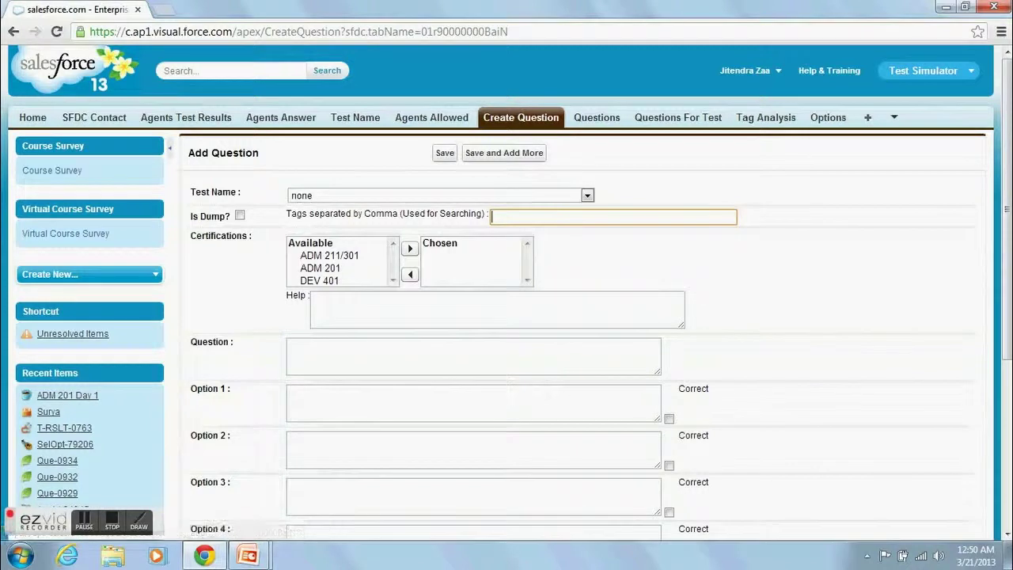
click(586, 195)
key(Down)
key(Down)
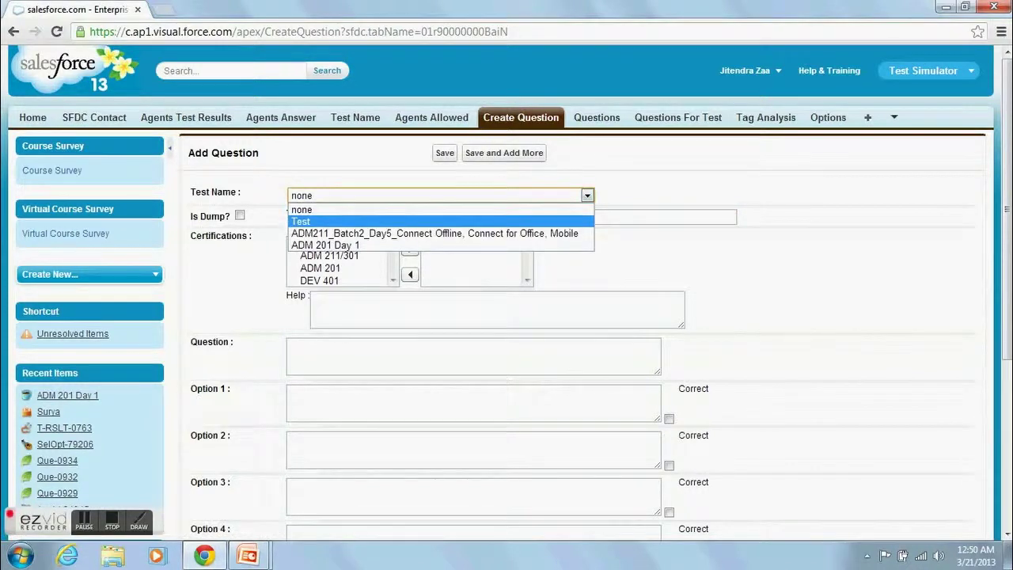
key(Down)
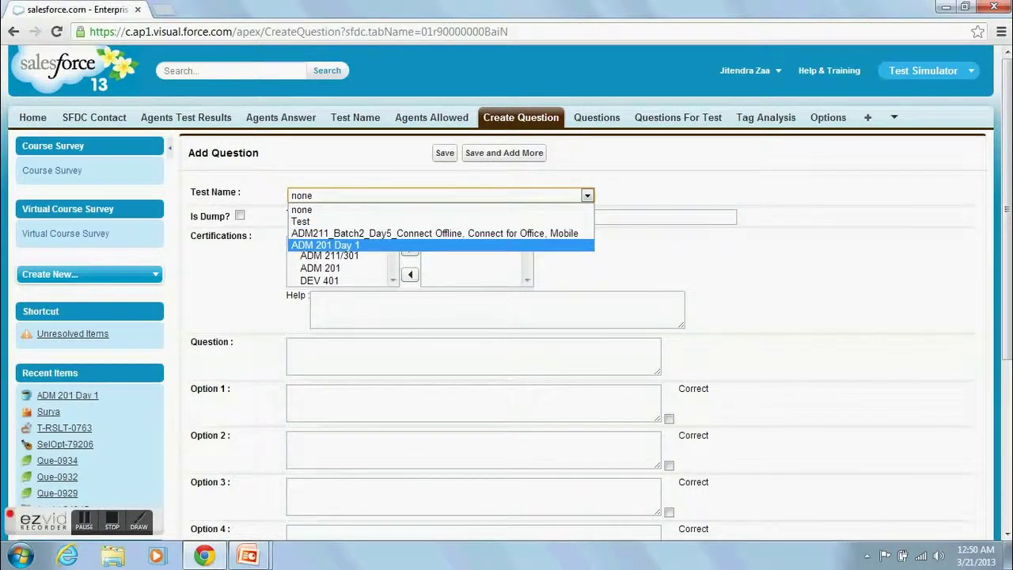
key(Return)
key(Tab)
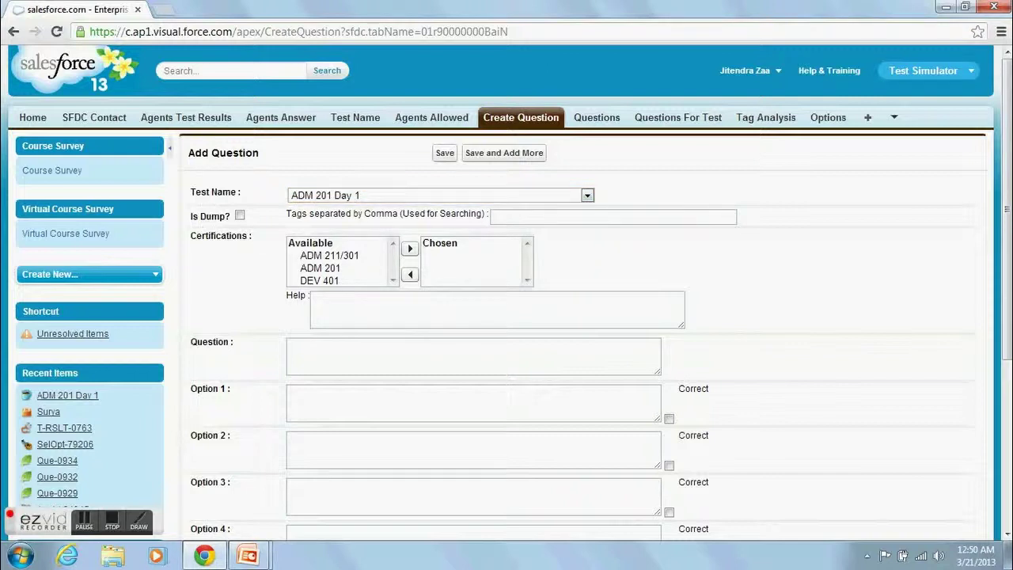
key(space)
key(space)
key(Tab)
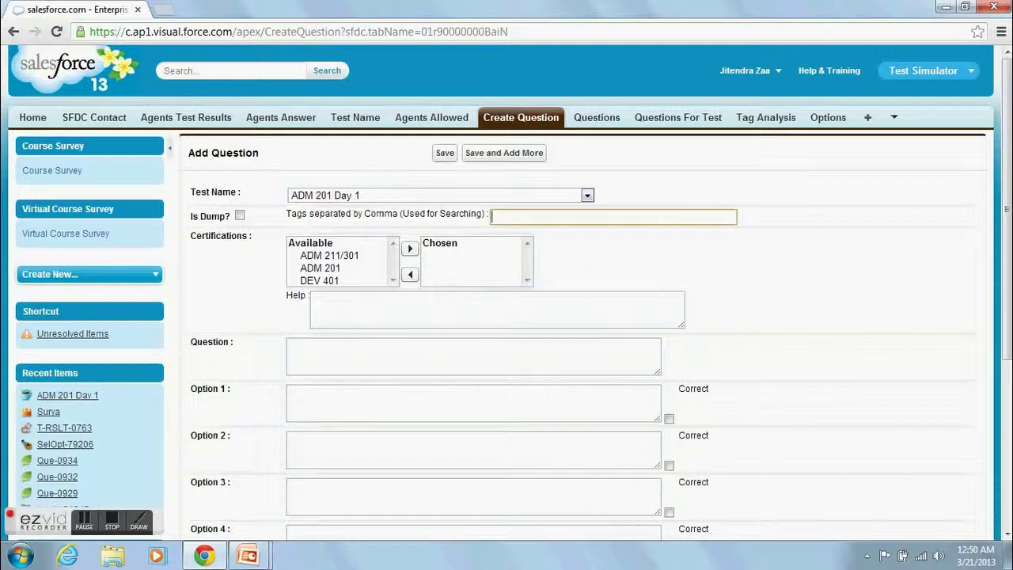
text(Custom Object)
Move ADM 201 into the chosen certifications, then continue through the help and question text fields
click(361, 269)
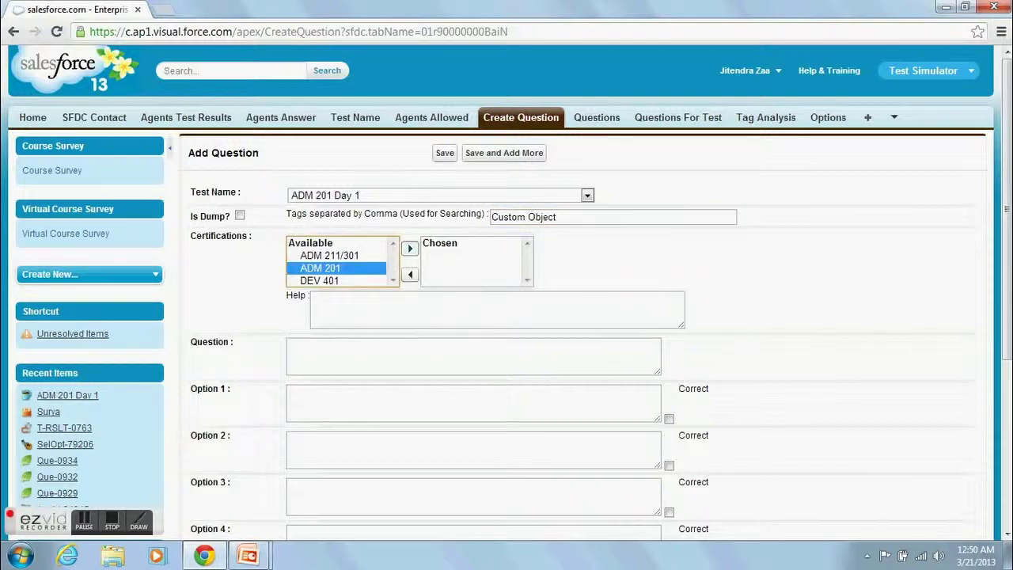
click(410, 248)
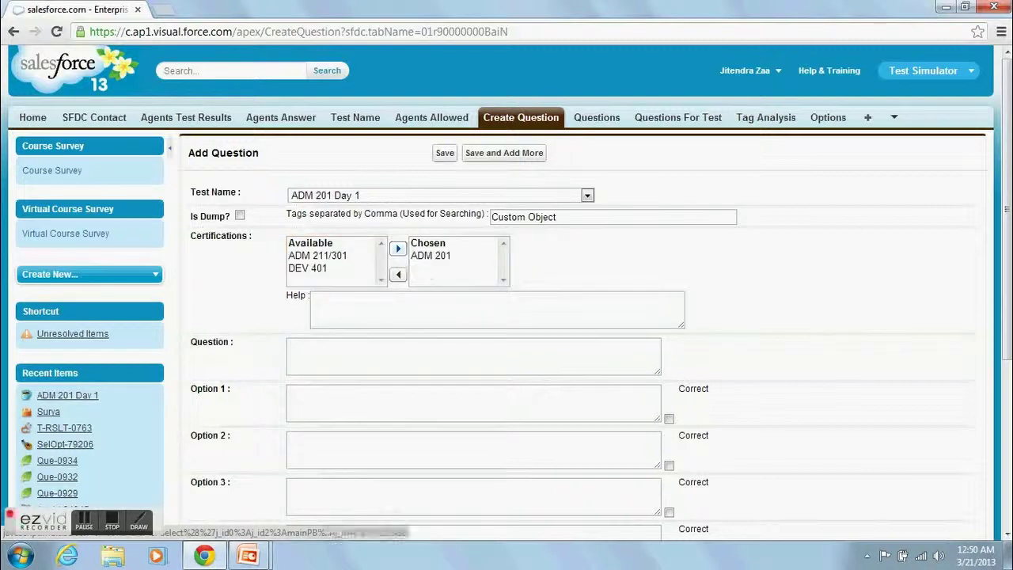
click(313, 298)
key(Tab)
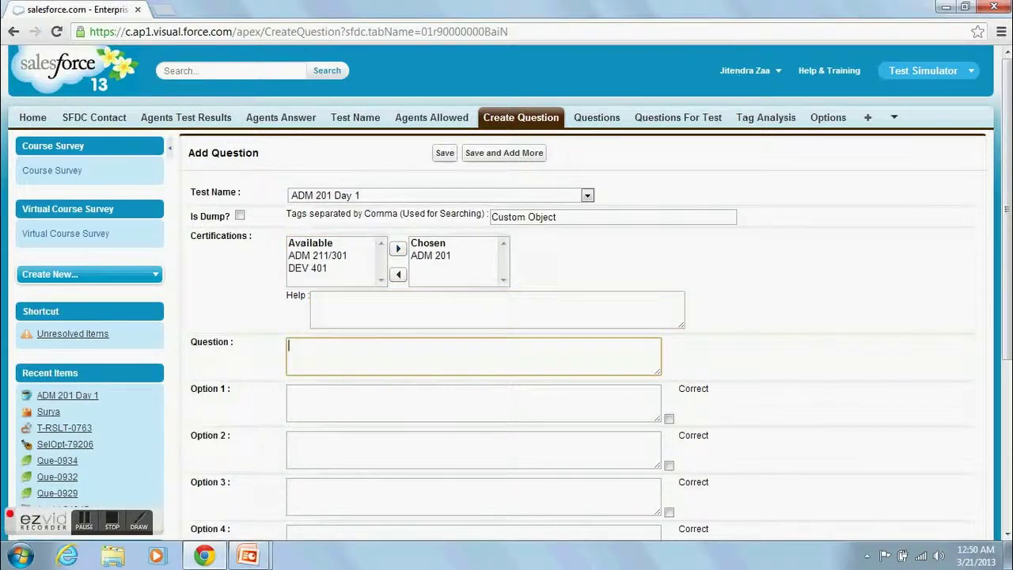
scroll(507, 293, down, 5)
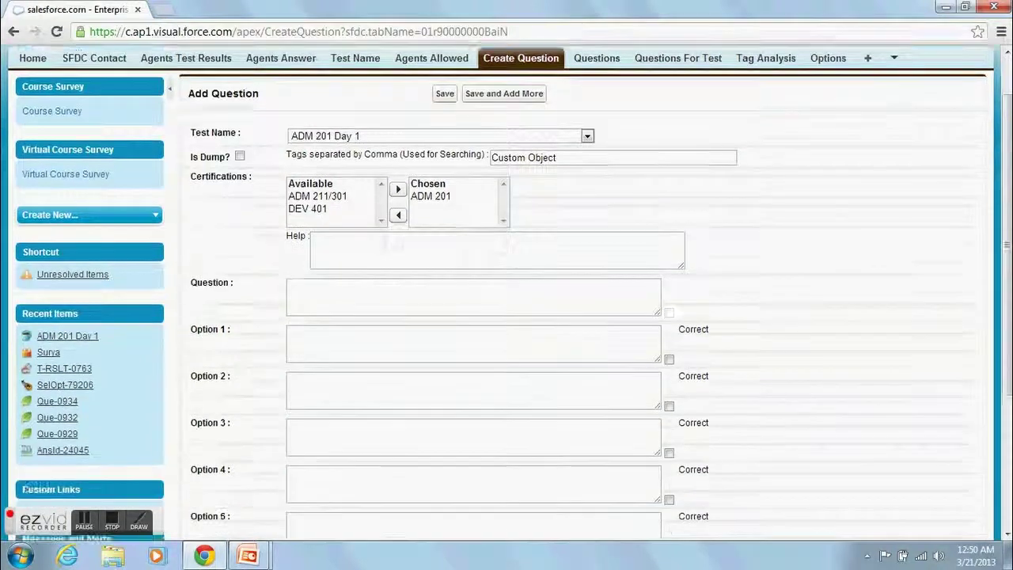
scroll(506, 293, down, 2)
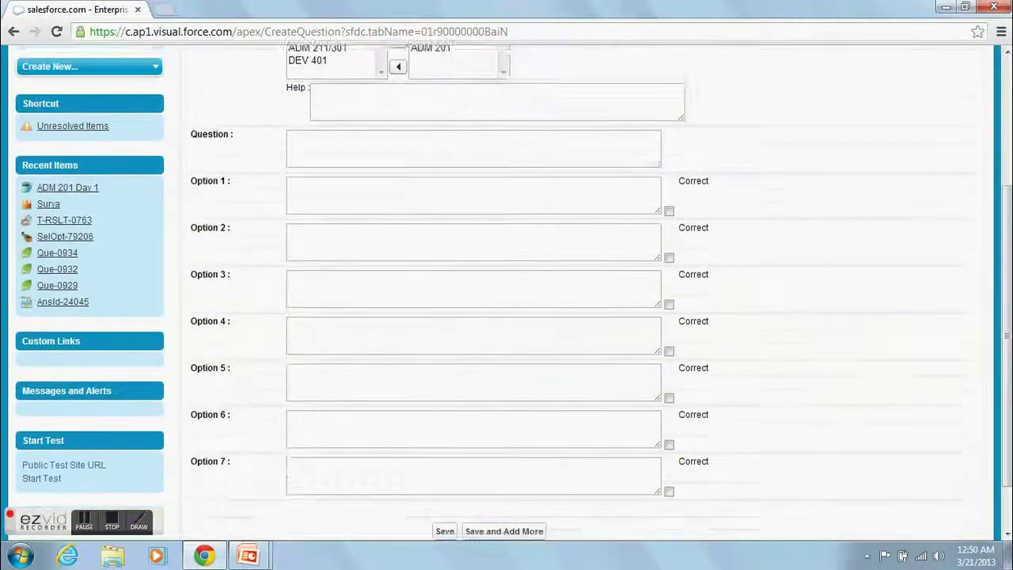
Step through Option 1-4 fields, marking then unmarking Option 3 as the correct answer
click(473, 165)
click(473, 212)
click(473, 258)
click(473, 306)
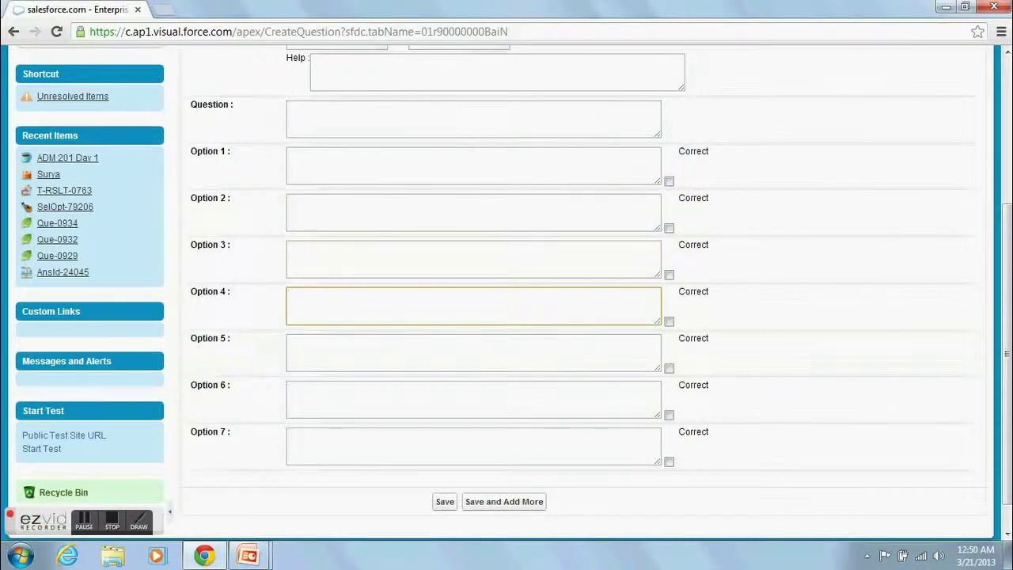
click(669, 274)
click(668, 274)
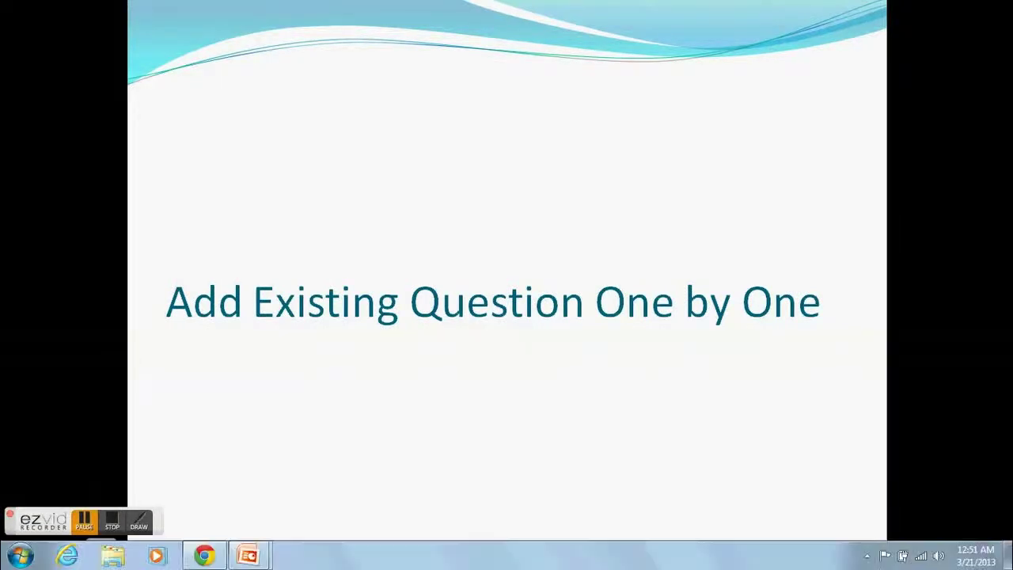
Add existing question Que-0943 to the ADM 201 Day 1 test and save it
key(alt+Tab)
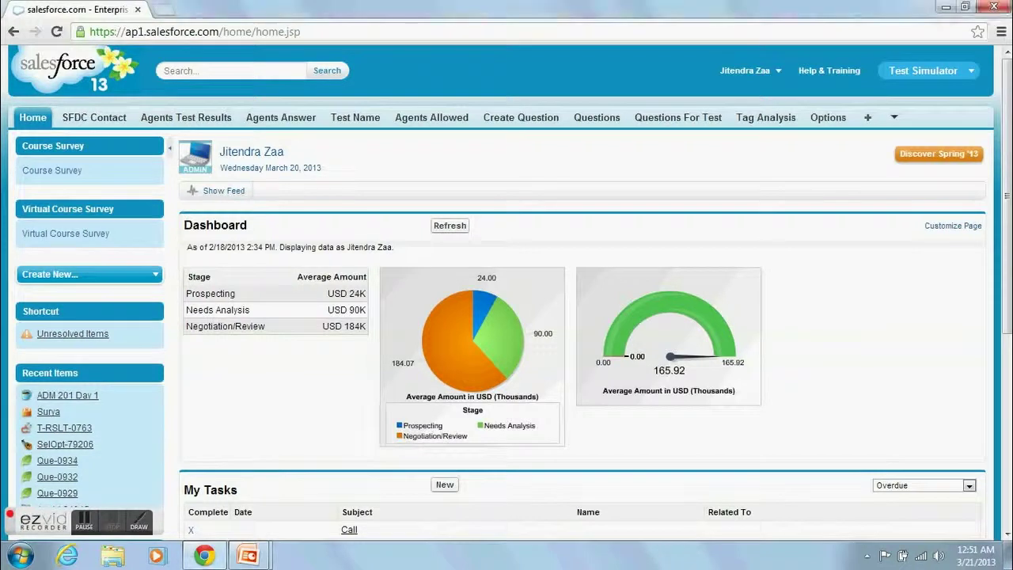
click(597, 117)
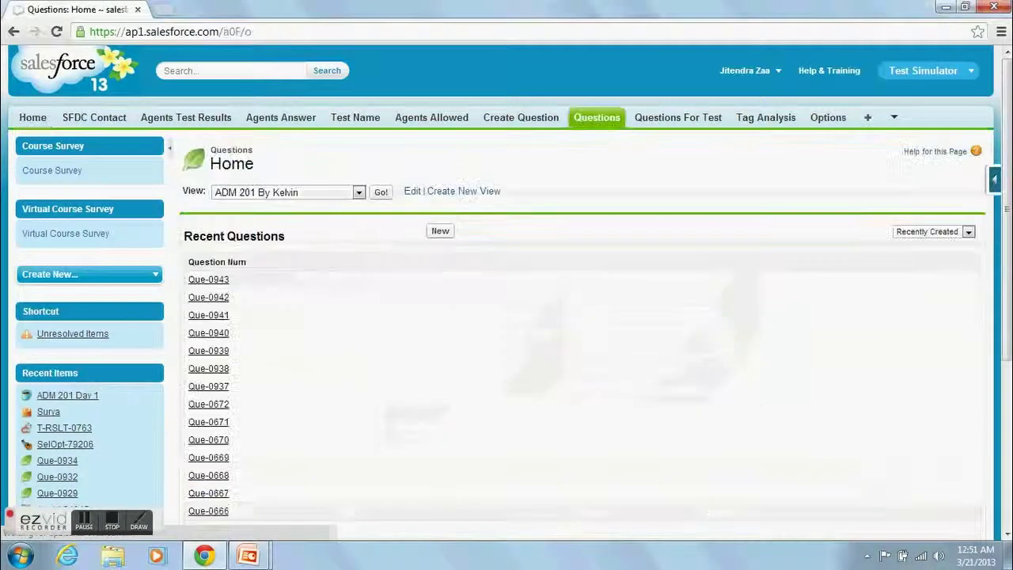
click(208, 279)
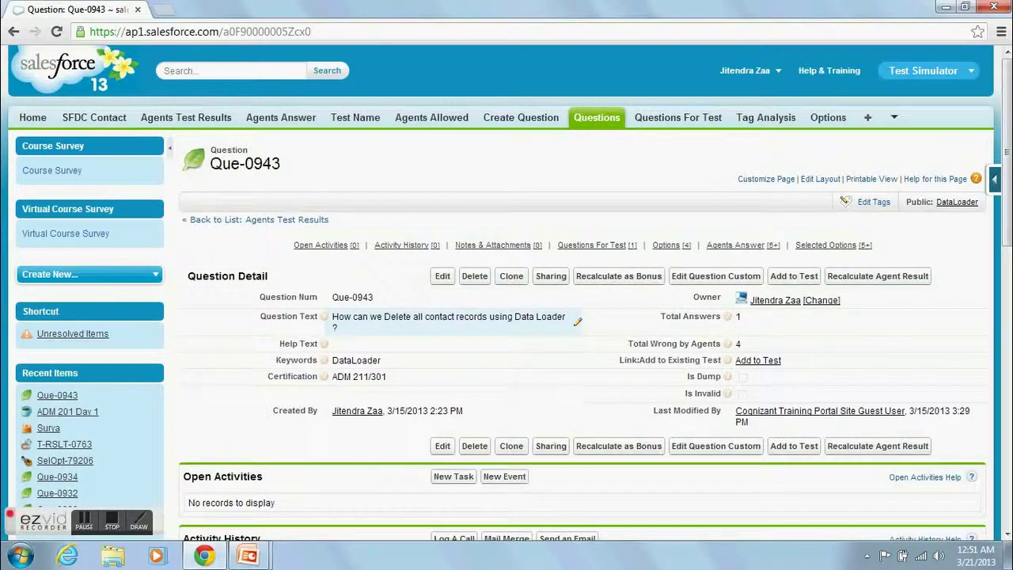
click(794, 276)
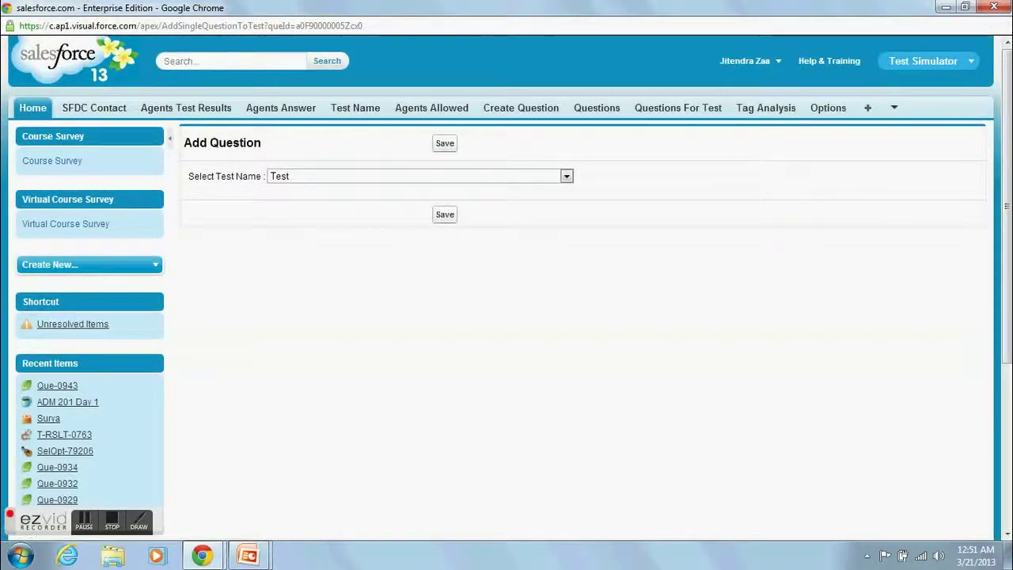
click(566, 176)
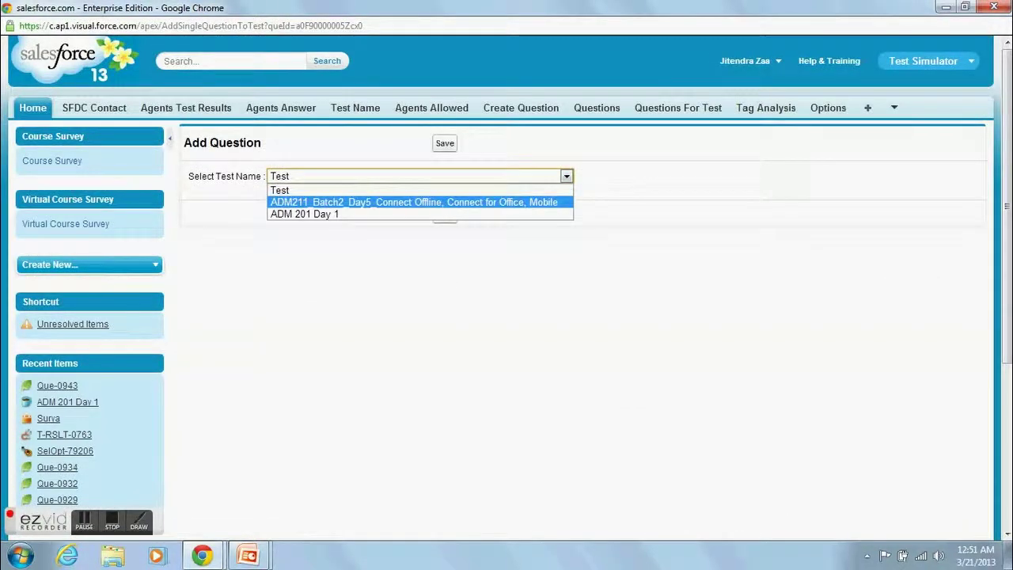
key(Return)
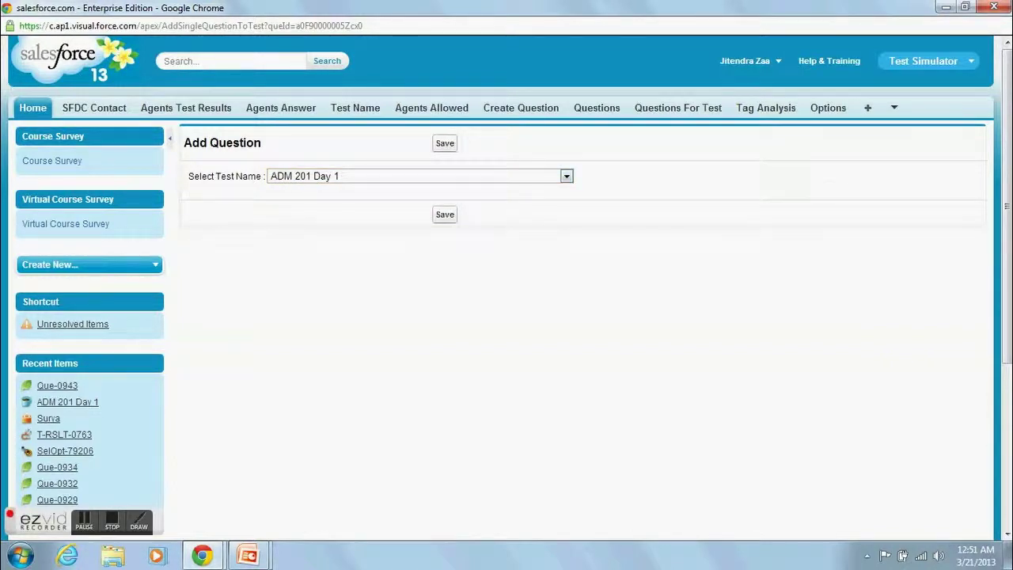
click(444, 215)
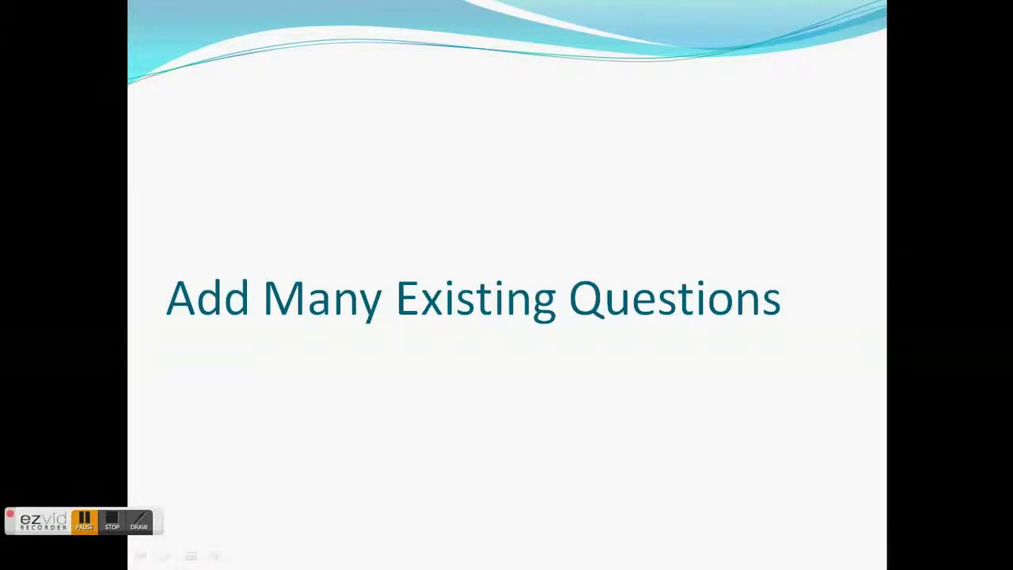
Load the ADM 201 By Kelvin view and select Que-0934, Que-0933, Que-0932, Que-0929, Que-0927
click(85, 521)
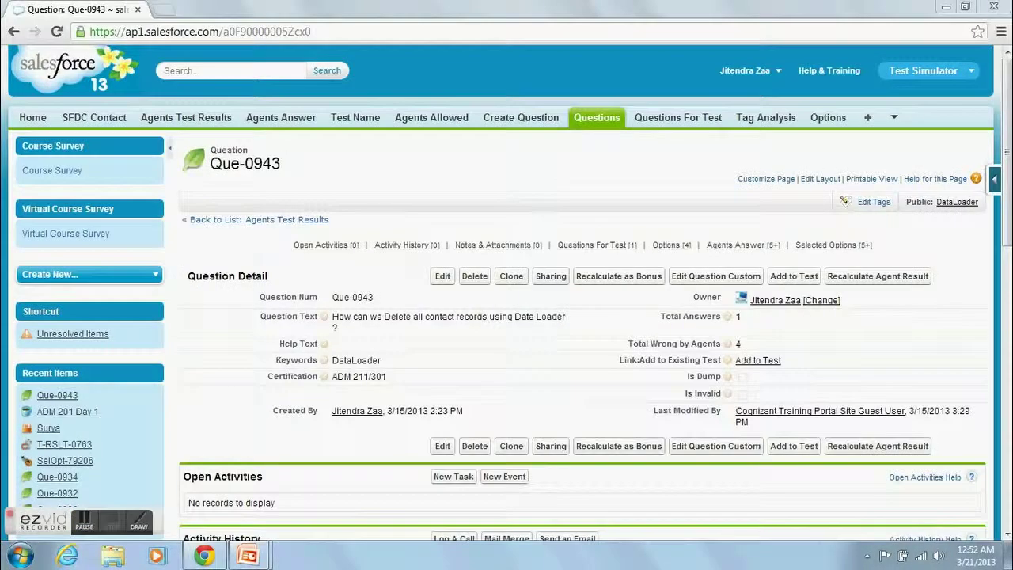
click(596, 118)
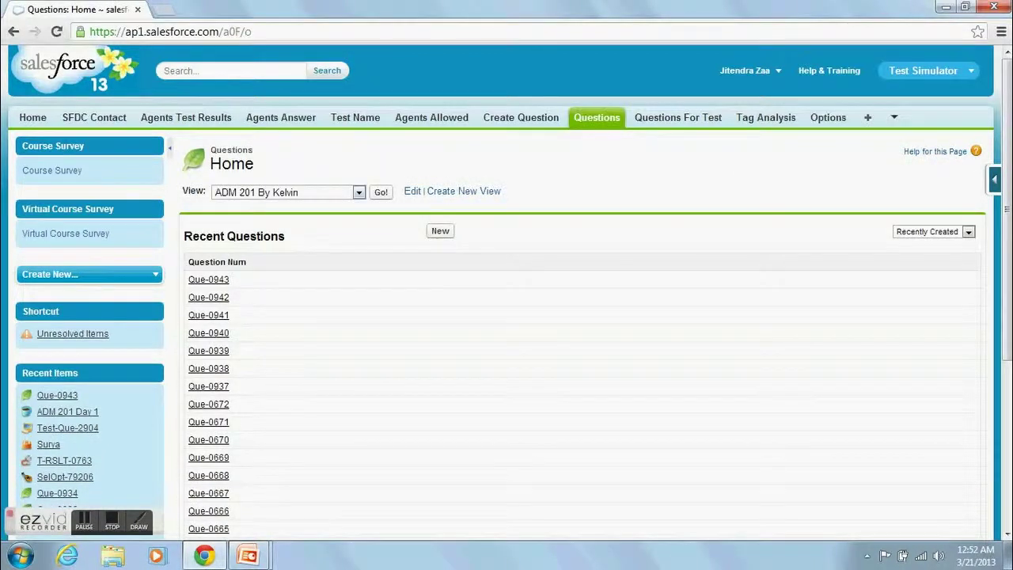
click(381, 193)
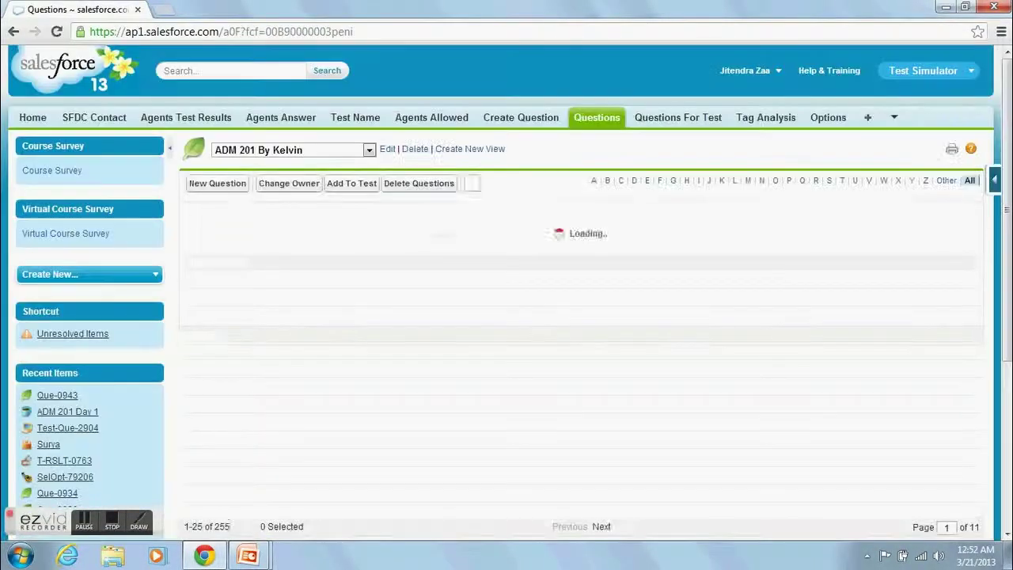
click(186, 226)
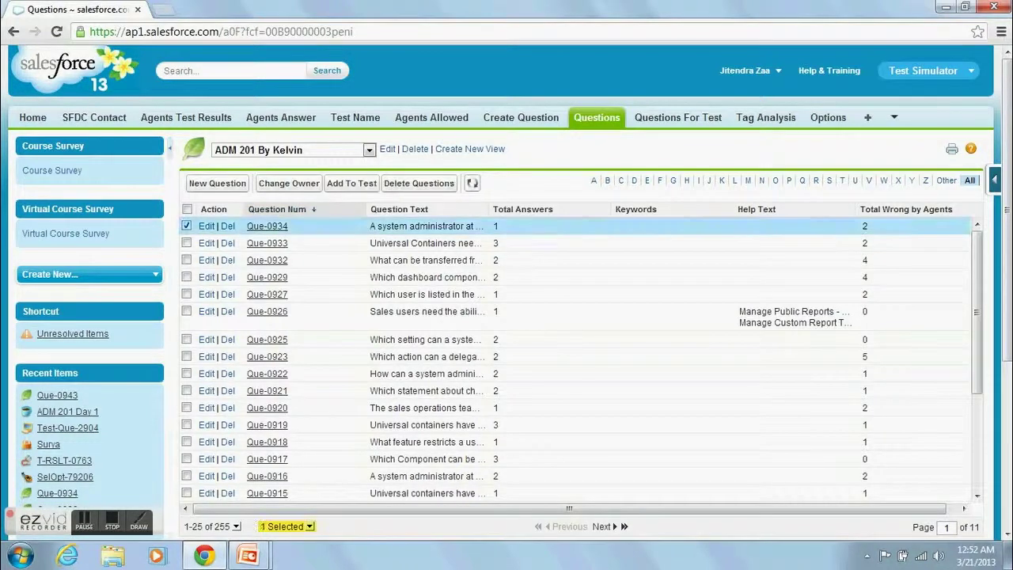
click(187, 243)
click(187, 260)
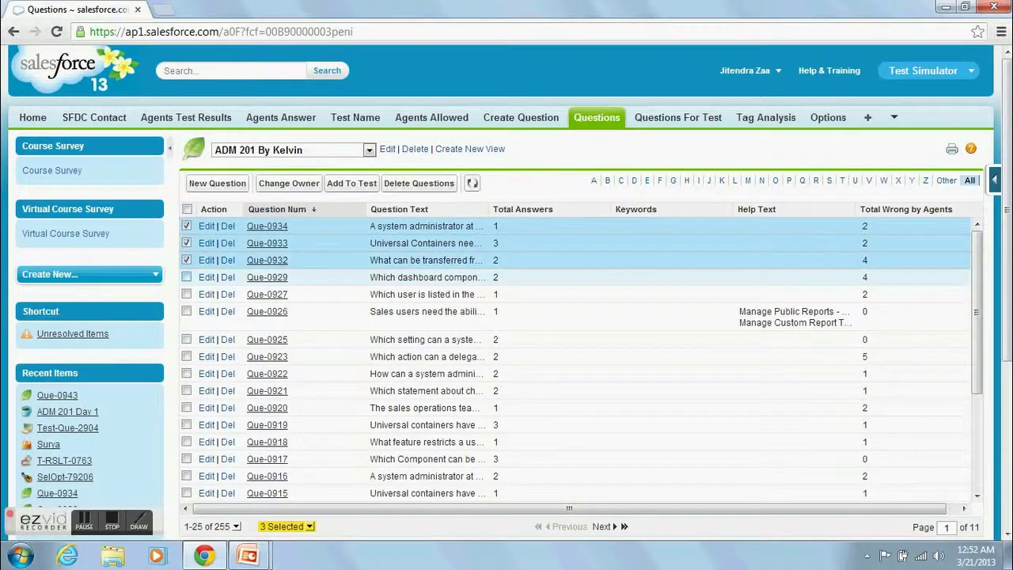
click(187, 277)
click(187, 295)
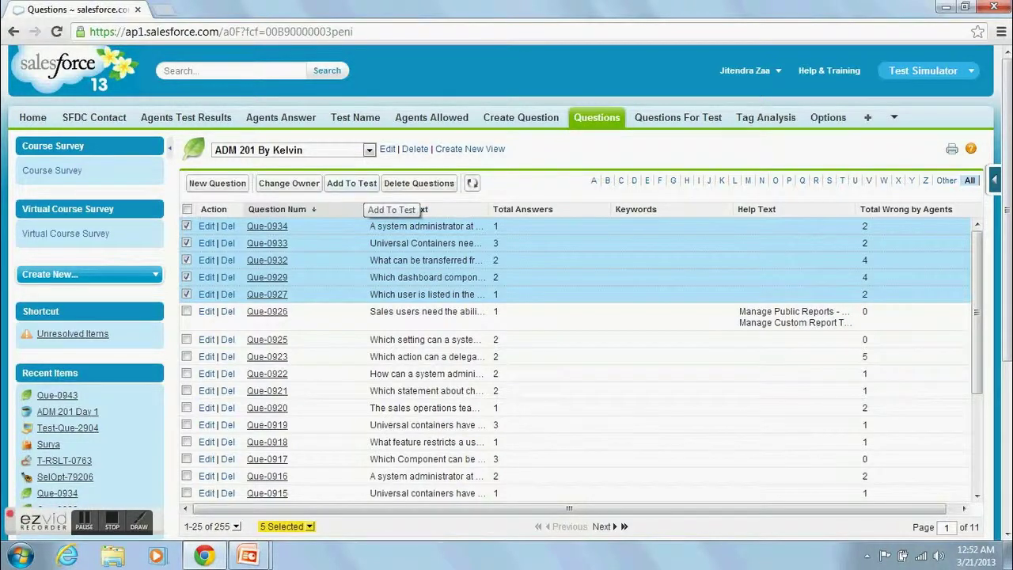
Add the five selected questions to the ADM 201 Day 1 test
click(351, 183)
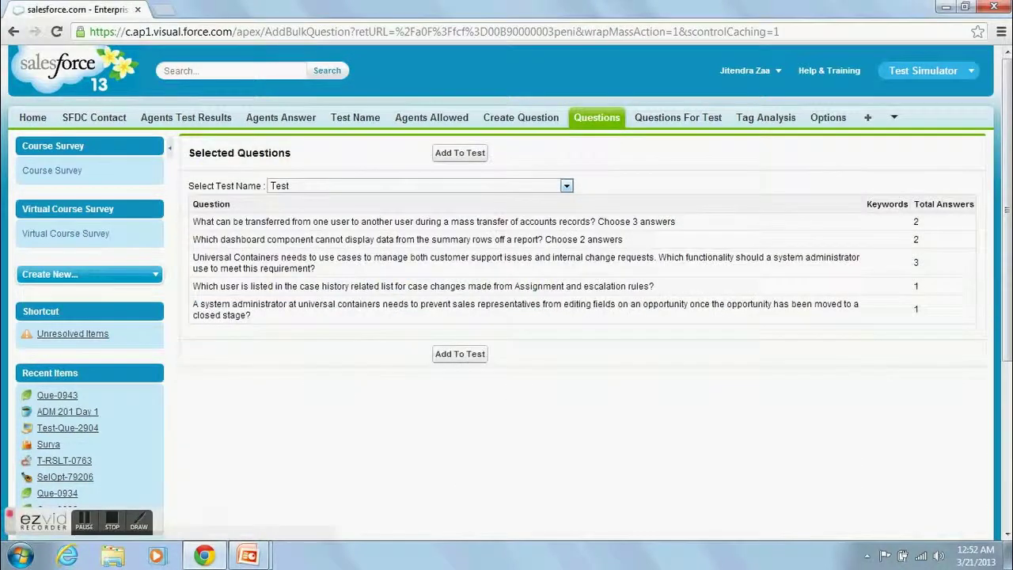
click(567, 186)
key(Down)
key(Down)
key(Return)
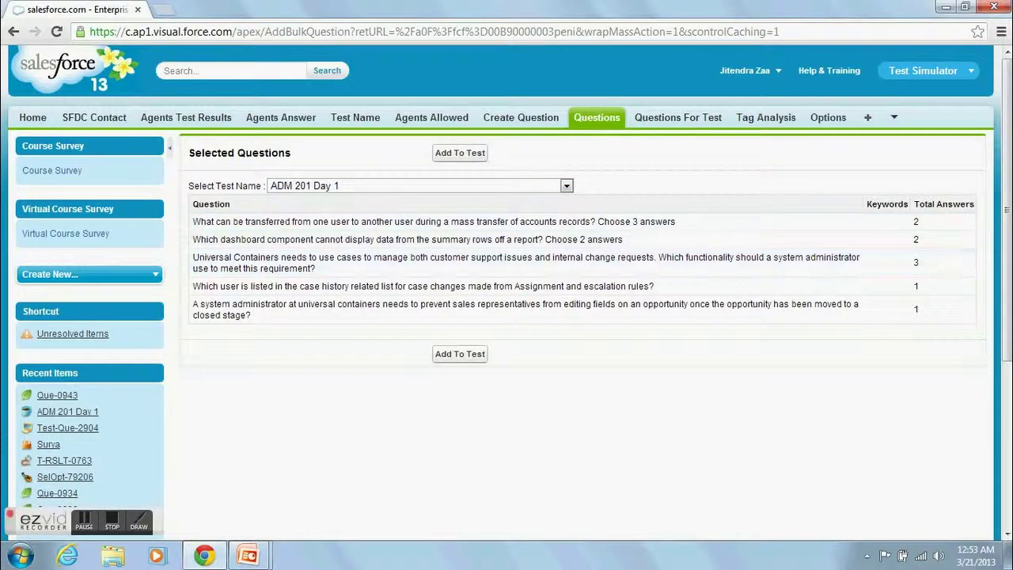
click(460, 353)
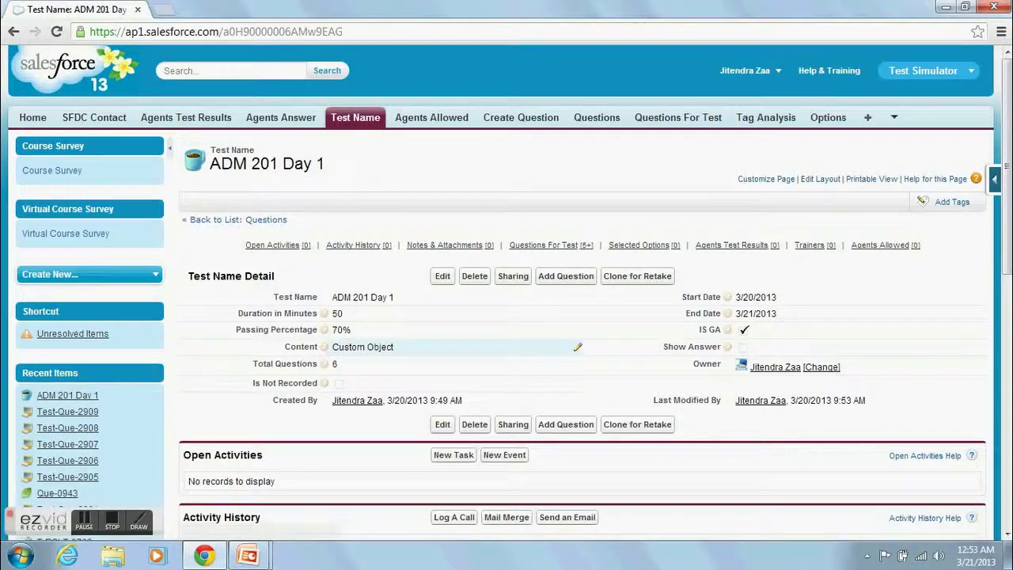
Begin editing the test name in place, cancel unchanged, and return to the slideshow
drag(397, 297, 352, 298)
double_click(352, 297)
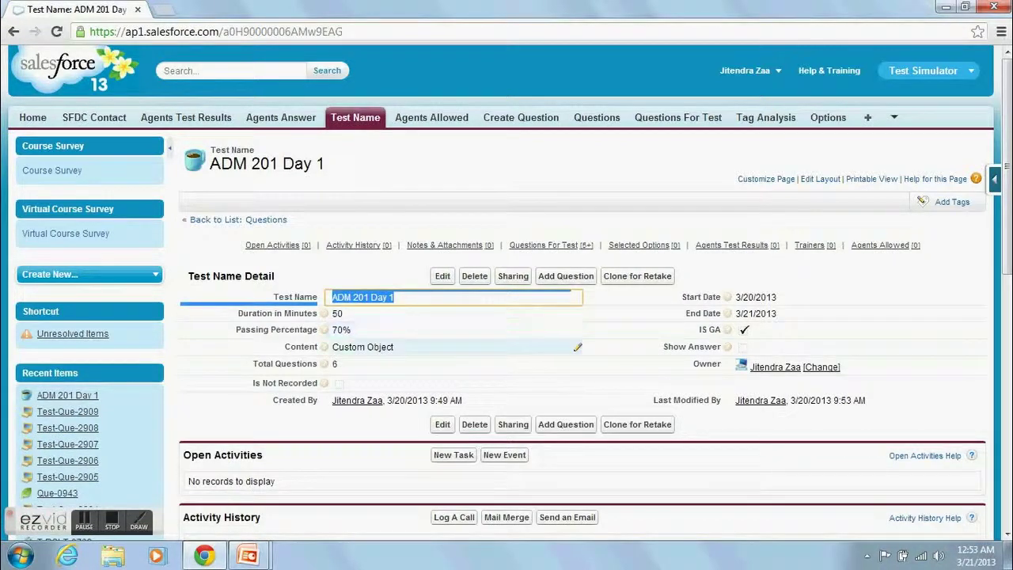
mouse_move(324, 363)
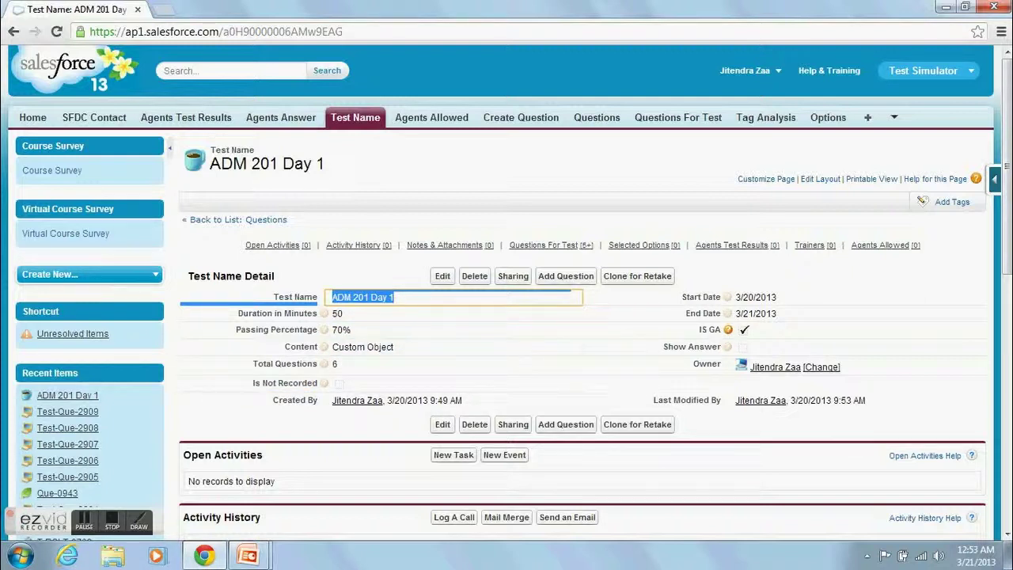
key(Escape)
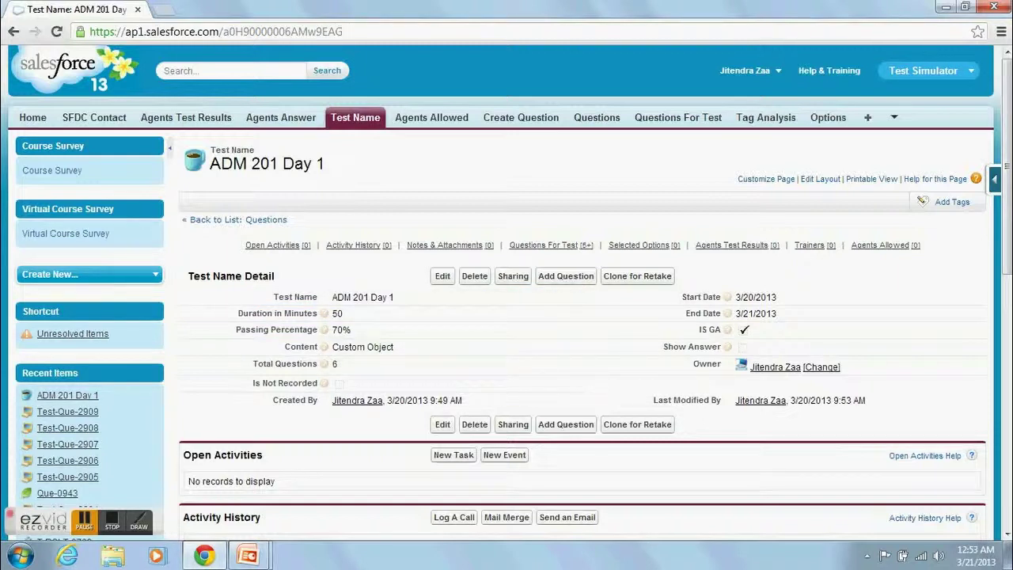
click(85, 524)
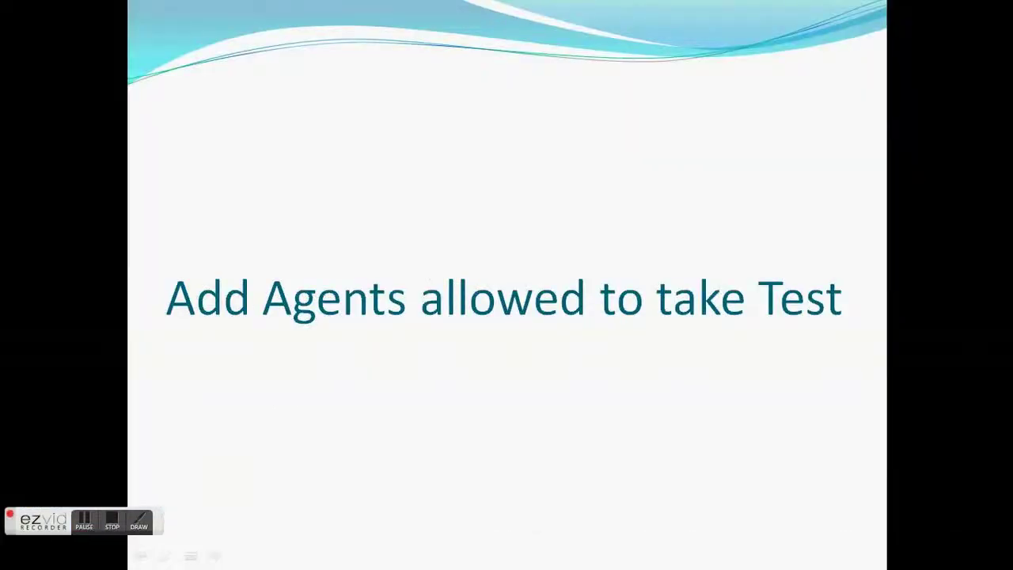
Present the 'Add Agents allowed to take Test' slide, then switch back to the browser
click(85, 521)
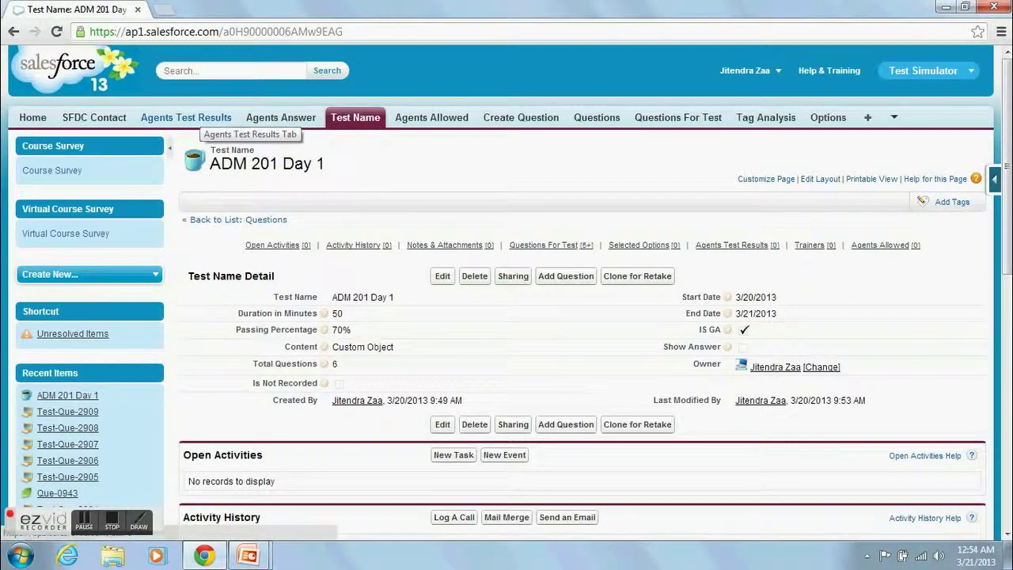
Switch SFDC Contacts to the All Active view and select one contact
click(94, 117)
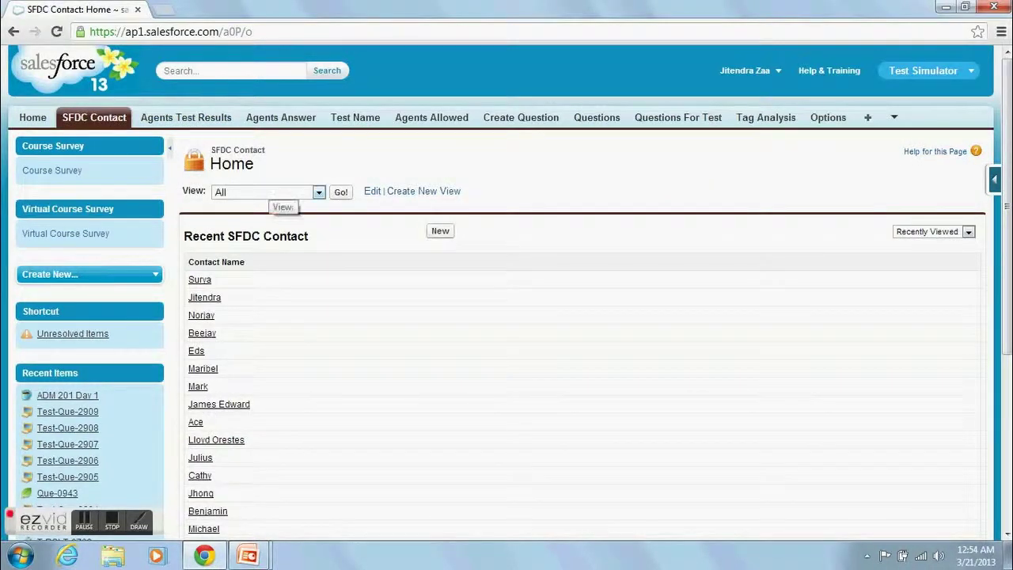
click(341, 191)
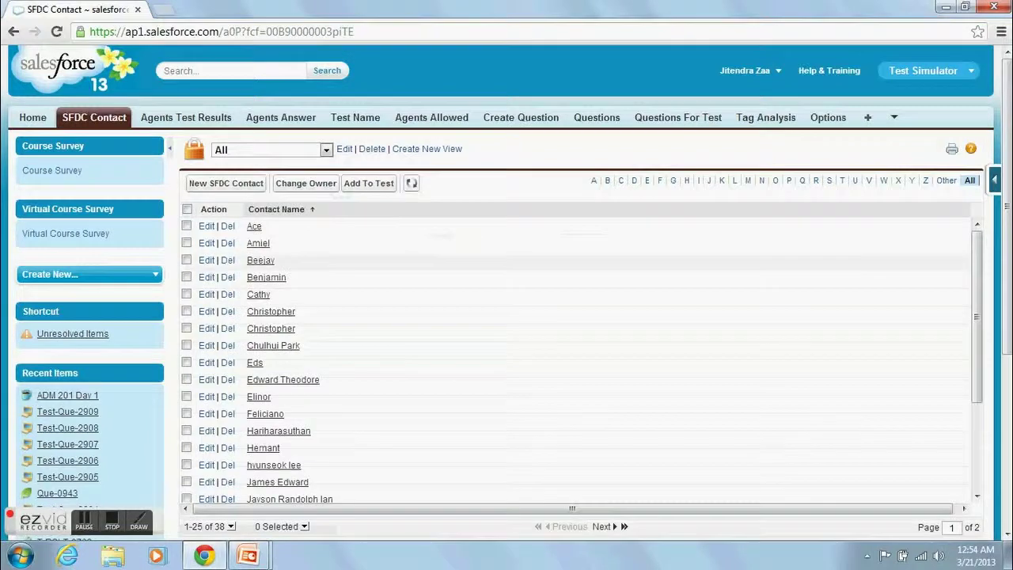
click(325, 150)
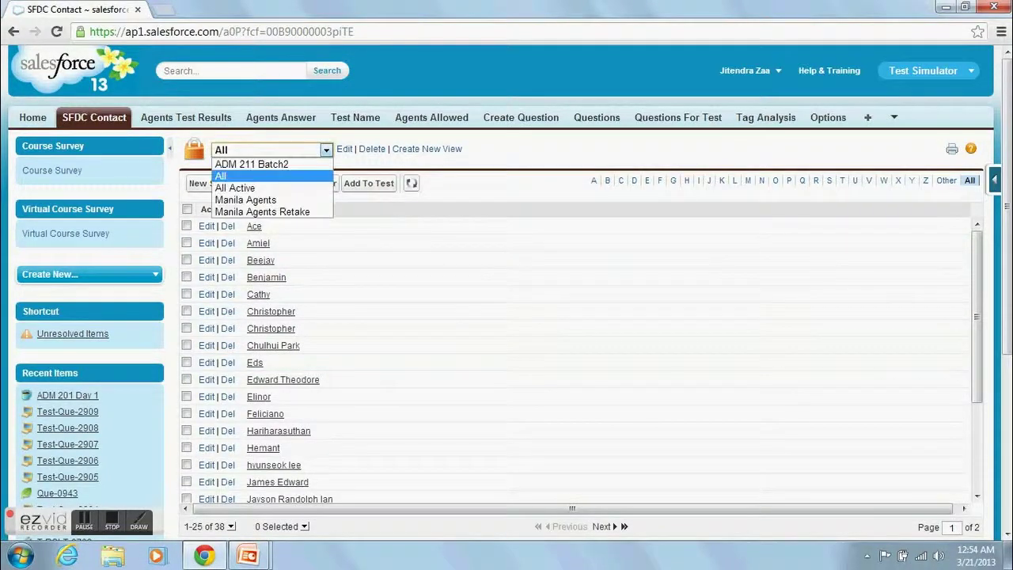
click(253, 188)
click(306, 183)
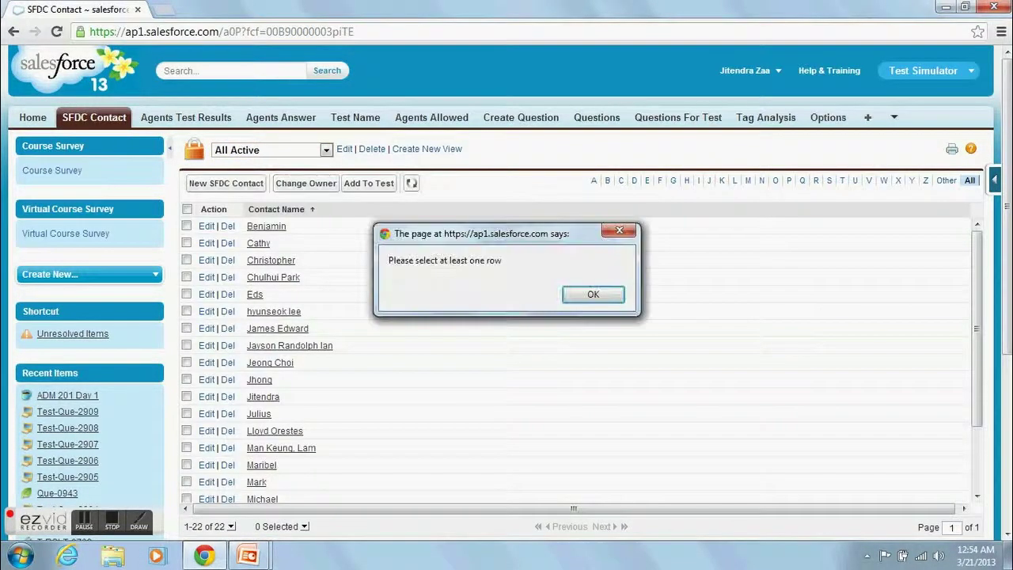
click(592, 295)
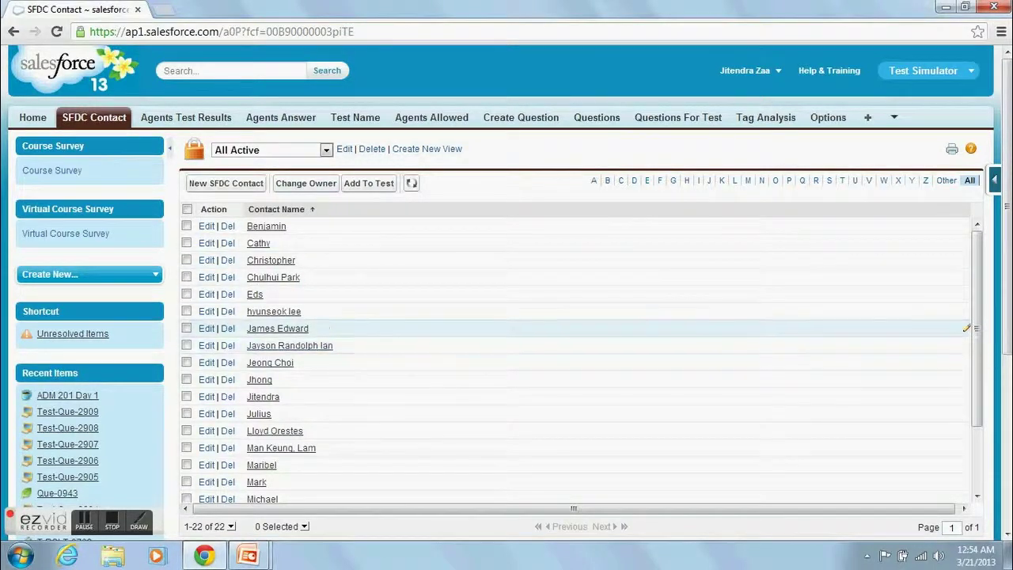
scroll(207, 356, down, 2)
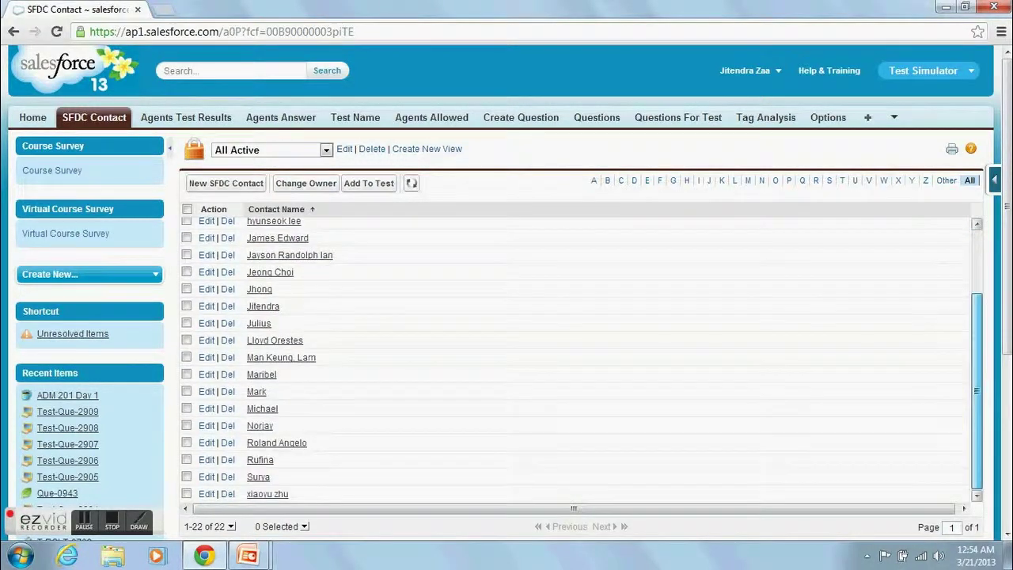
click(187, 476)
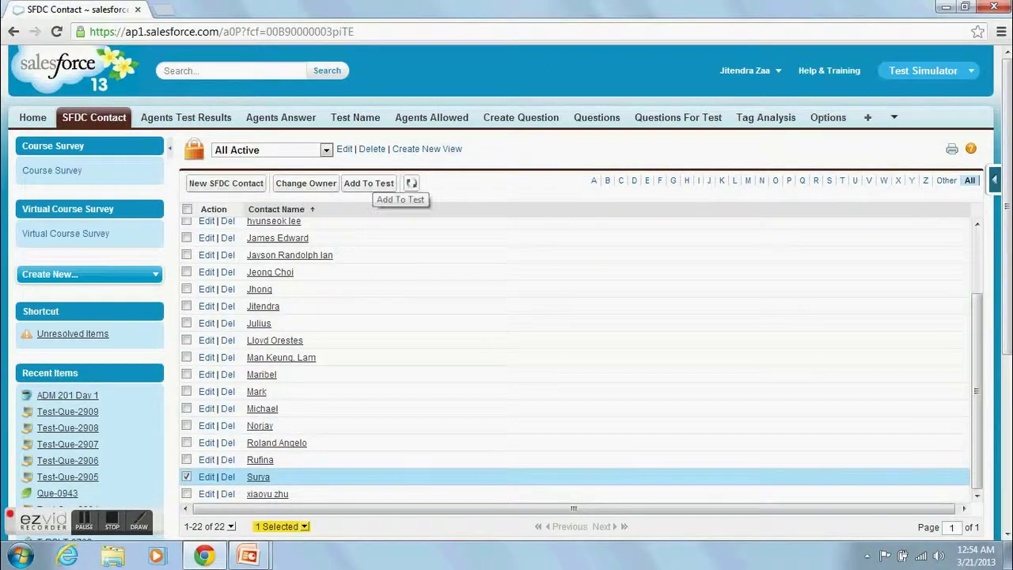
Allow the selected contact to take the ADM 201 Day 1 test
click(368, 183)
click(566, 185)
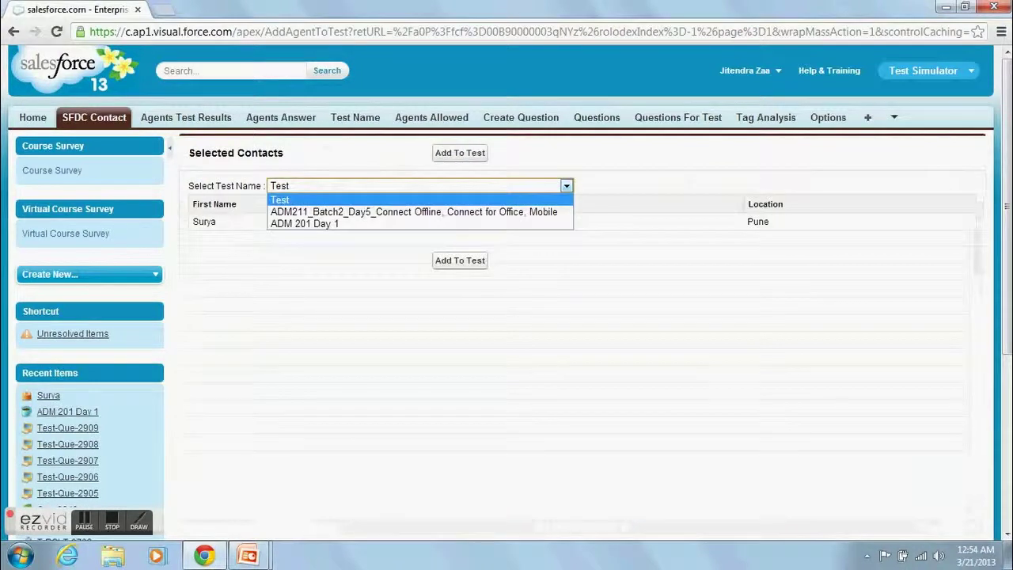
key(Down)
key(Down)
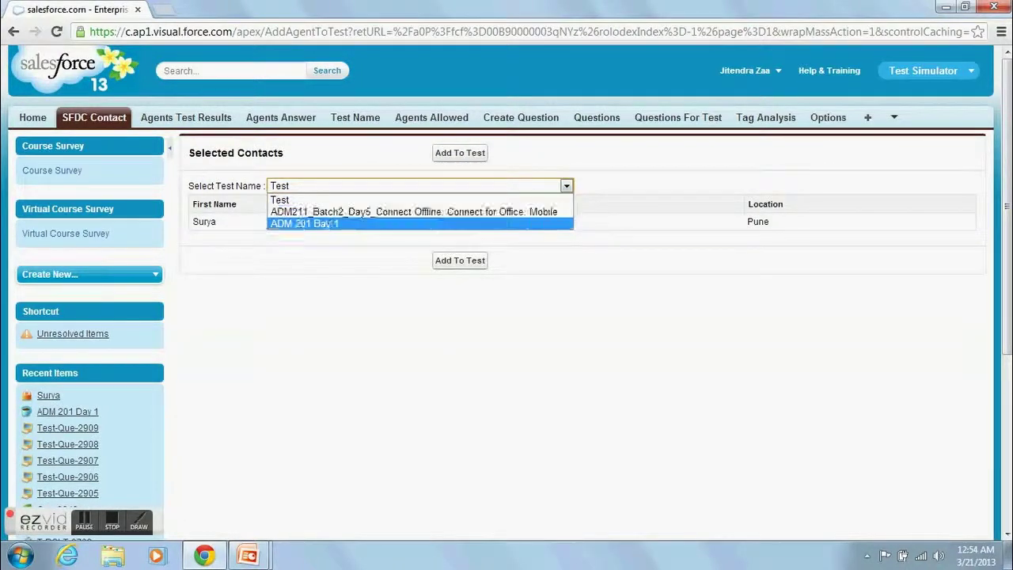
key(Return)
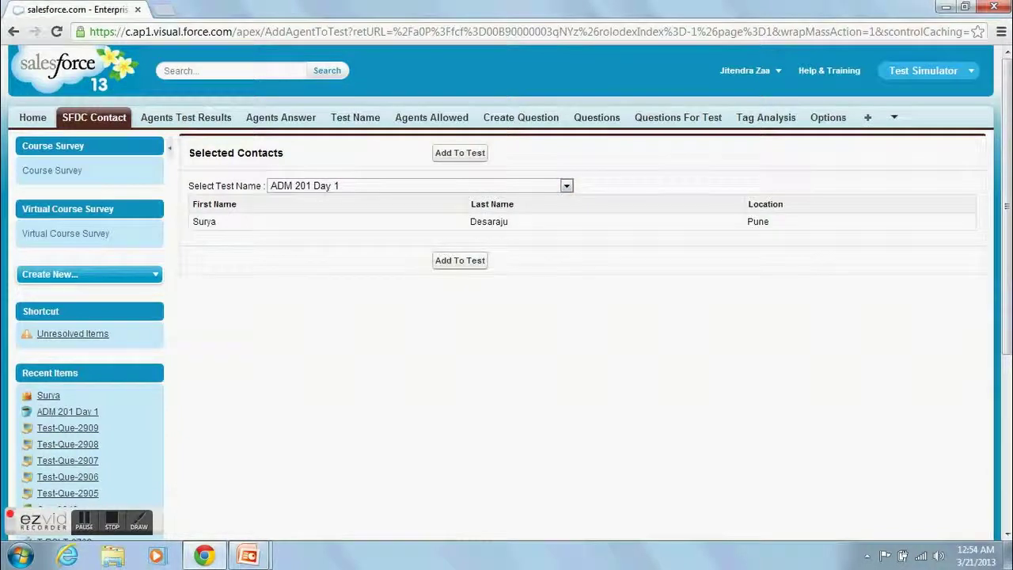
click(460, 261)
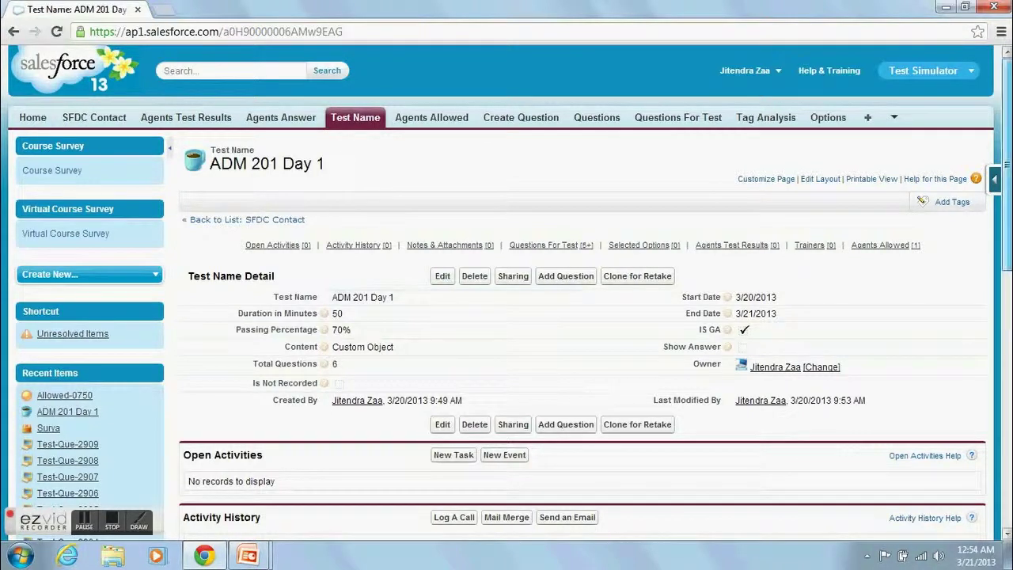
scroll(506, 316, down, 10)
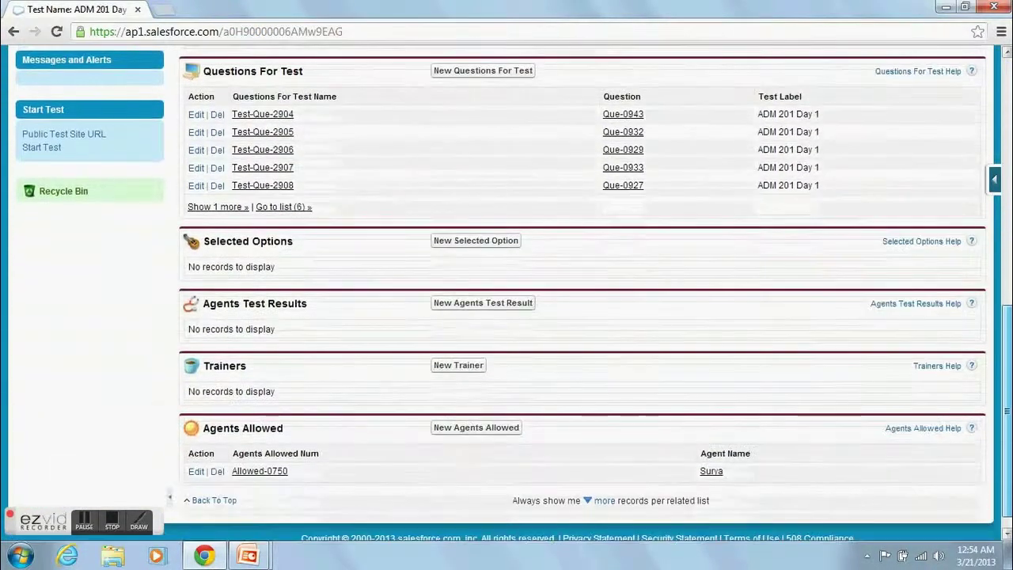
scroll(506, 317, down, 1)
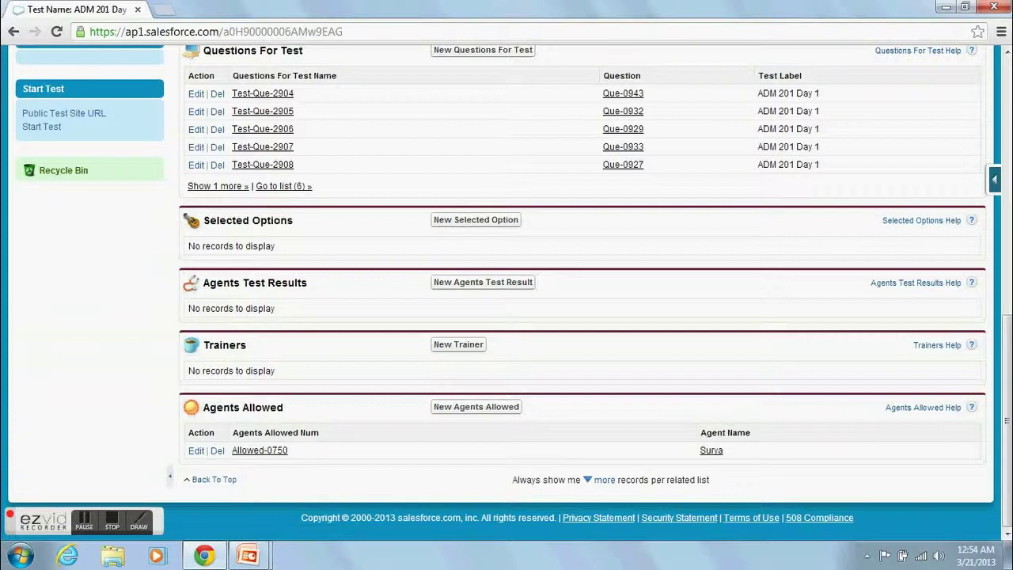
click(83, 521)
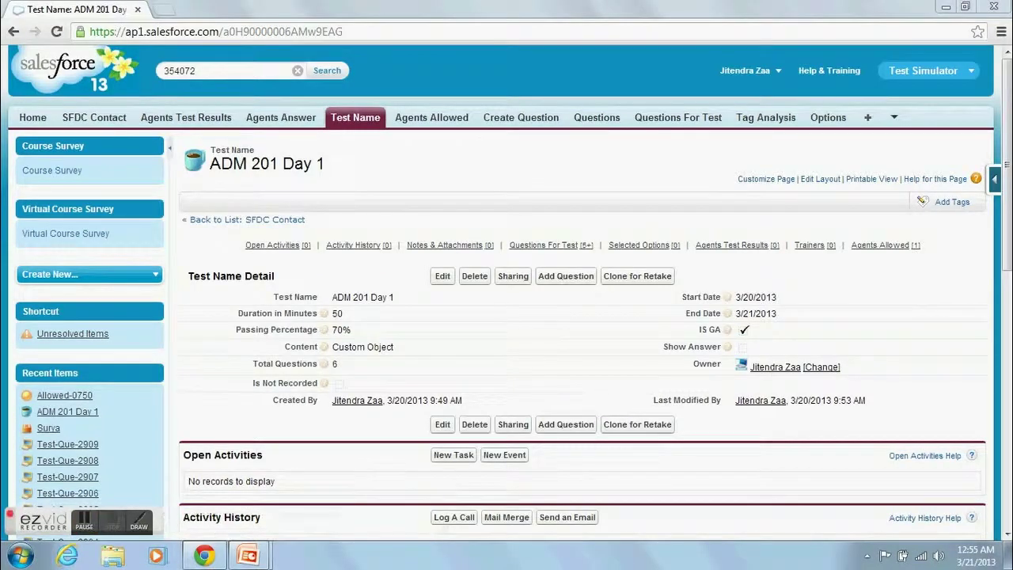
key(ctrl+t)
Open cogni.force.com and enter the employee ID to list available tests
text(cogni)
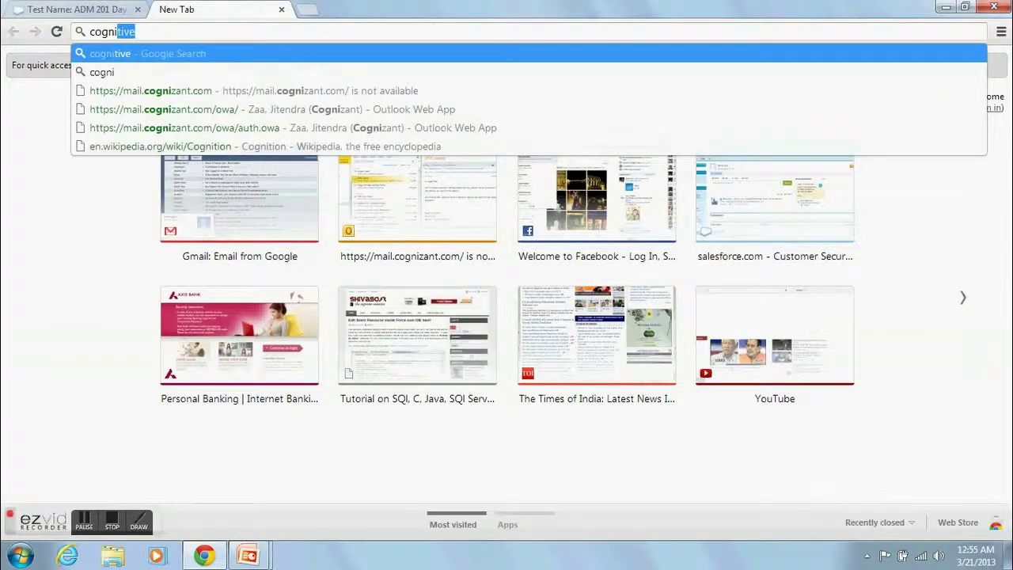
text(.force.com)
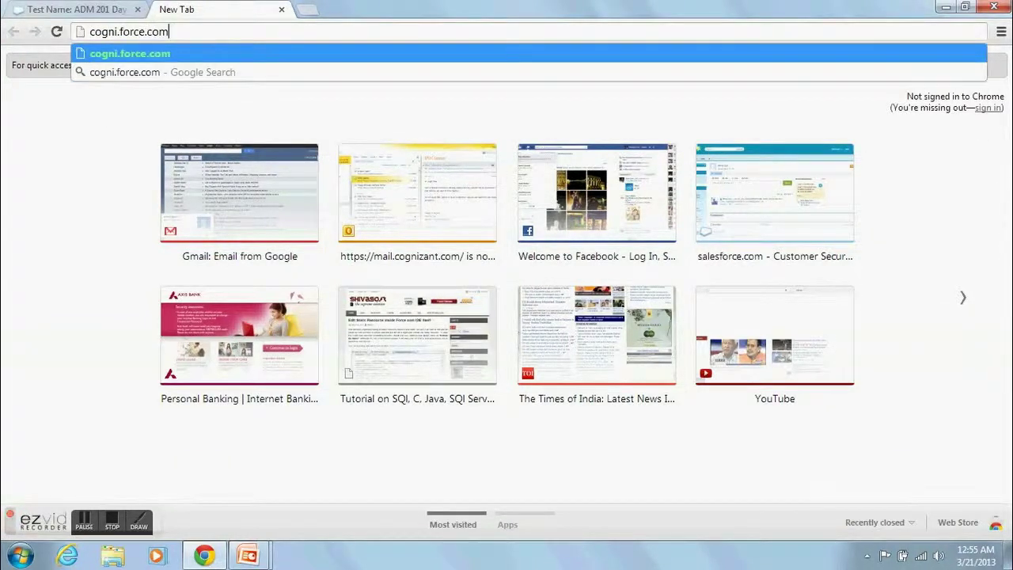
key(Return)
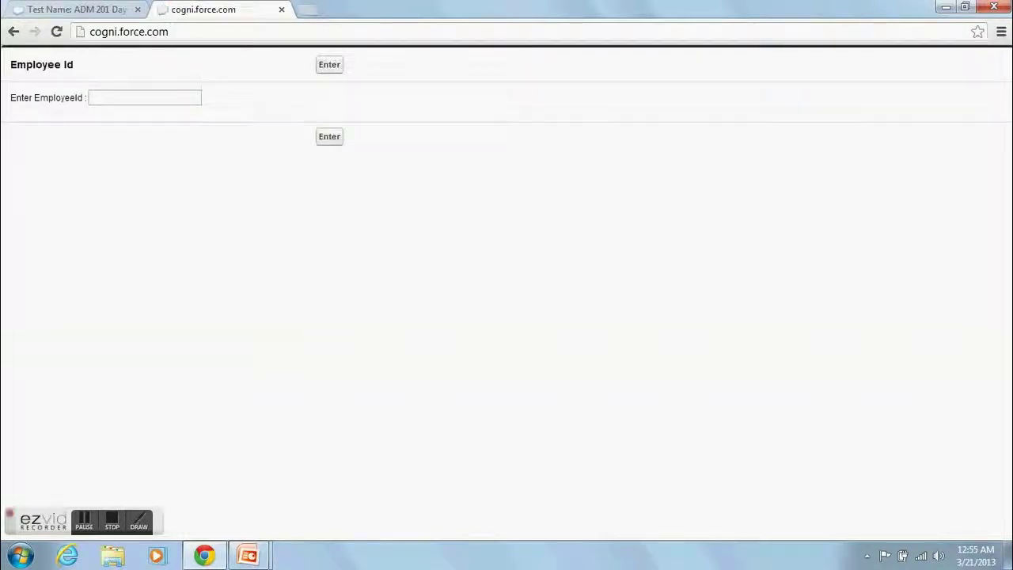
text(354072)
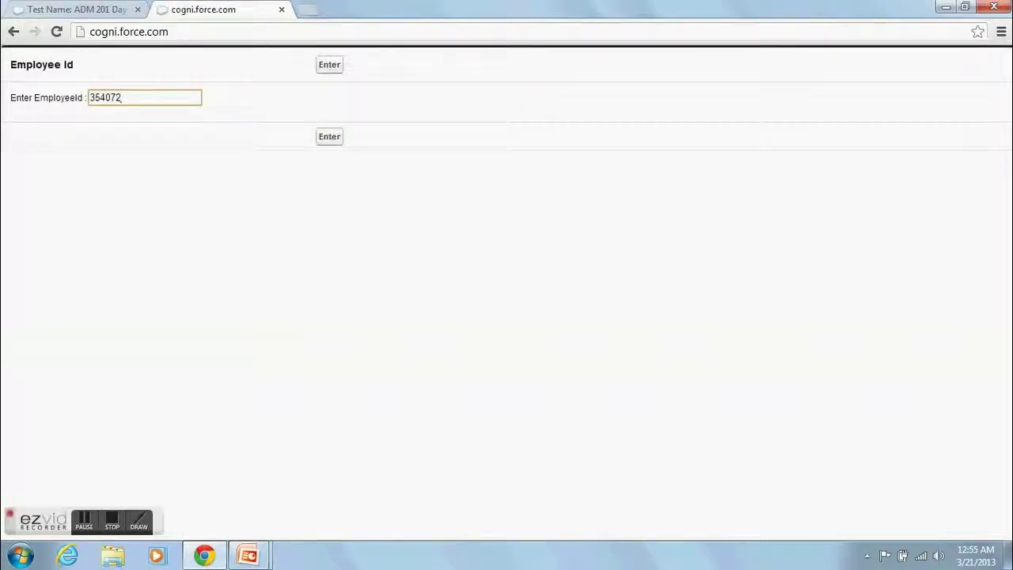
click(329, 136)
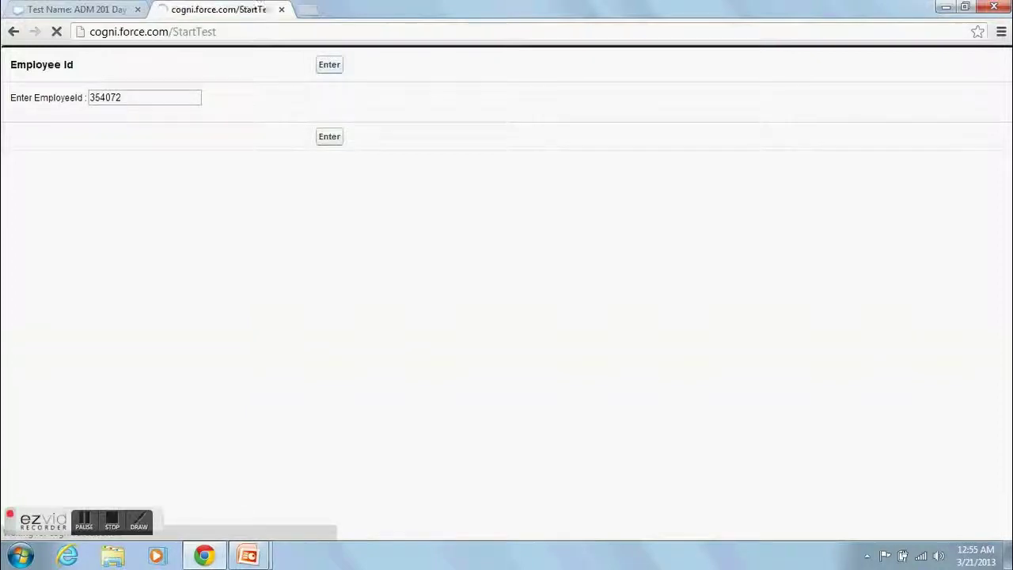
drag(207, 106, 116, 106)
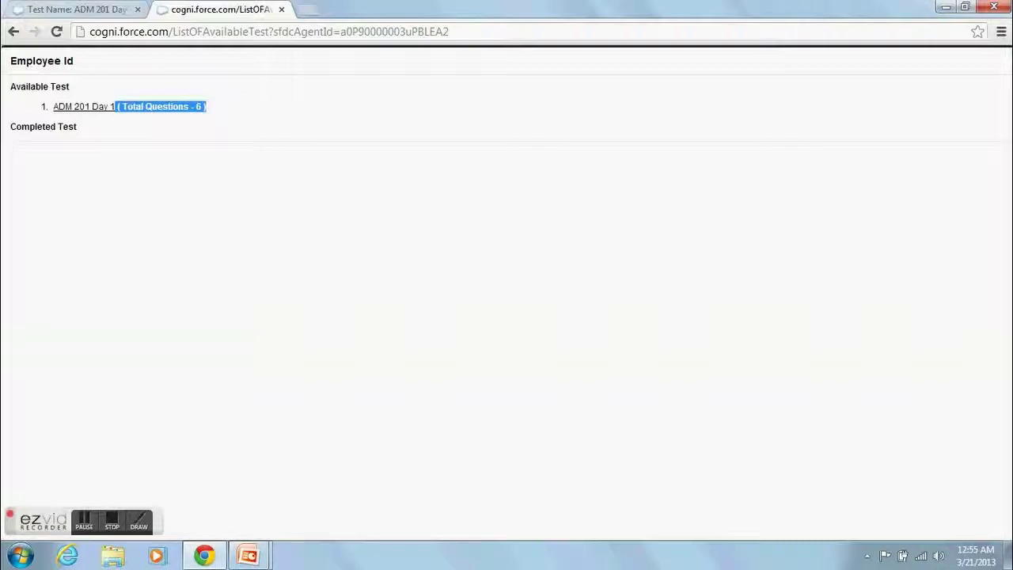
Open ADM 201 Day 1 and answer question 1 with the Dataloader export option
click(83, 106)
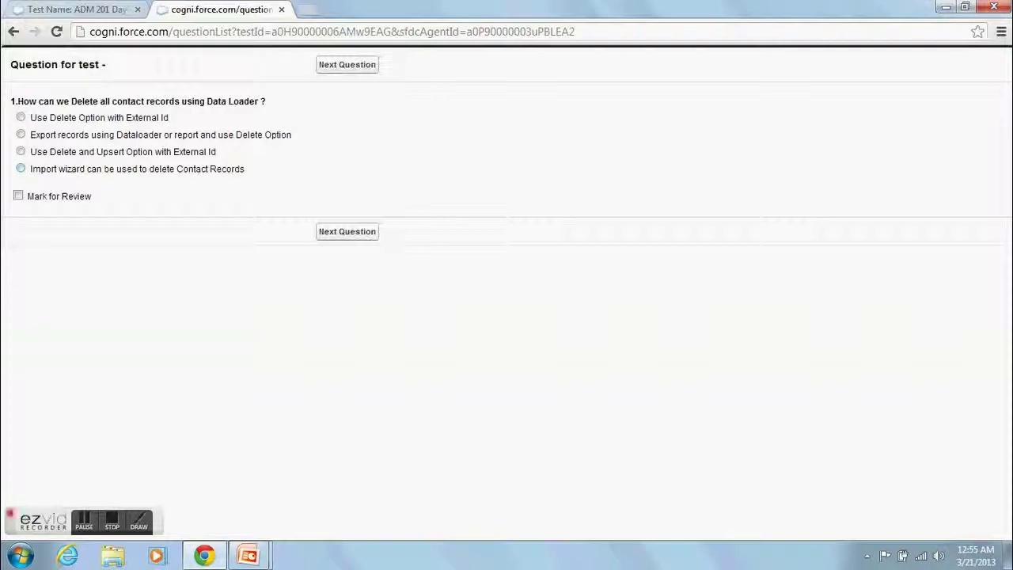
click(20, 135)
click(346, 231)
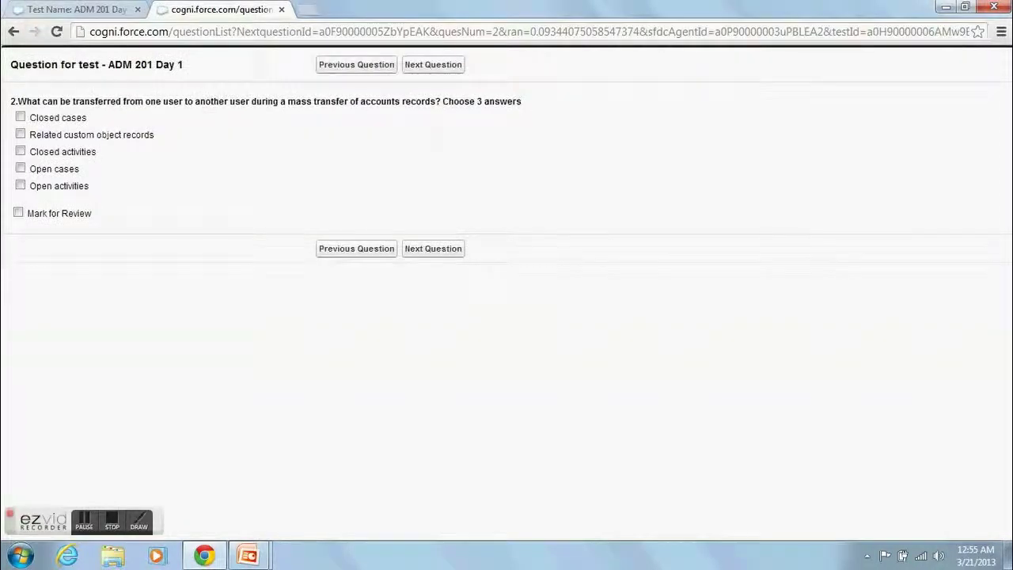
Answer question 2 with Closed cases and Related custom object records, then reach question 3
click(20, 117)
click(20, 134)
click(433, 249)
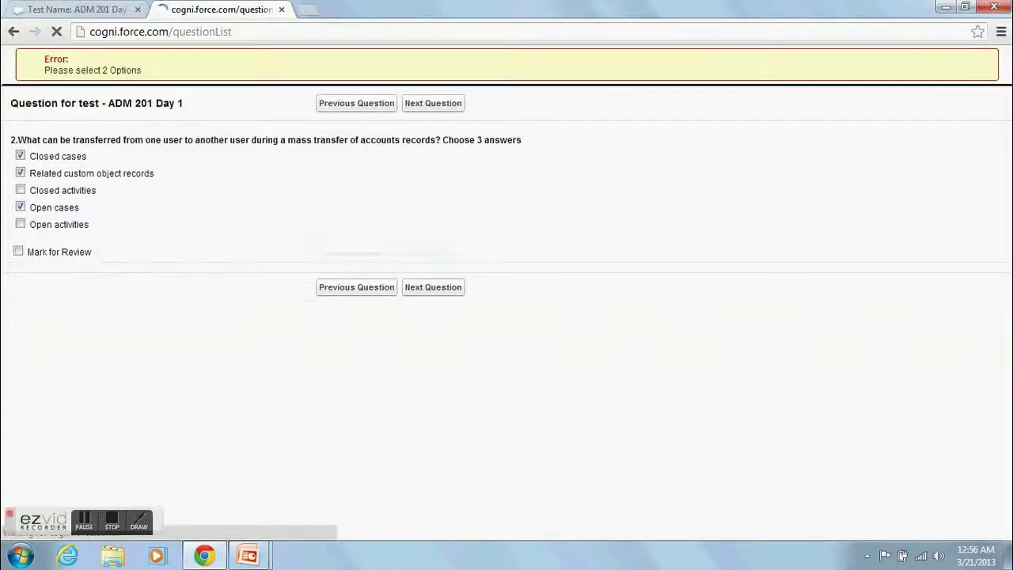
drag(142, 69, 44, 69)
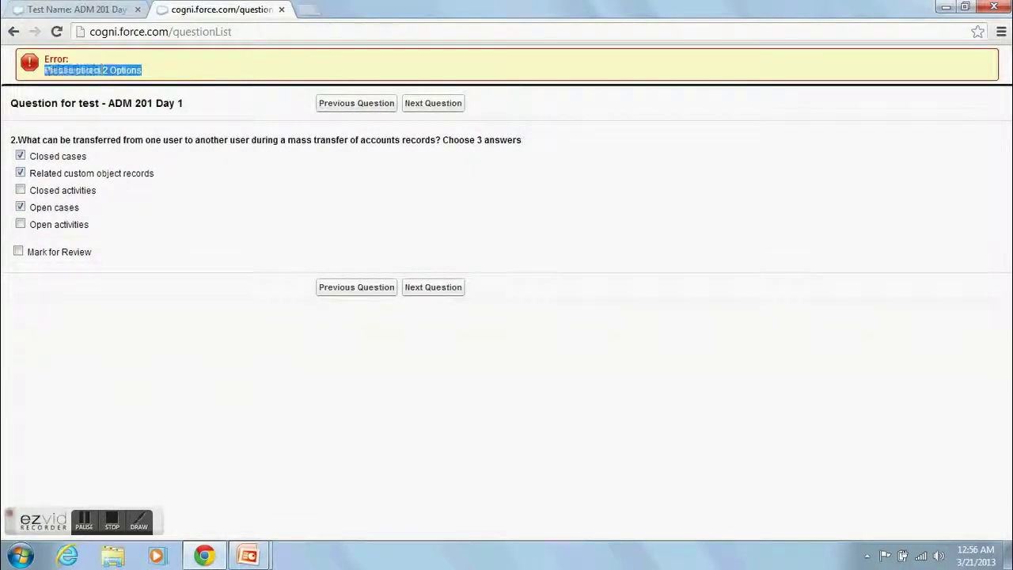
drag(521, 140, 442, 140)
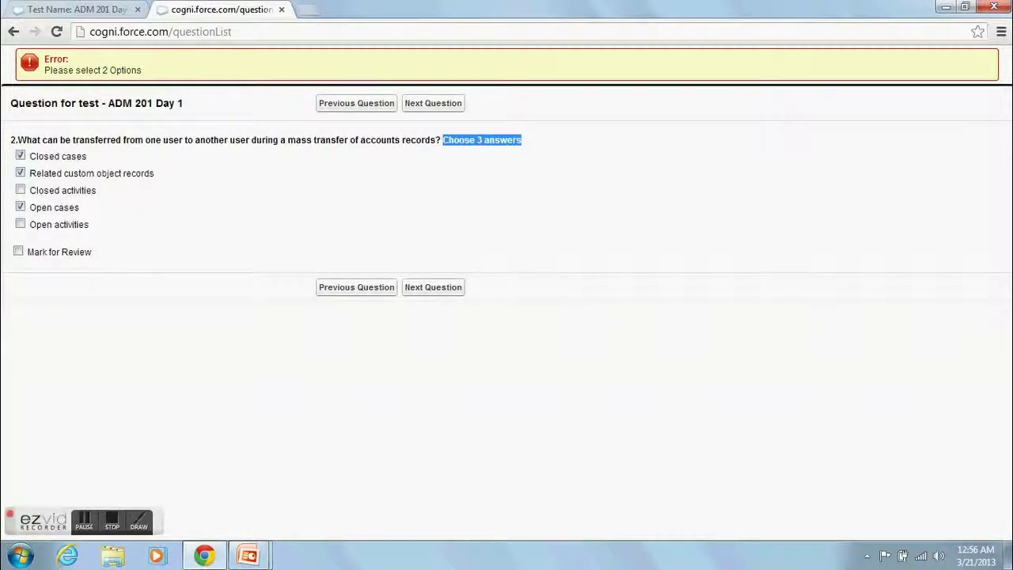
drag(93, 70, 143, 70)
click(144, 71)
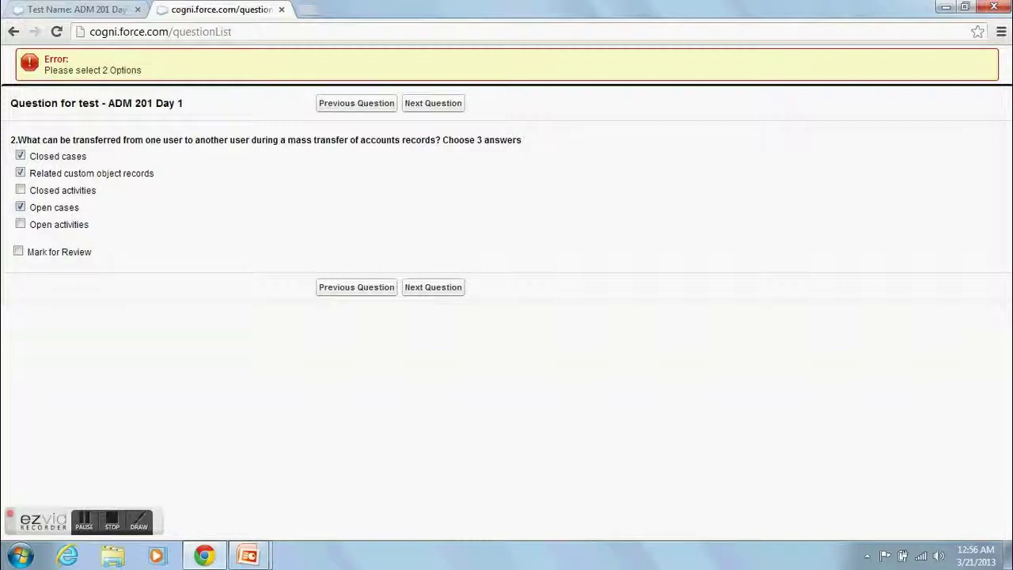
key(F5)
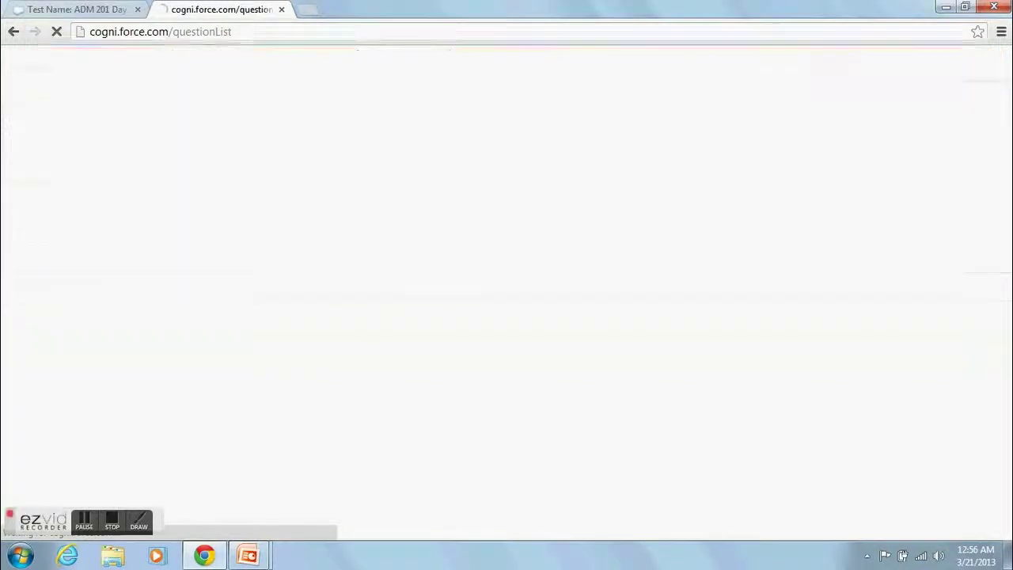
drag(104, 101, 375, 102)
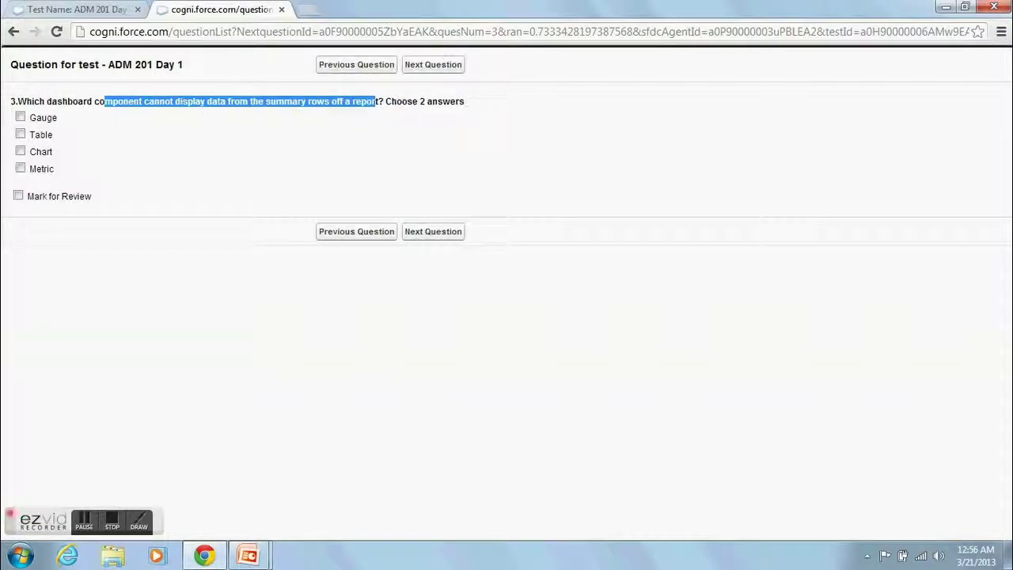
Answer question 3 with Gauge and Table, and question 4 with Support processes, Page layouts and Record types
click(376, 103)
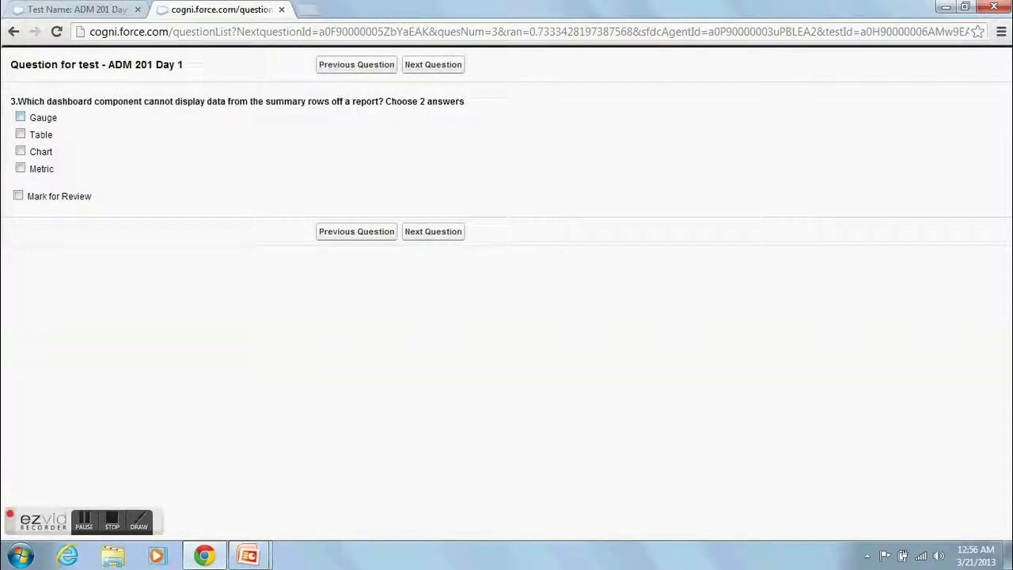
click(20, 134)
click(21, 117)
click(433, 231)
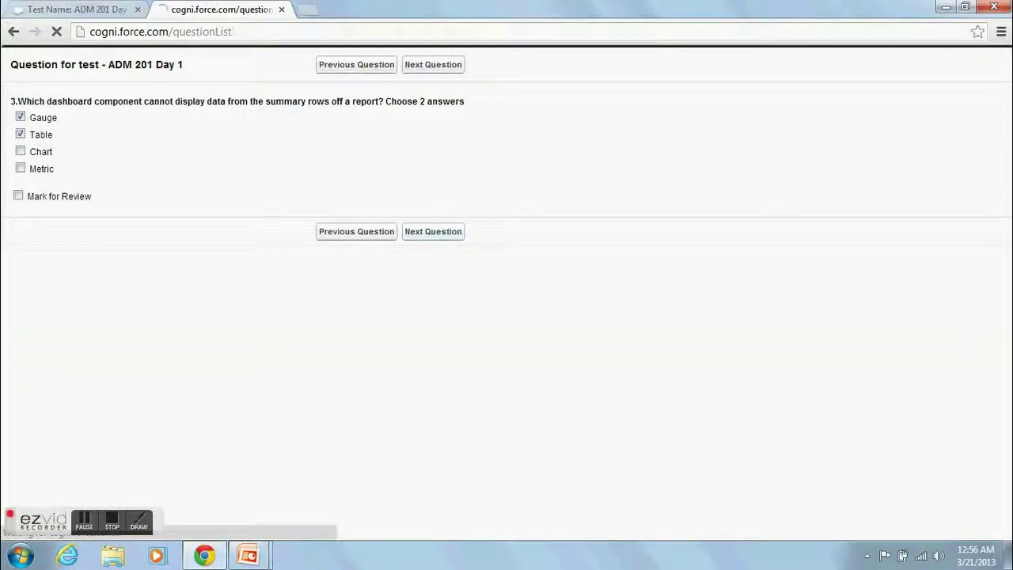
click(21, 117)
click(20, 133)
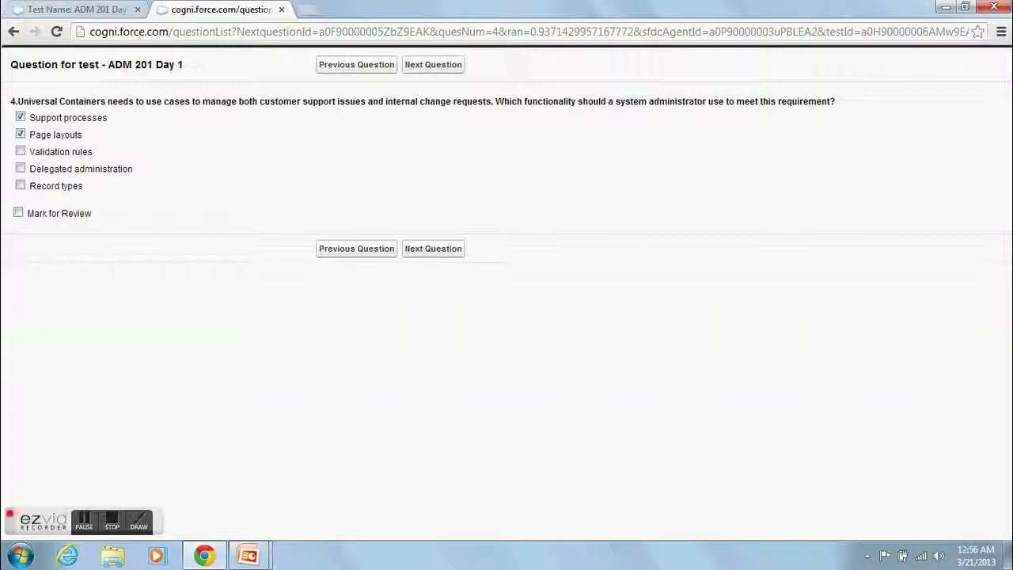
click(432, 249)
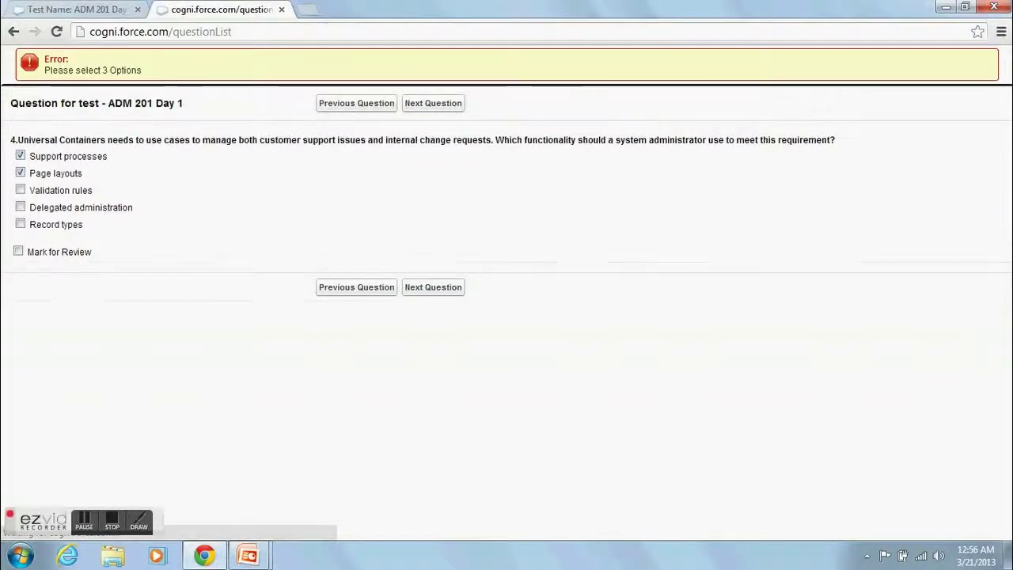
click(21, 224)
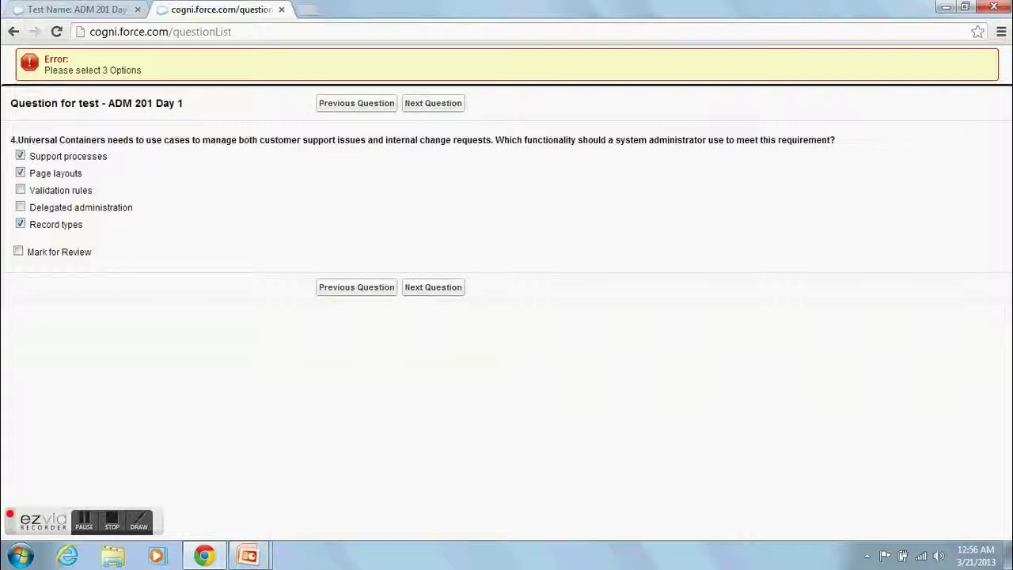
click(432, 286)
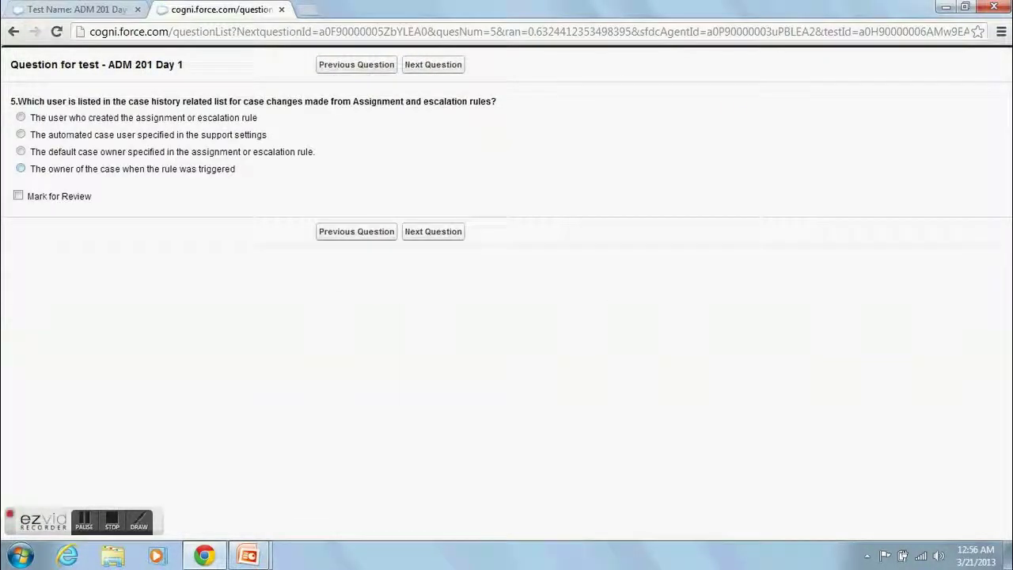
Flag question 5 for review, answer question 6 with Workflow approvals and flag it too
click(17, 195)
drag(27, 196, 92, 196)
click(106, 197)
click(432, 232)
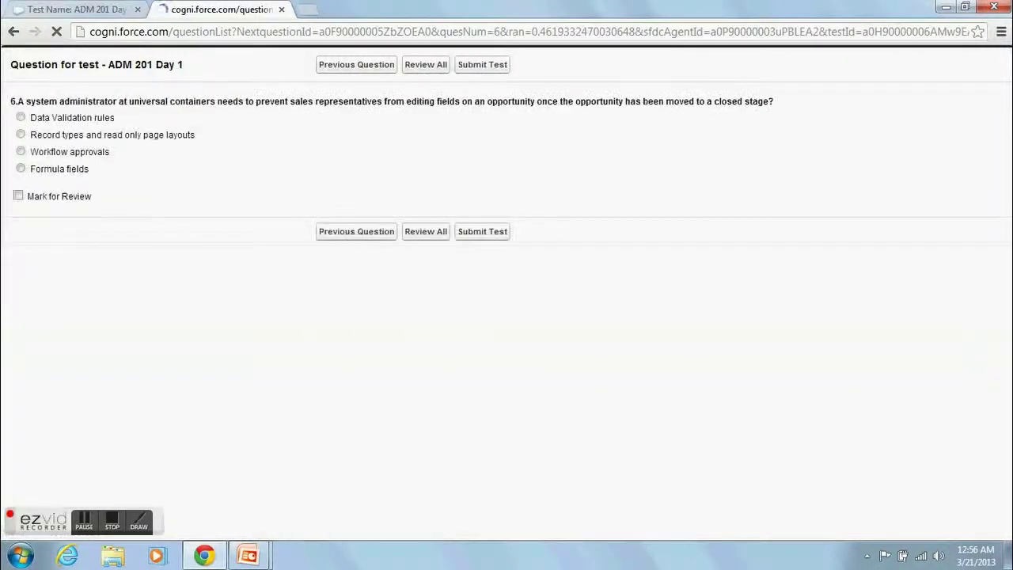
click(21, 151)
click(17, 195)
click(425, 231)
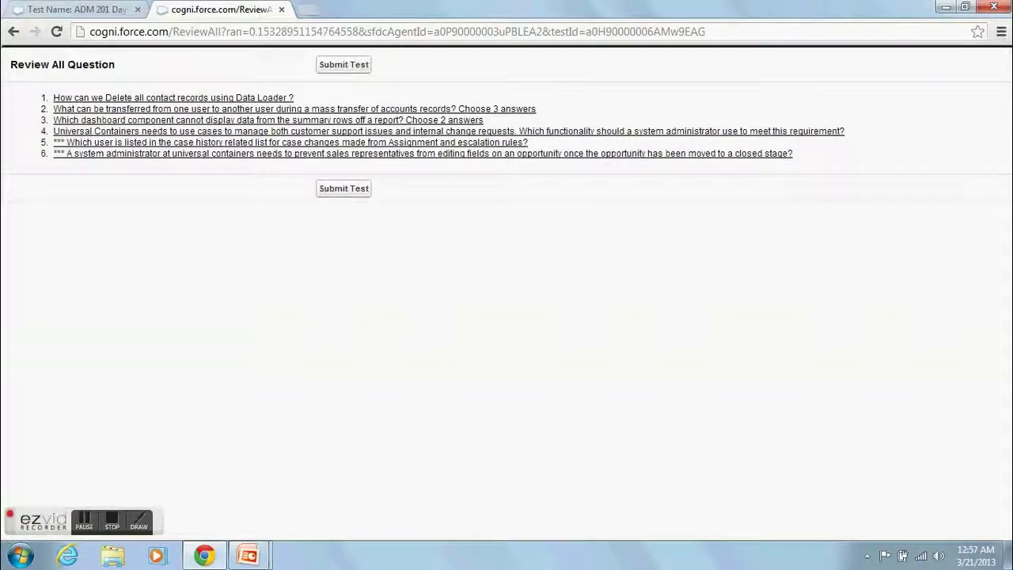
Go back to question 6 from the review list, then submit the test to bring up the confirmation
click(423, 153)
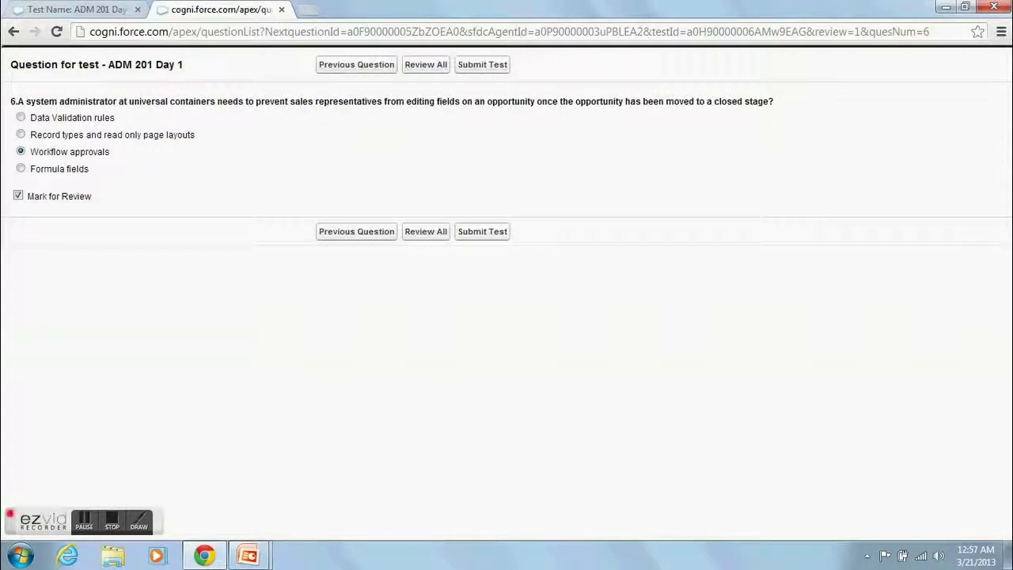
click(482, 231)
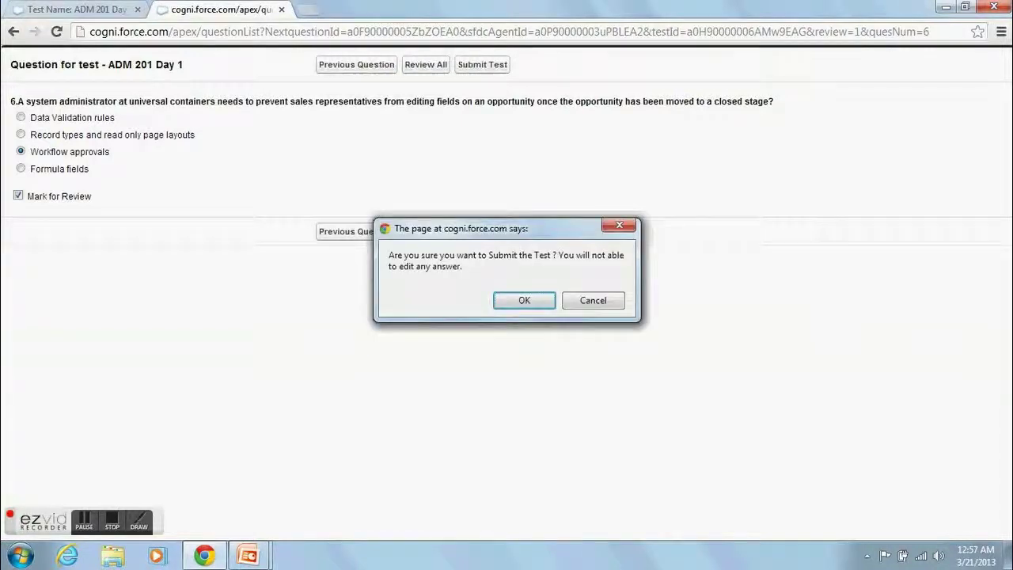
drag(474, 228, 400, 215)
click(449, 286)
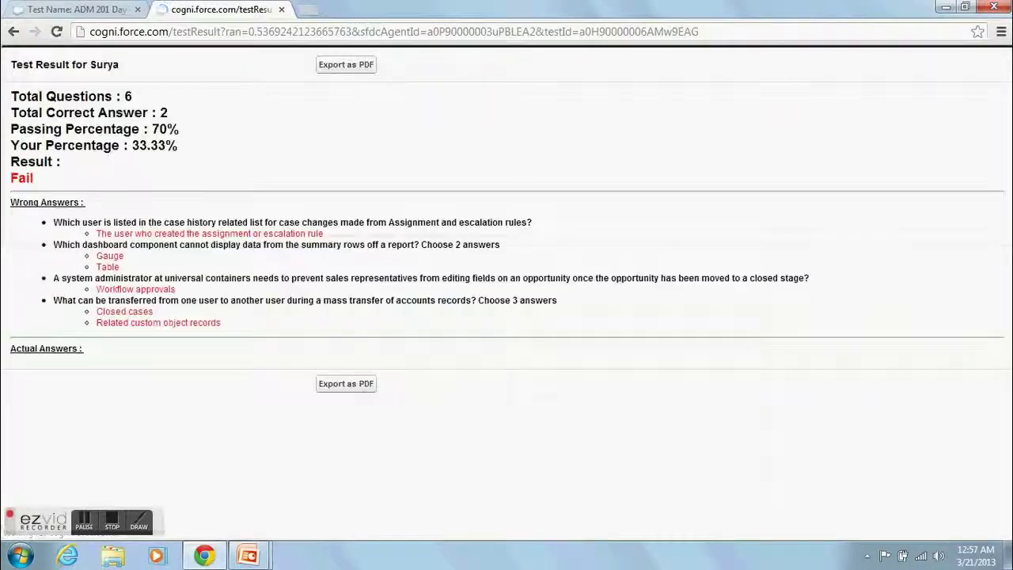
double_click(27, 178)
click(27, 177)
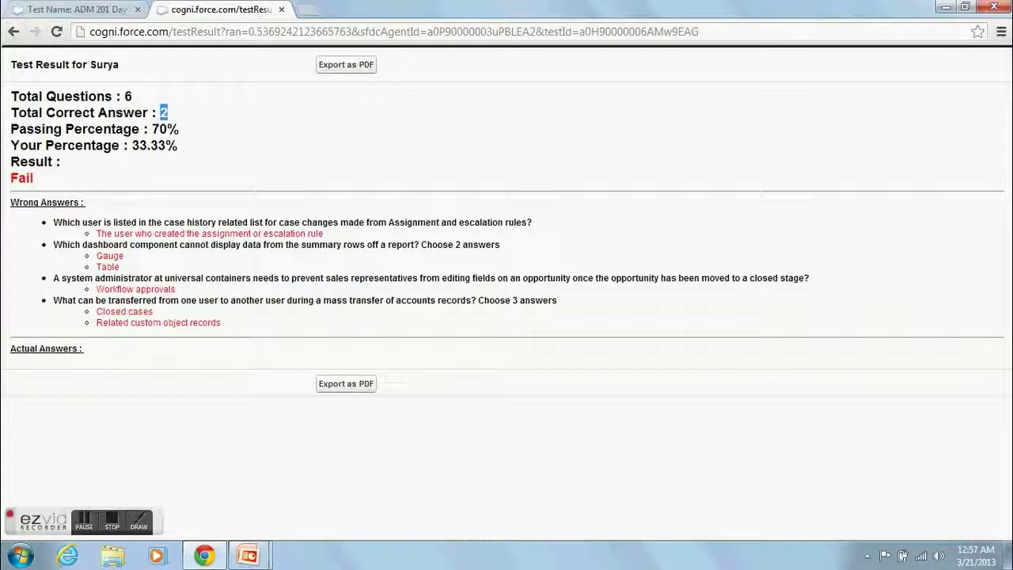
drag(152, 129, 179, 146)
drag(75, 222, 222, 323)
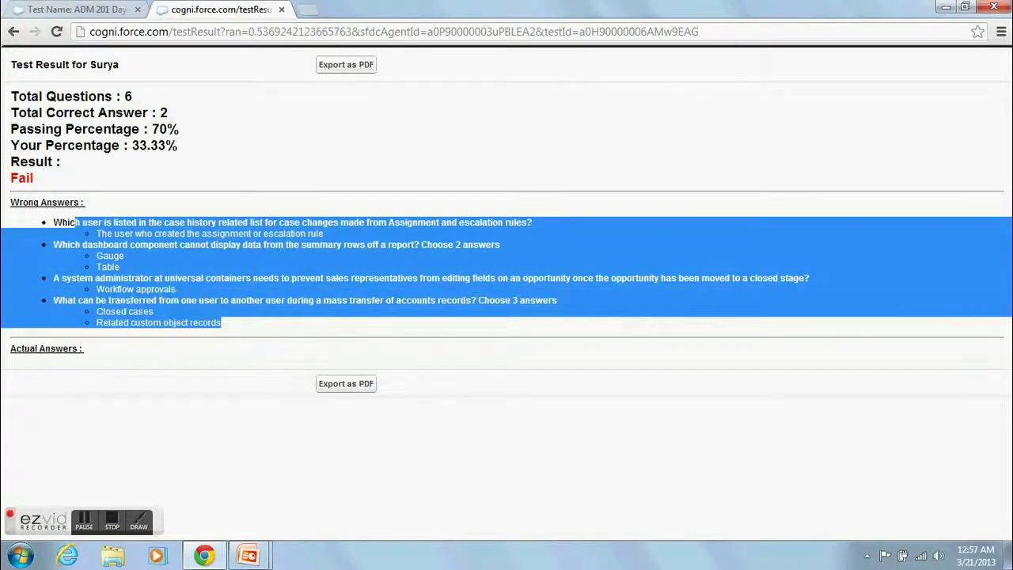
click(221, 322)
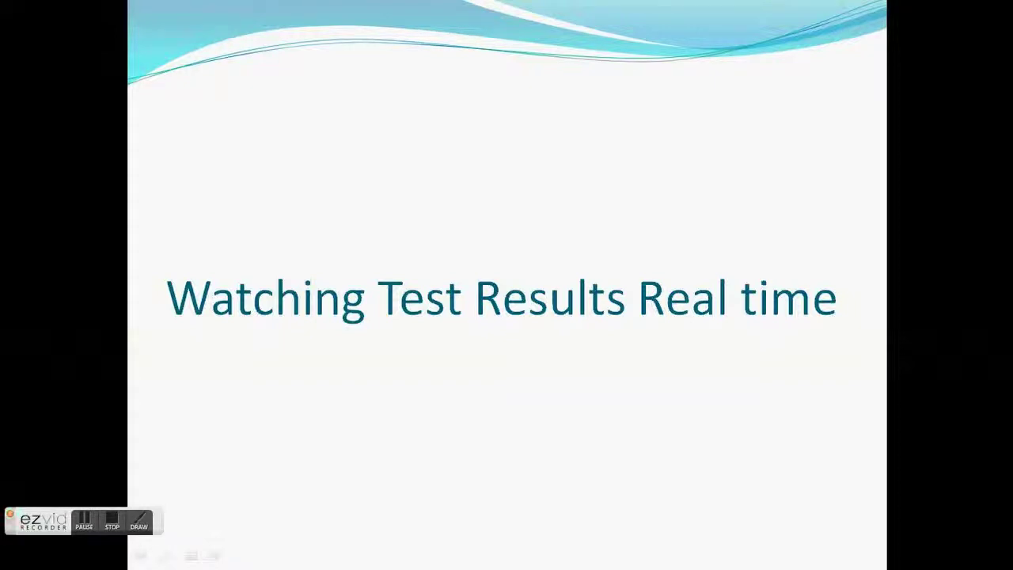
Bring PowerPoint forward and start the slide show from the current slide with Shift+F5
click(84, 520)
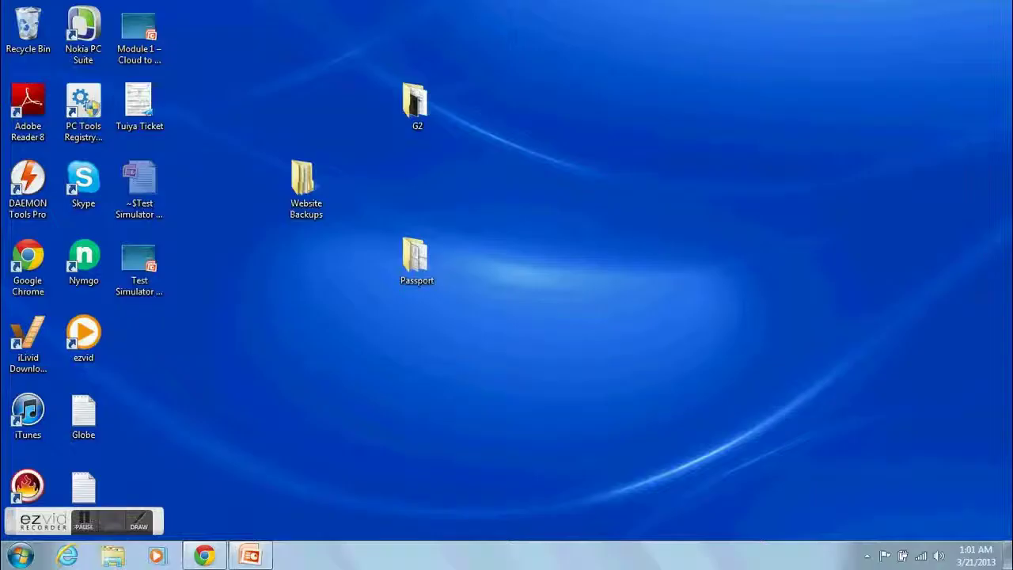
click(250, 555)
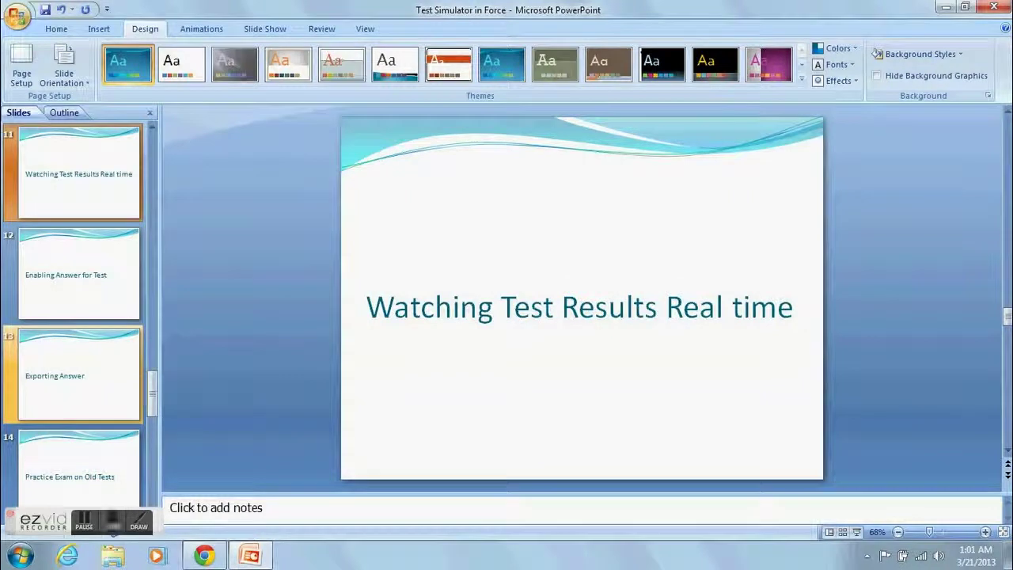
key(shift+F5)
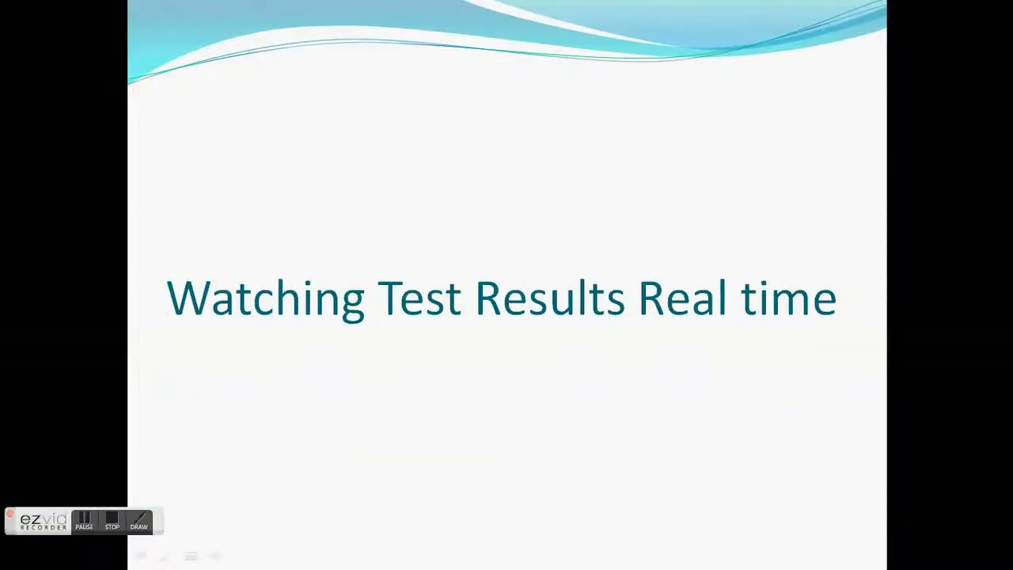
click(84, 521)
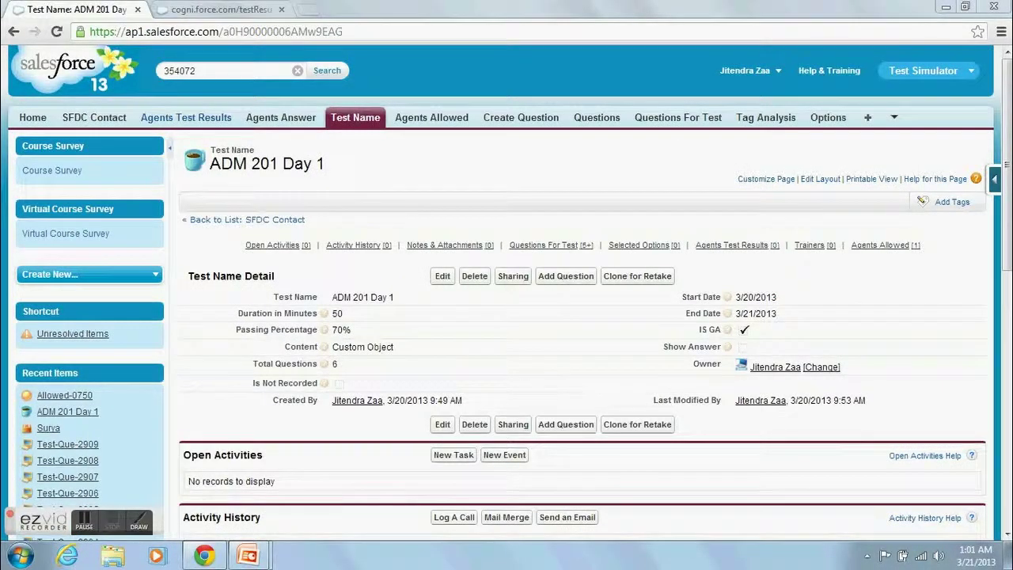
Save the ADM211_Batch2_Day1_SandBox view as a new 'ADM 201 Day 1' view with a matching test-name filter
click(194, 118)
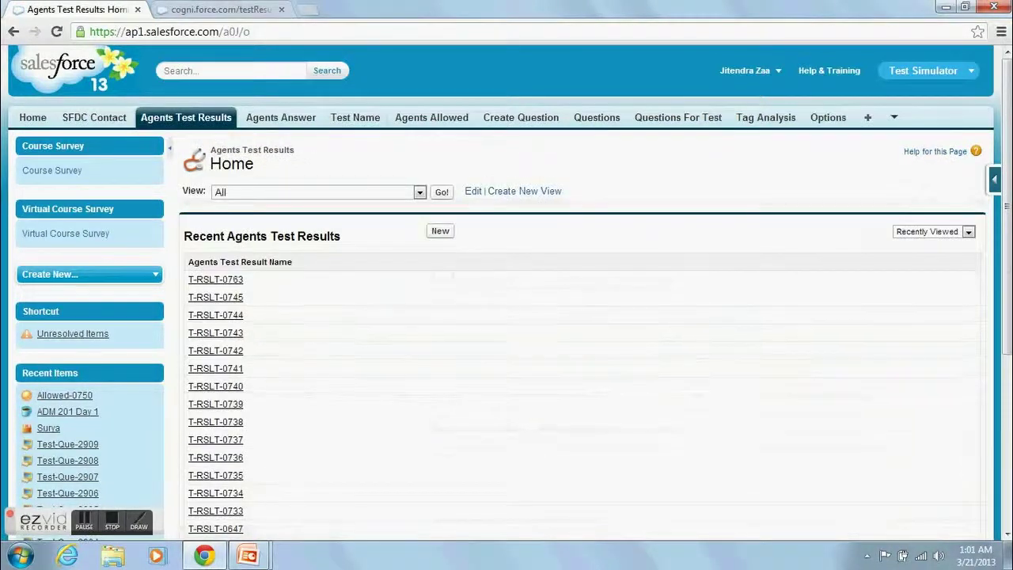
click(317, 192)
click(316, 208)
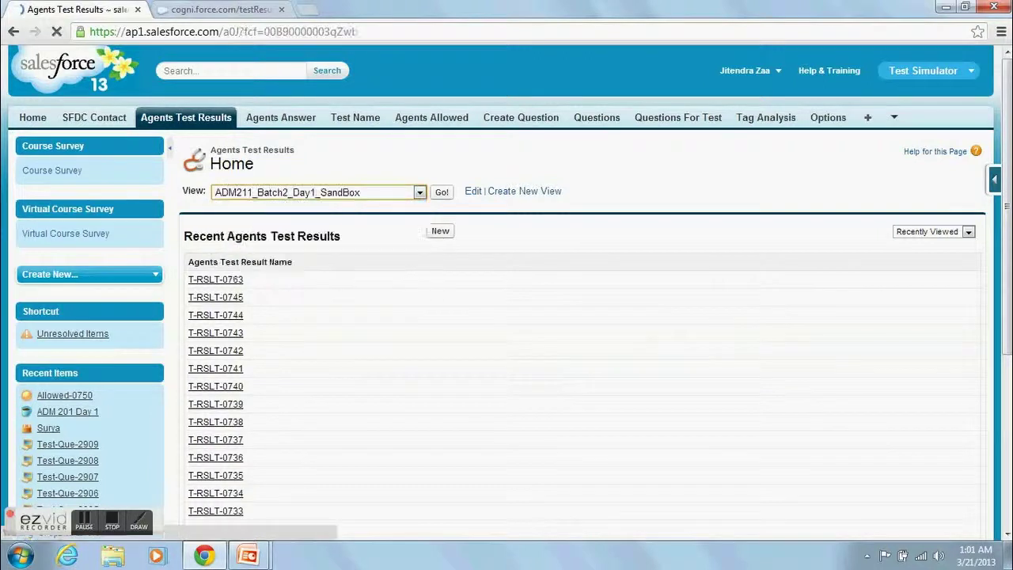
click(449, 149)
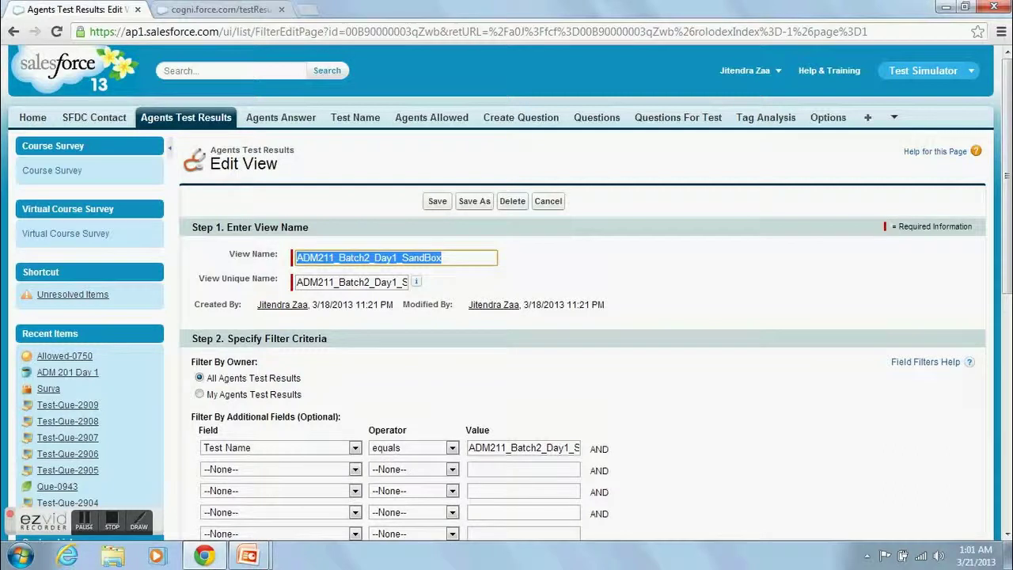
key(Tab)
key(BackSpace)
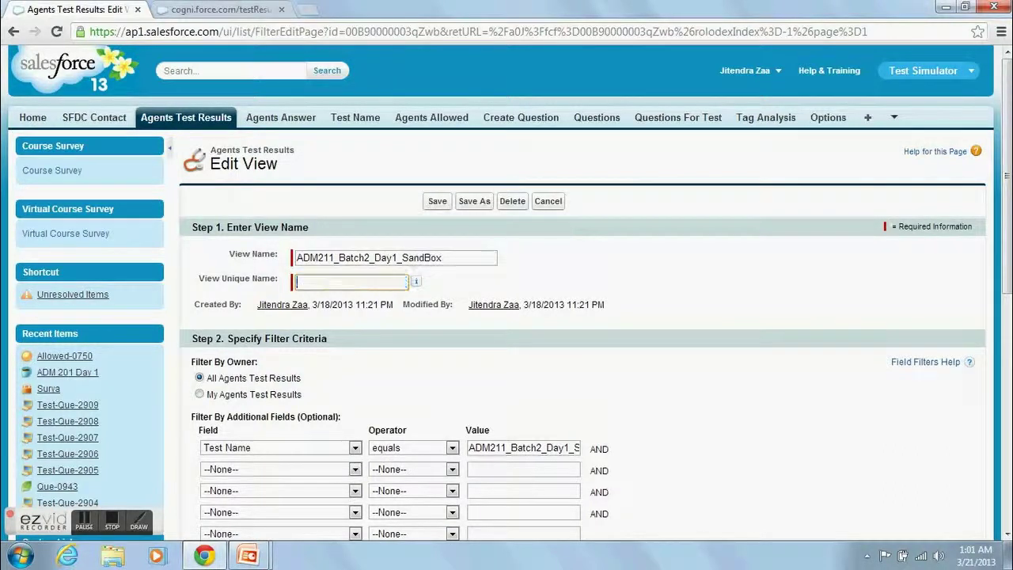
key(shift+Tab)
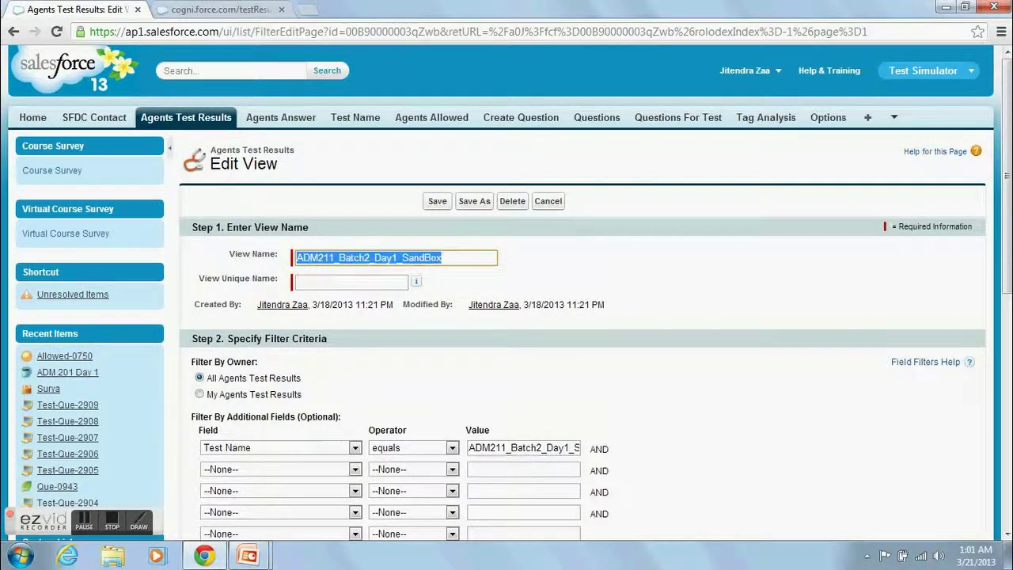
text(ADM 201 Day 1)
key(Tab)
click(491, 447)
key(ctrl+a)
text(ADM 201 Day 1)
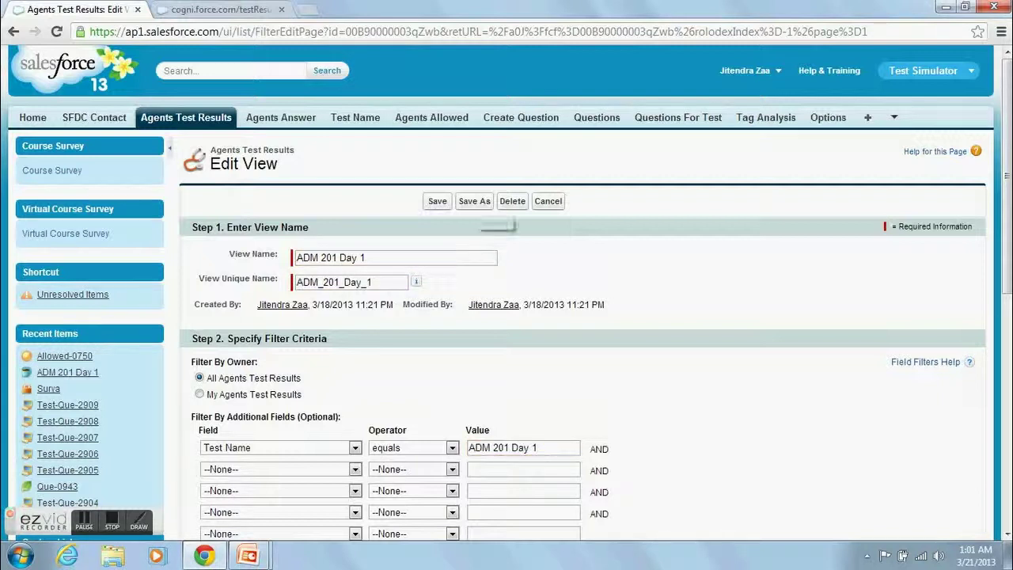
click(474, 201)
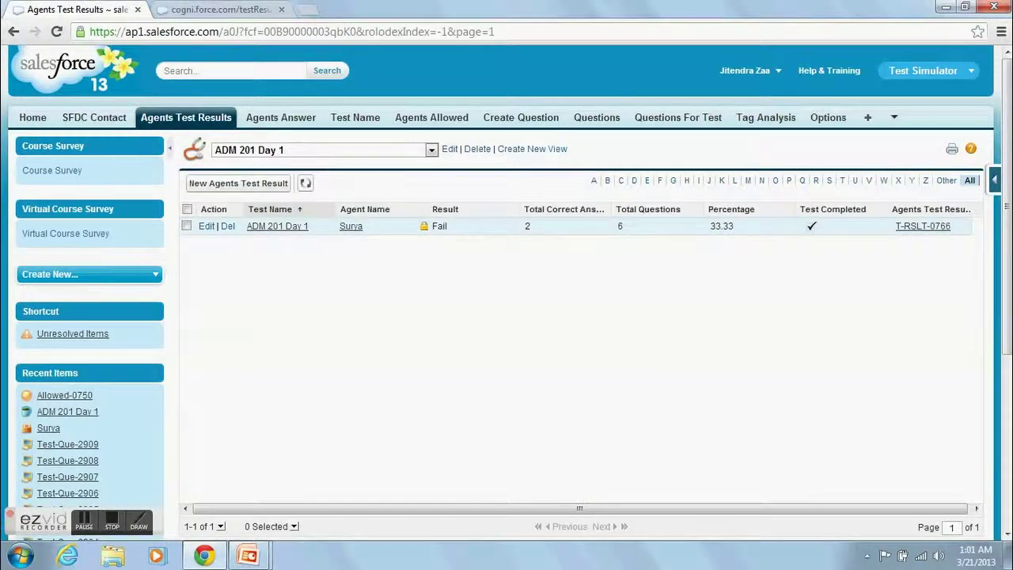
Highlight the agent's result: Fail, 2 of 6 correct, 33.33%, test completed
mouse_move(448, 227)
mouse_down()
mouse_move(340, 227)
mouse_move(431, 226)
mouse_up()
double_click(619, 226)
double_click(526, 226)
double_click(720, 226)
double_click(810, 226)
click(815, 273)
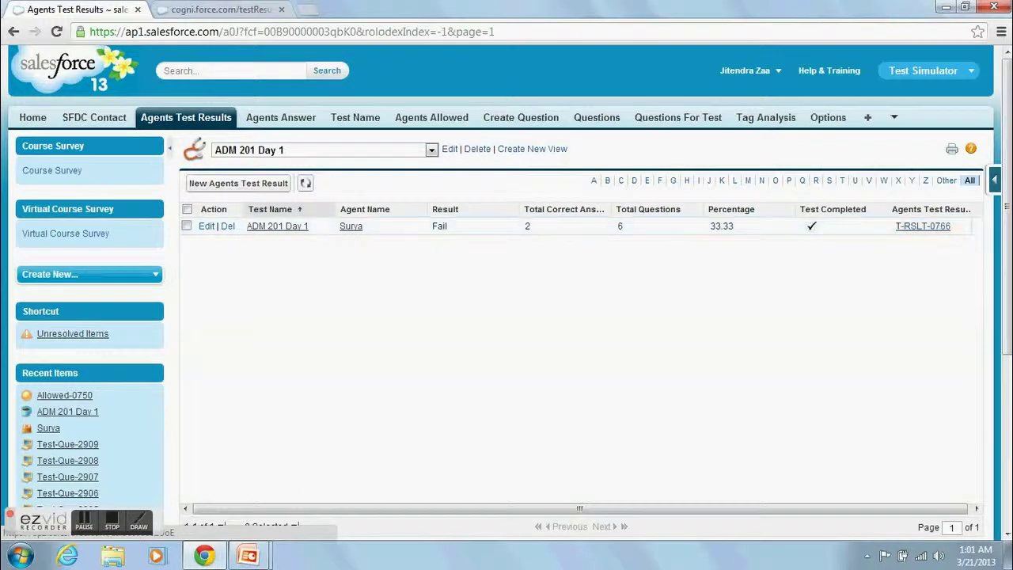
Advance the slide show to 'Enabling Answer for Test', then switch back to Chrome
mouse_move(250, 555)
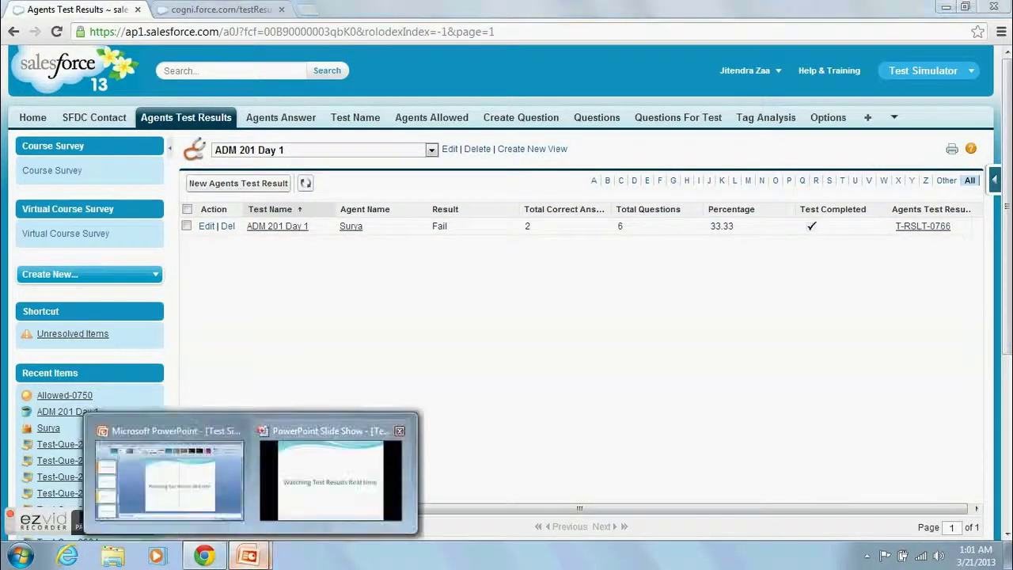
click(346, 473)
key(Right)
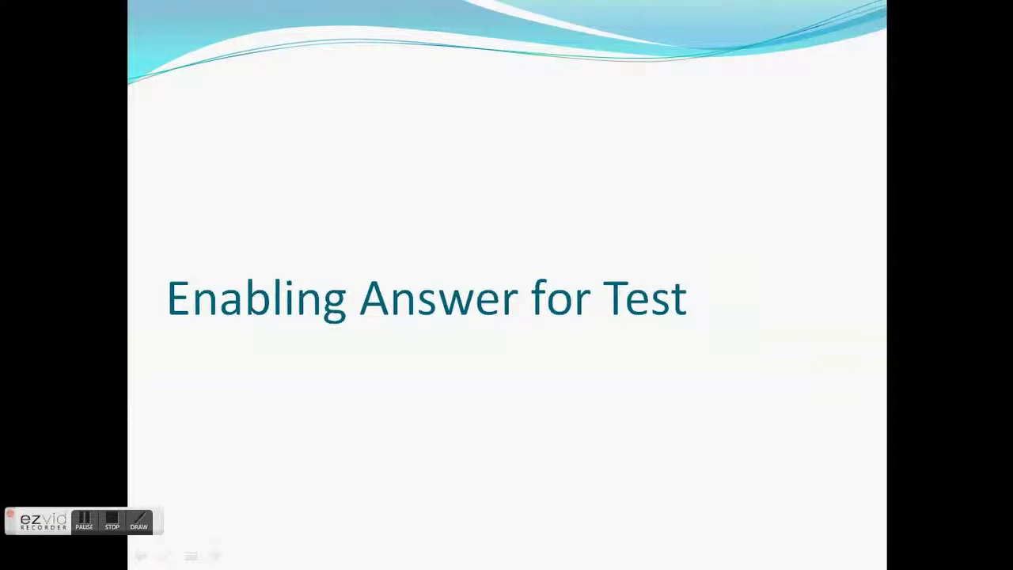
key(super)
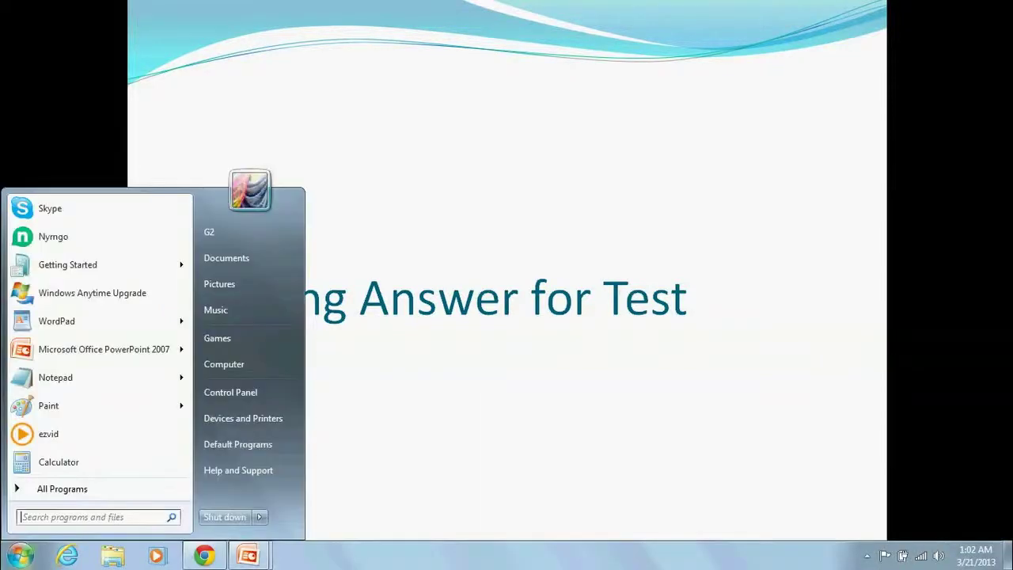
click(204, 555)
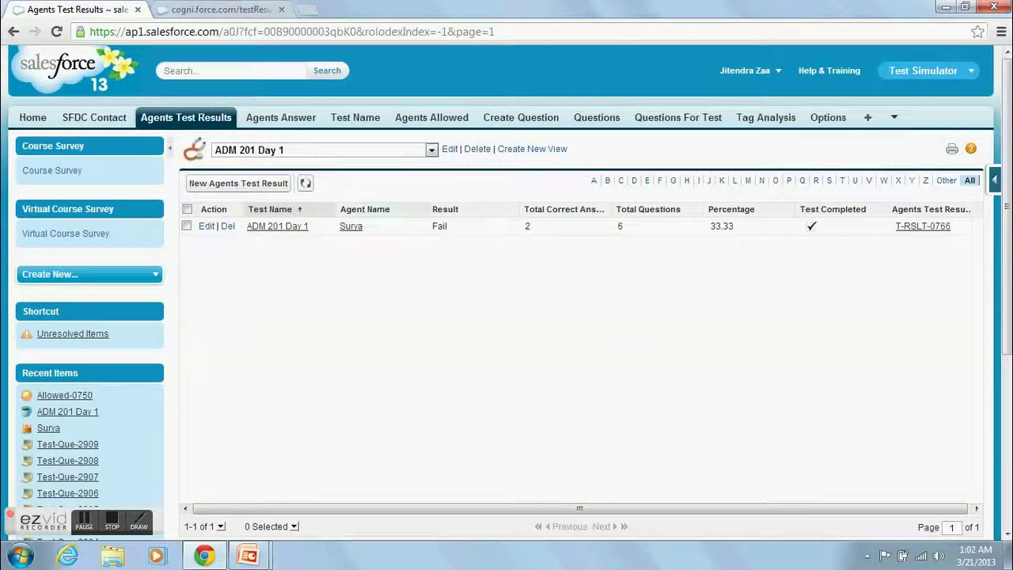
Tick and save Show Answer on the ADM 201 Day 1 test record, then return to the result tab
click(355, 117)
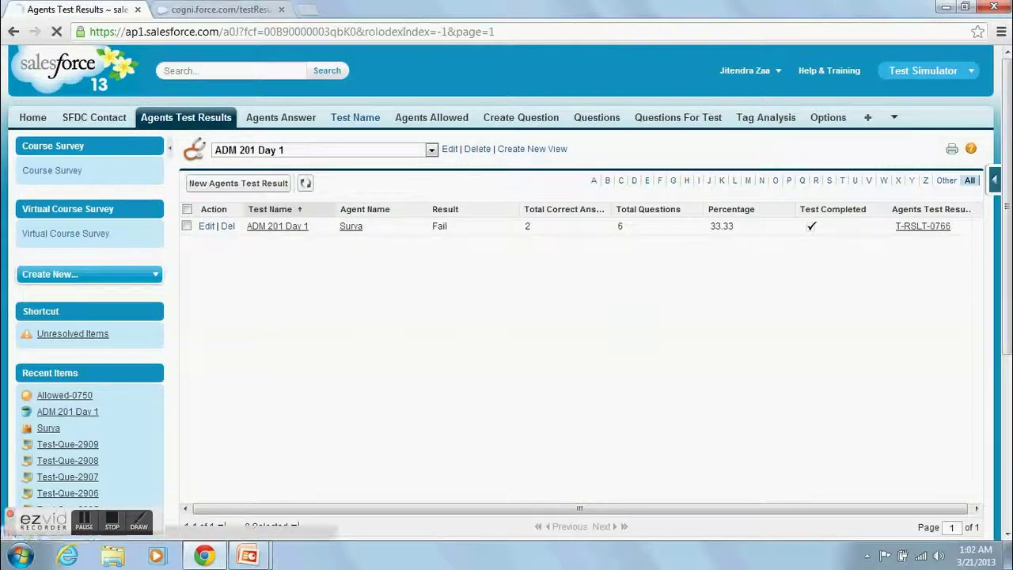
click(219, 279)
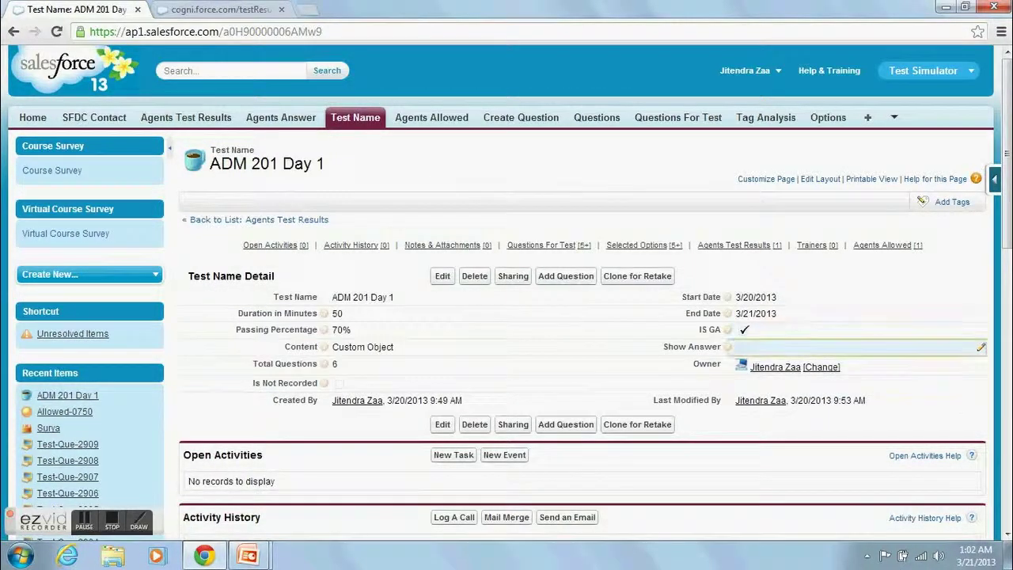
double_click(744, 348)
click(743, 348)
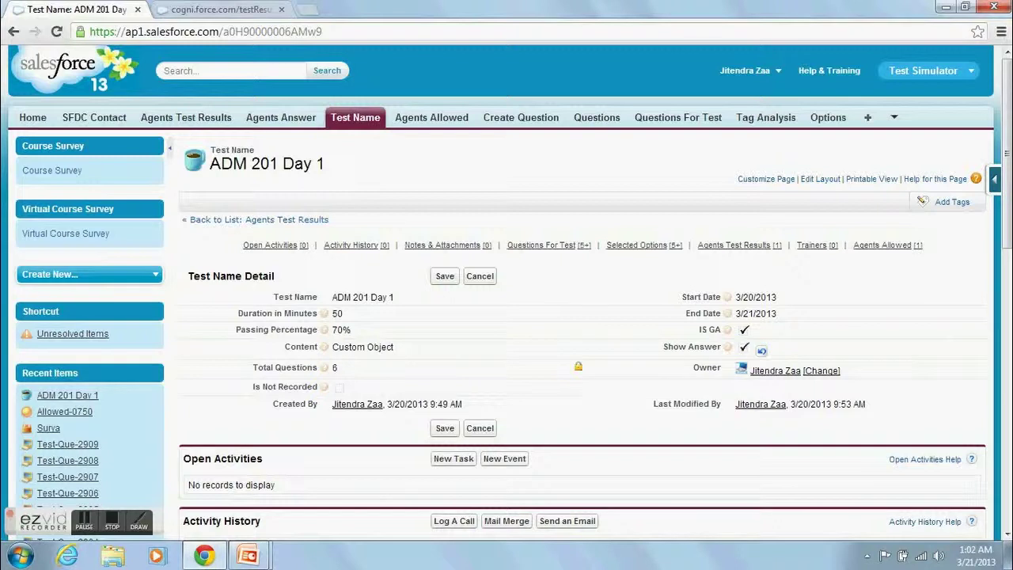
click(445, 276)
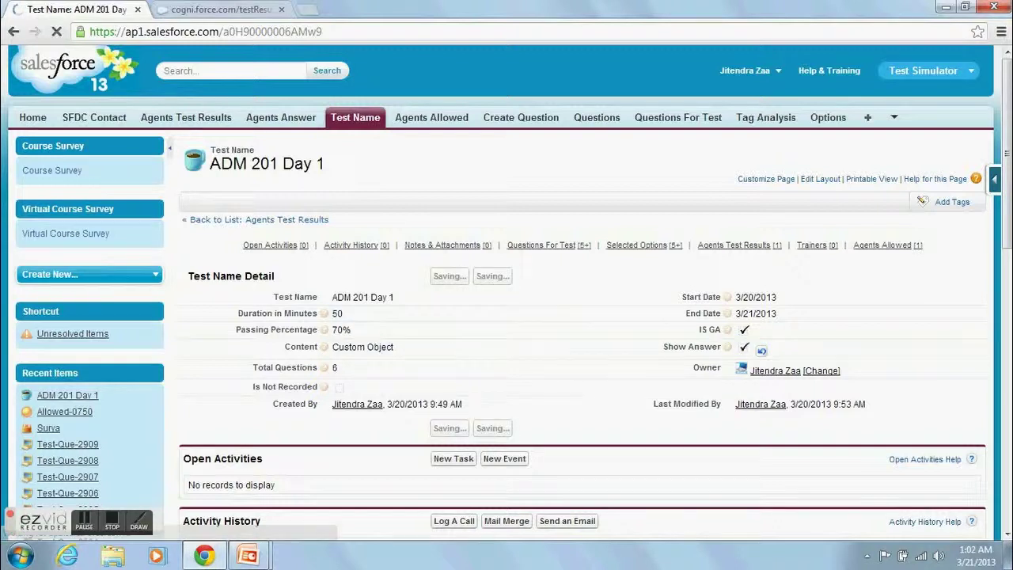
key(ctrl+Tab)
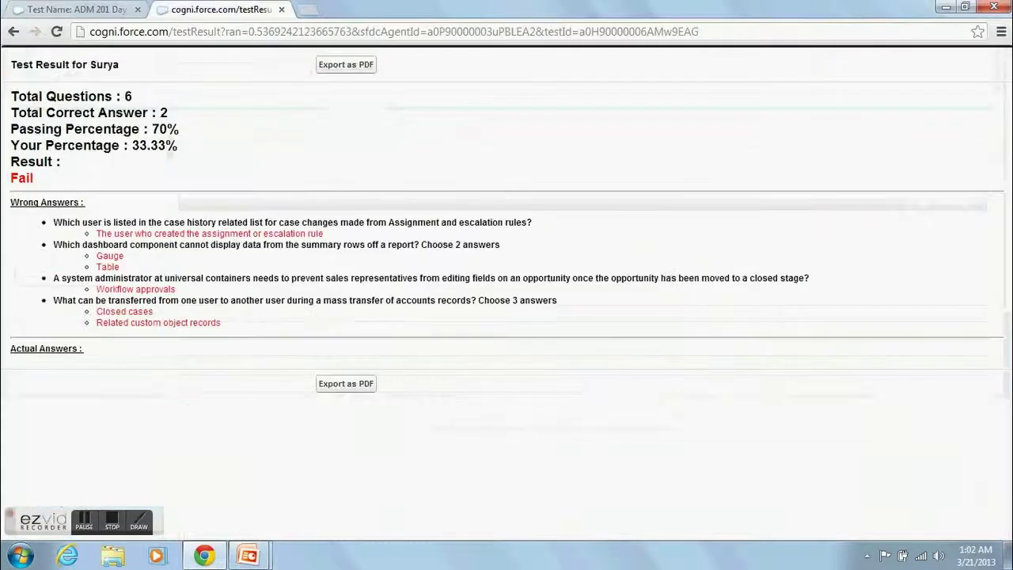
Reload the test result page and review the list of actual answers now displayed
key(ctrl+l)
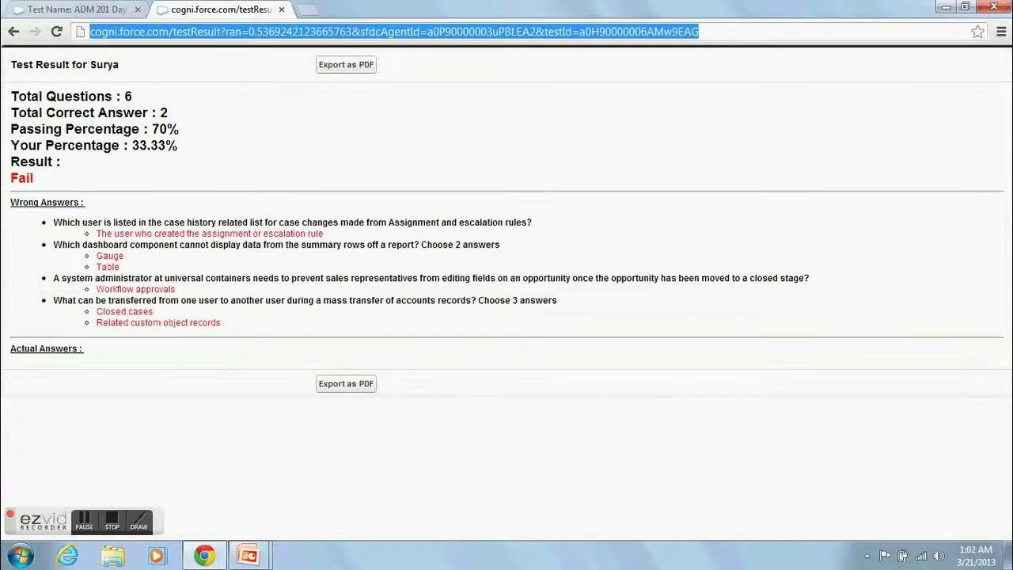
key(Return)
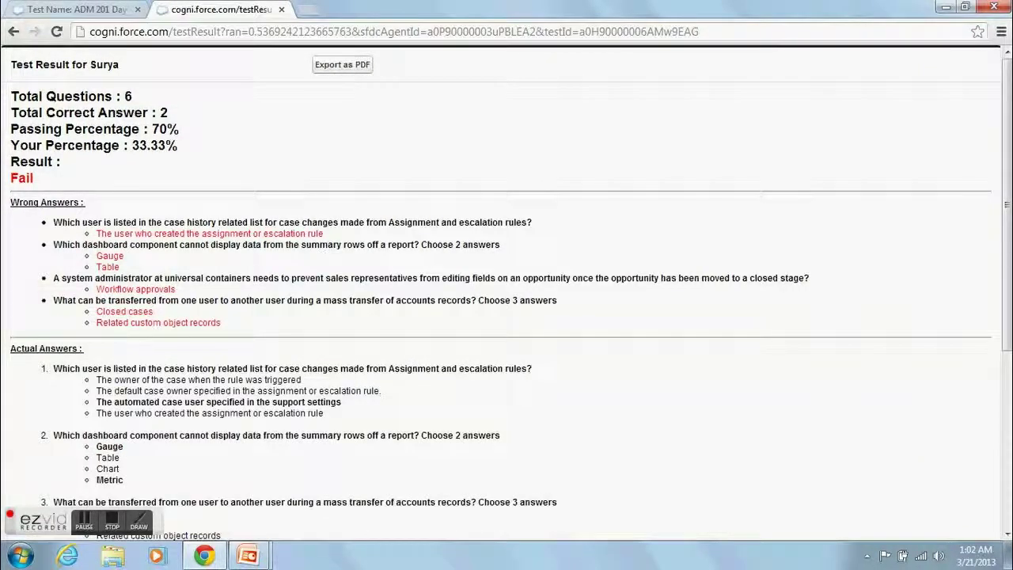
scroll(506, 291, down, 5)
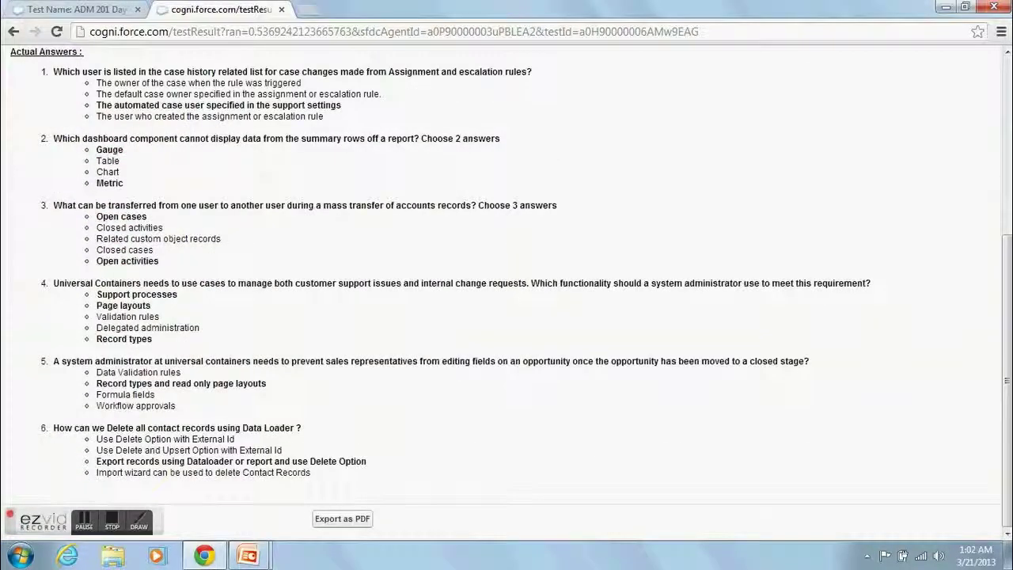
drag(105, 71, 316, 477)
click(316, 476)
key(Home)
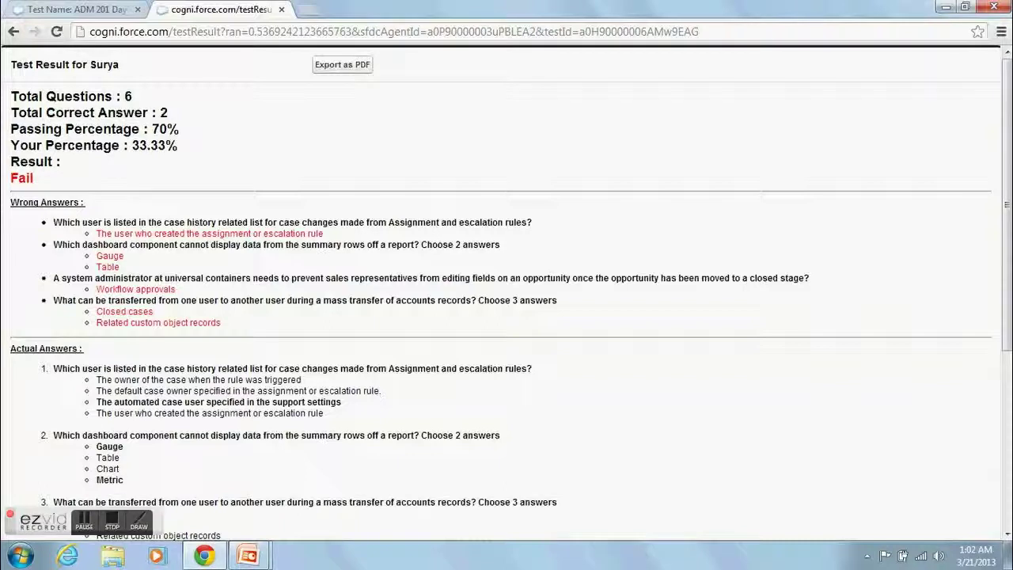
Strip the path after cogni.force.com from the address to load the simulator's start page
drag(169, 32, 699, 32)
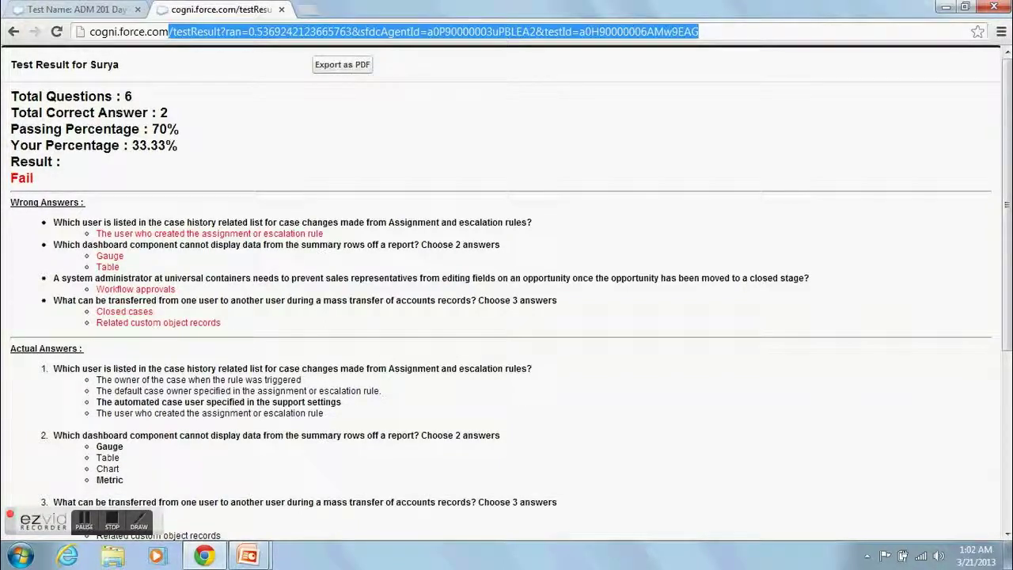
key(BackSpace)
key(Return)
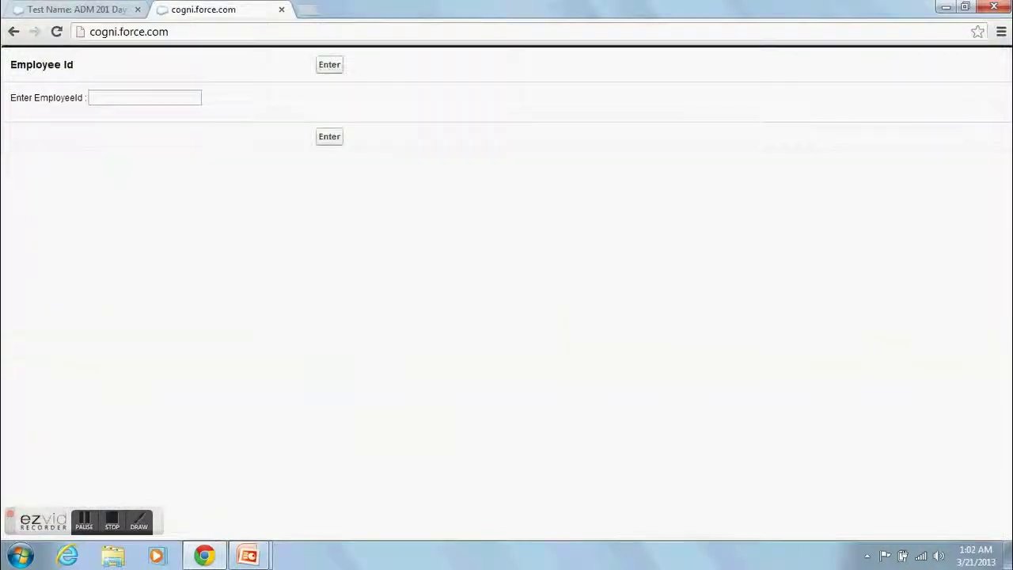
Log in with the saved employee ID, open ADM 201 Day 1, then go back to the test list
click(145, 97)
click(103, 113)
key(Return)
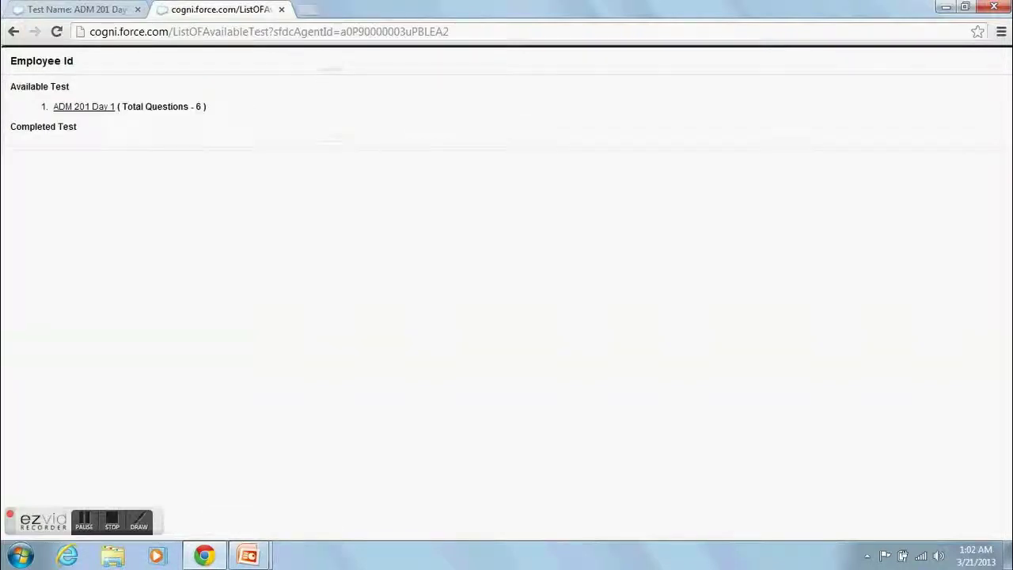
click(84, 106)
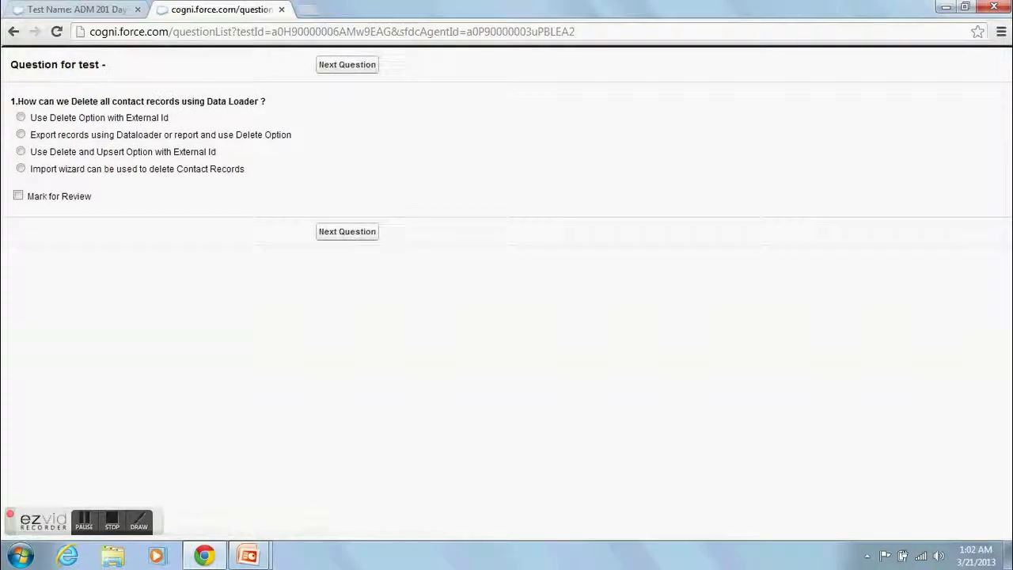
key(alt+Left)
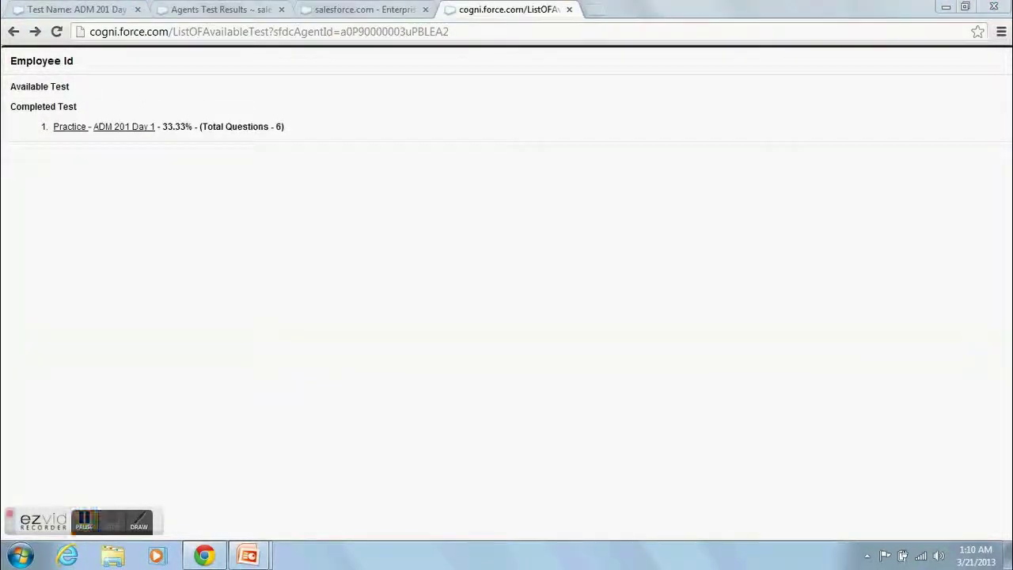
Start practising ADM 201 Day 1 and answer question 1, settling on Export records using Dataloader
drag(91, 127, 54, 127)
click(103, 149)
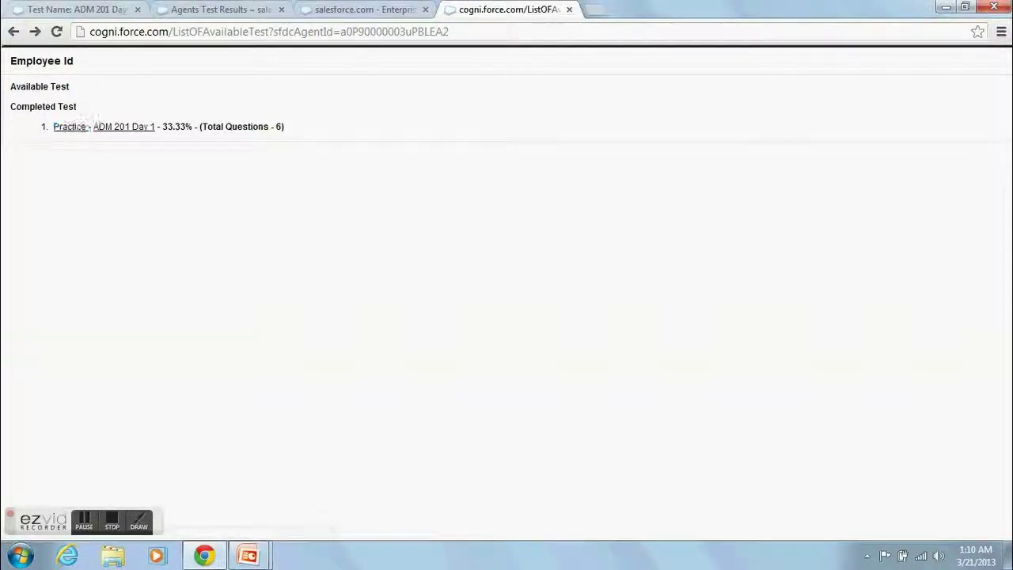
click(70, 126)
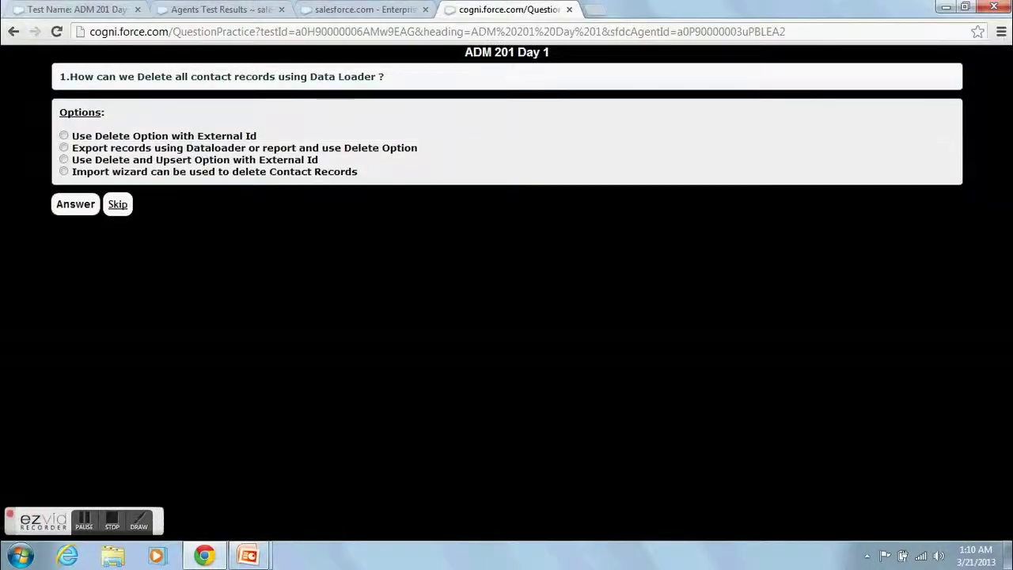
click(64, 136)
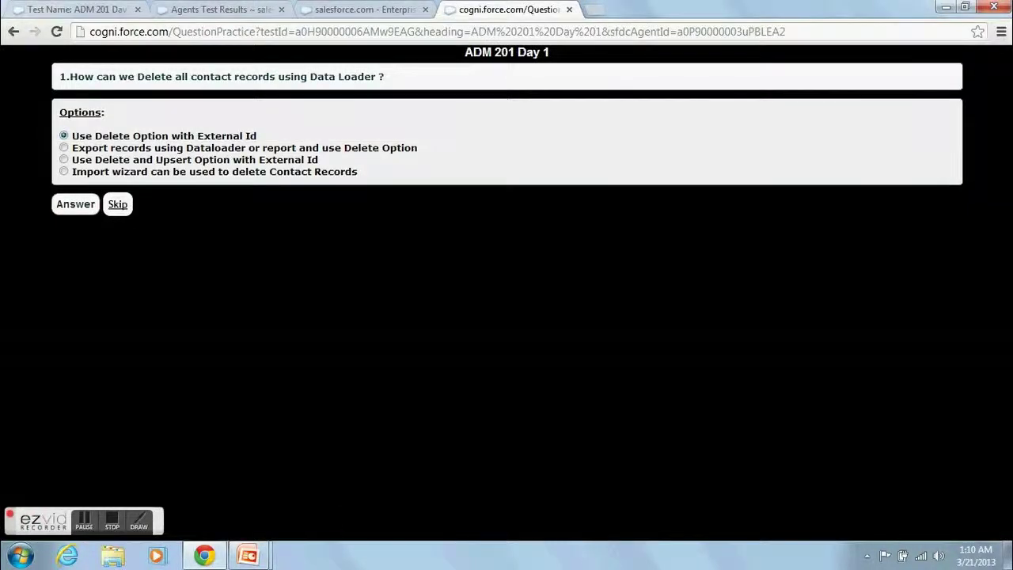
click(75, 204)
click(64, 147)
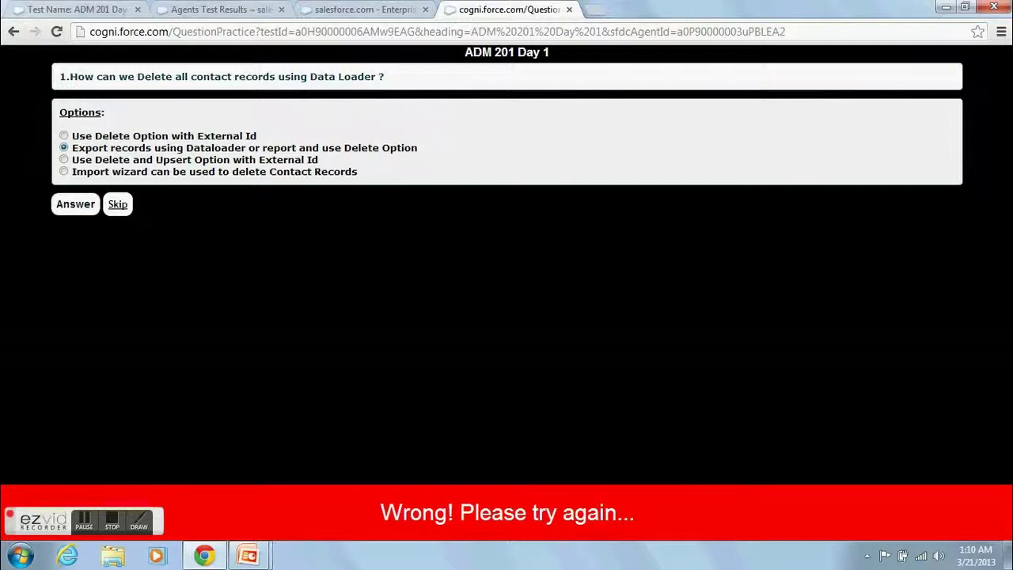
click(75, 204)
click(70, 201)
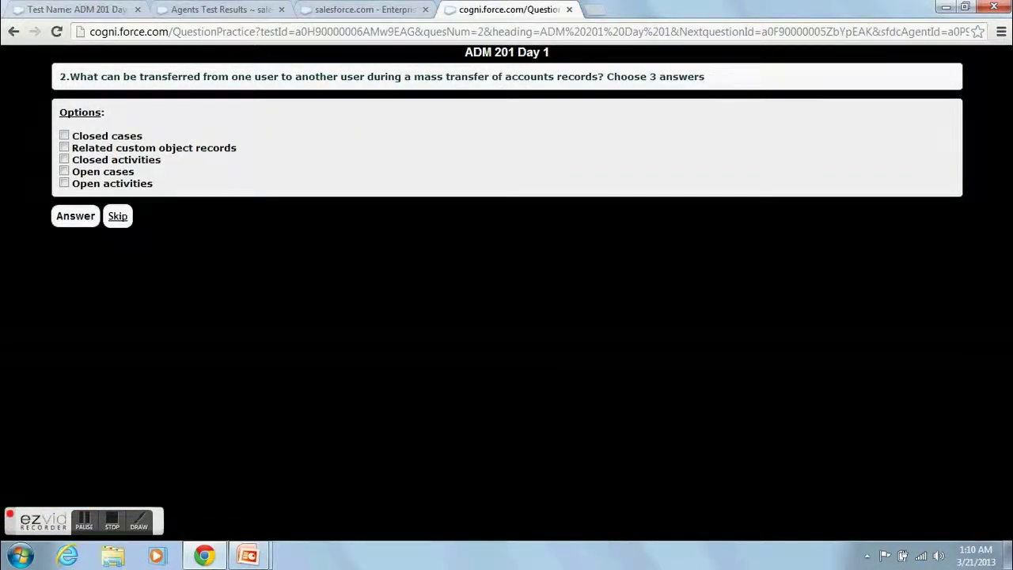
Submit Closed cases and Related custom object records for question 2, then skip to question 3
click(64, 136)
click(64, 147)
click(76, 216)
click(118, 216)
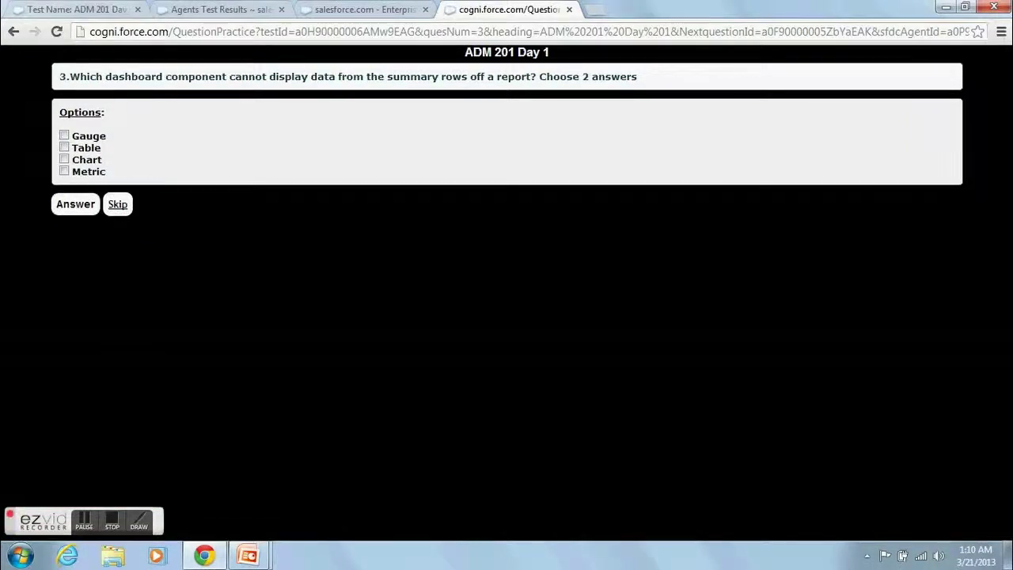
Return to the slide show and advance three slides to 'Report of Most Wrong Questions'
mouse_move(248, 555)
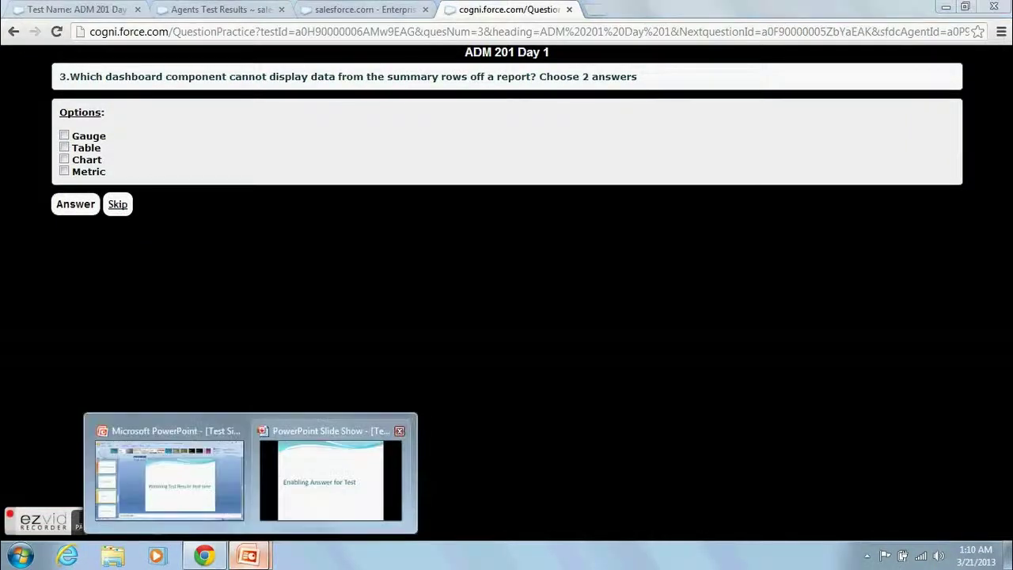
click(332, 479)
key(Right)
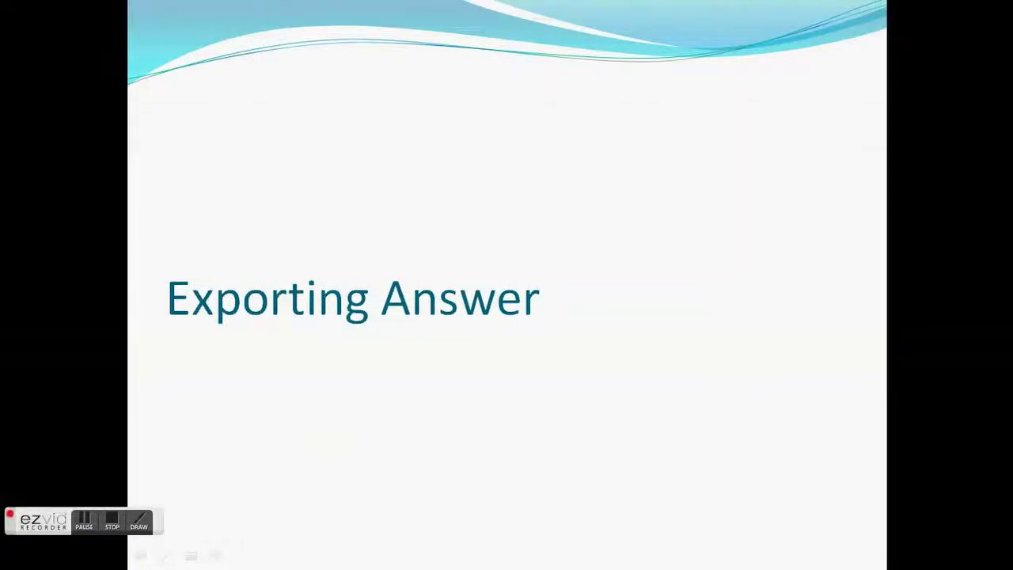
key(Right)
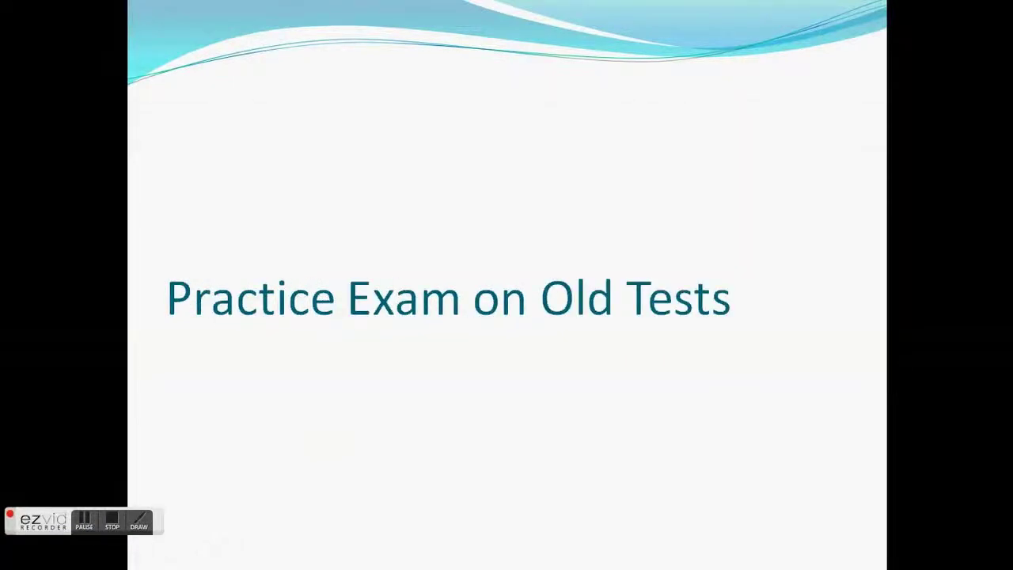
key(Right)
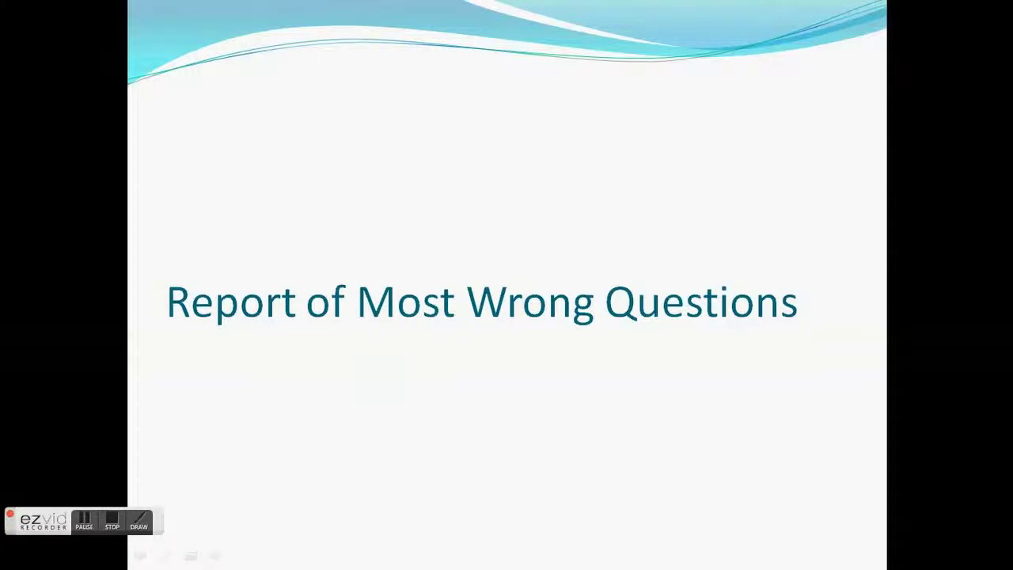
key(super)
Back in Salesforce, open the Most Wrong Questions by Agent report from the Test Simulator reports folder
click(204, 555)
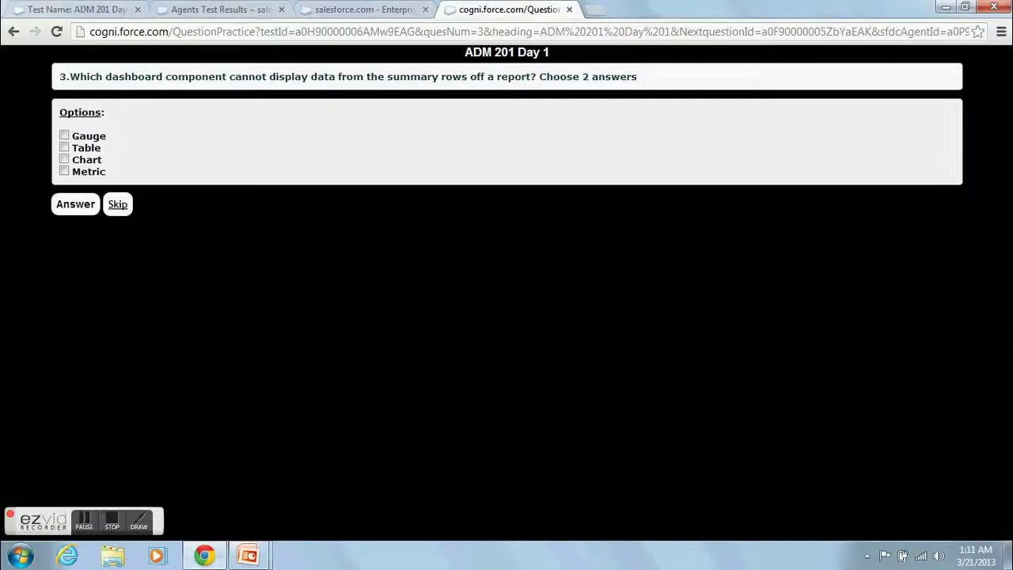
click(378, 9)
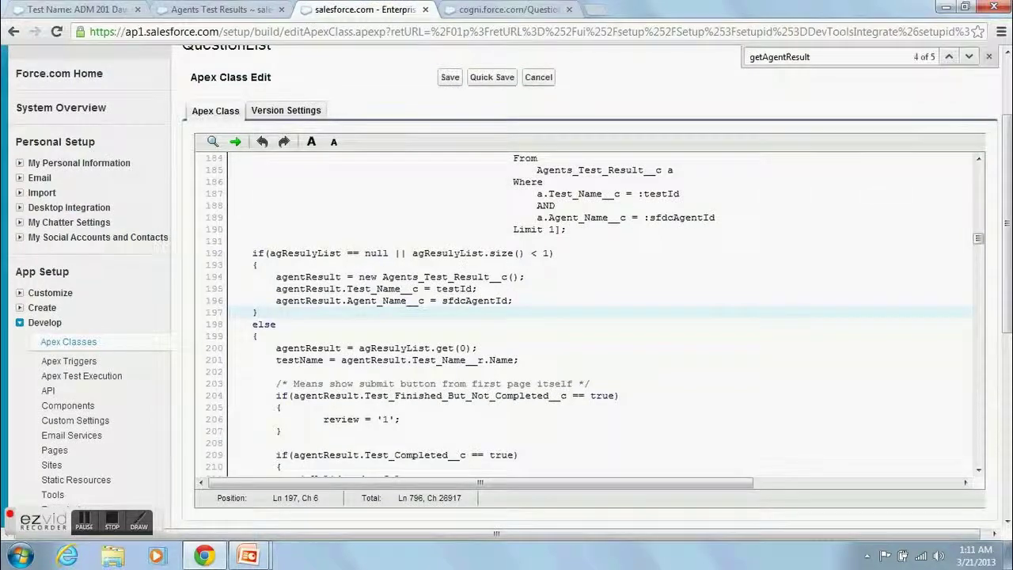
click(229, 10)
click(868, 117)
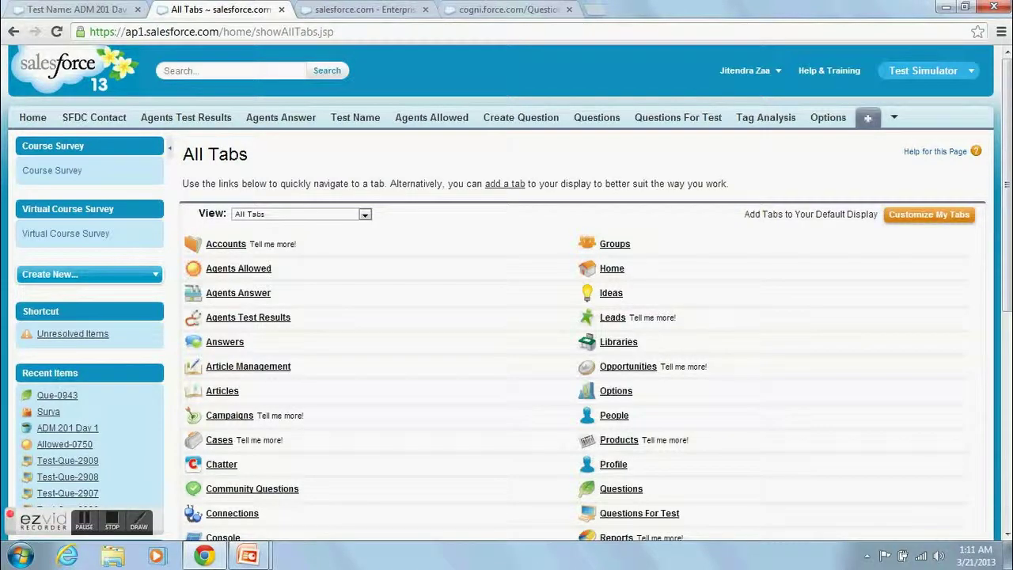
scroll(507, 316, down, 3)
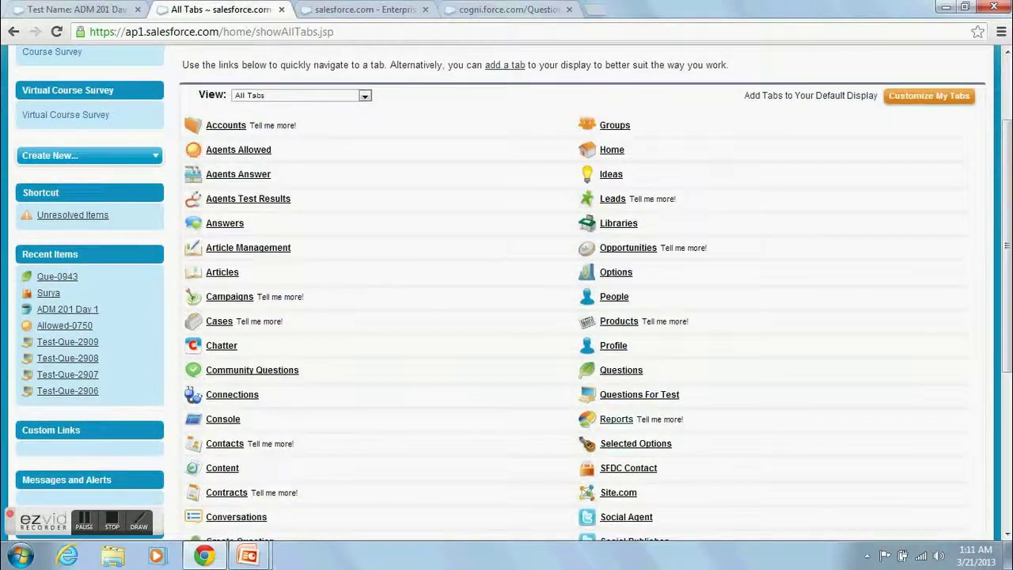
click(616, 419)
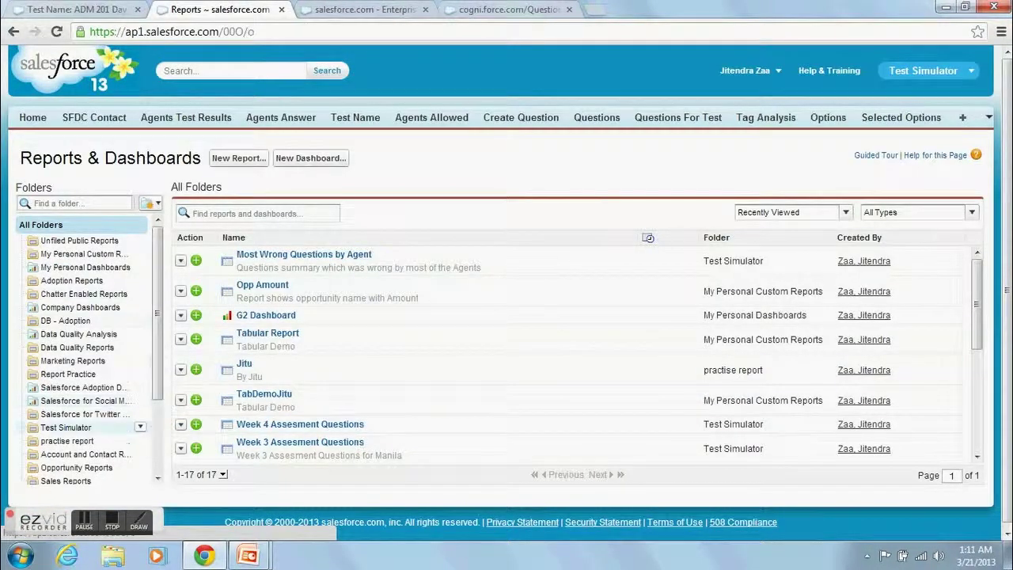
click(66, 427)
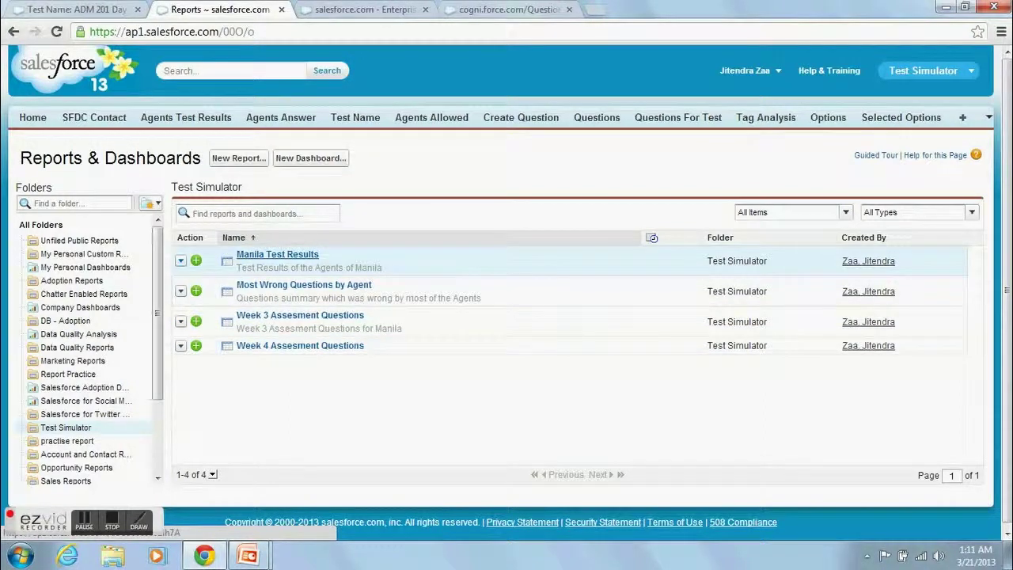
click(304, 285)
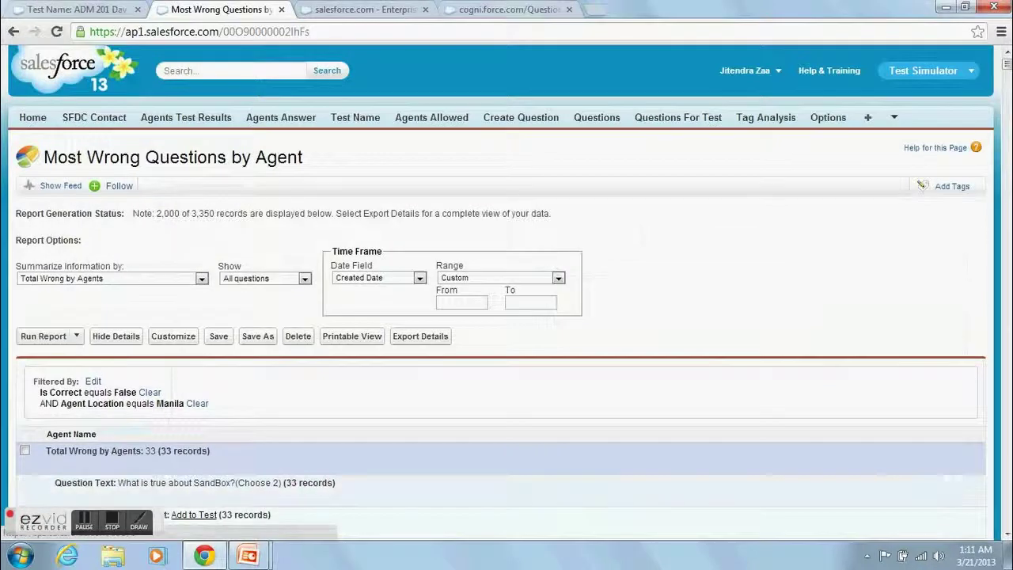
Point out the total wrong-by-agents count and the SandBox question text in the report
scroll(506, 292, down, 2)
scroll(507, 316, down, 2)
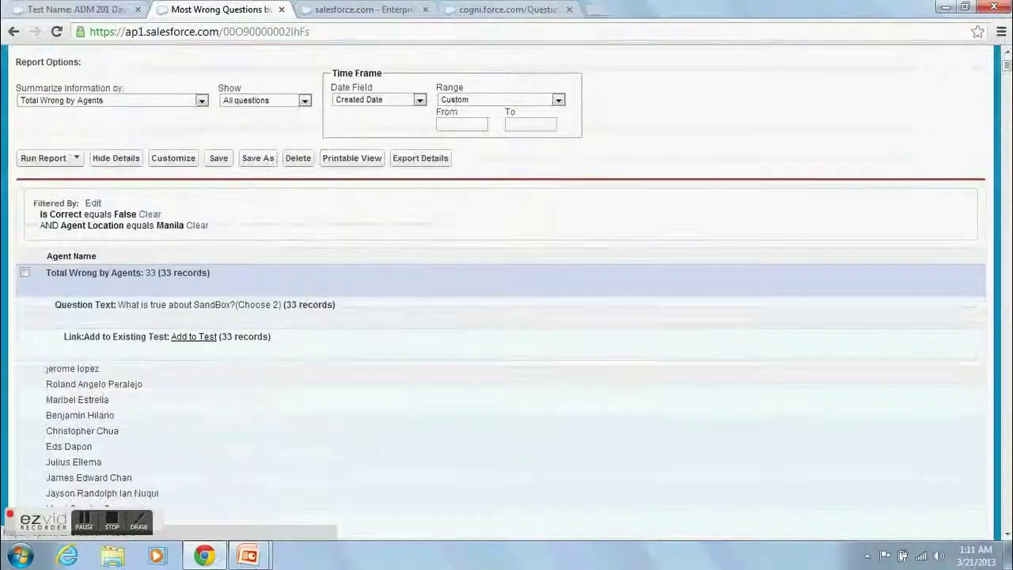
drag(100, 272, 167, 272)
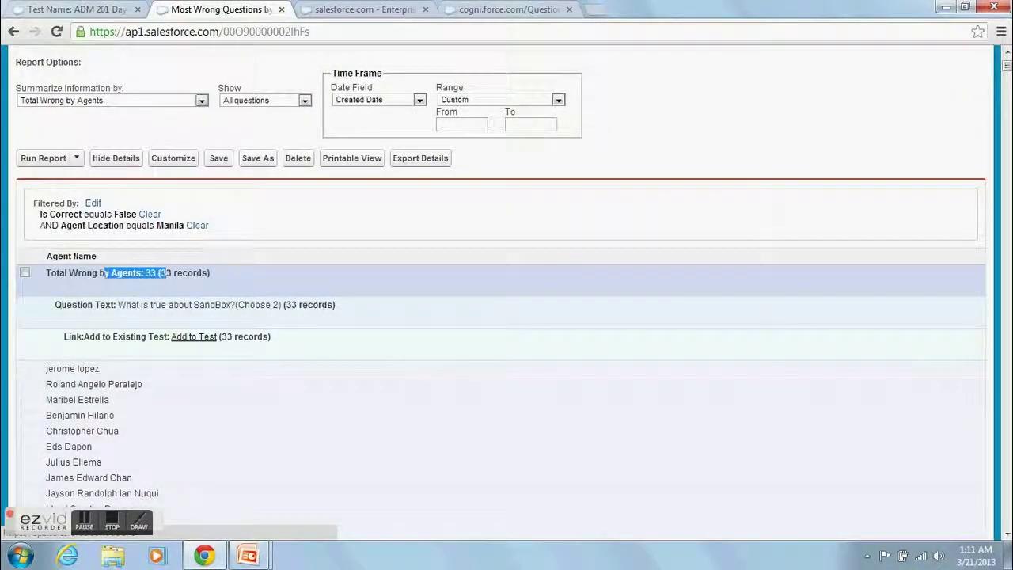
click(167, 273)
drag(50, 295, 334, 305)
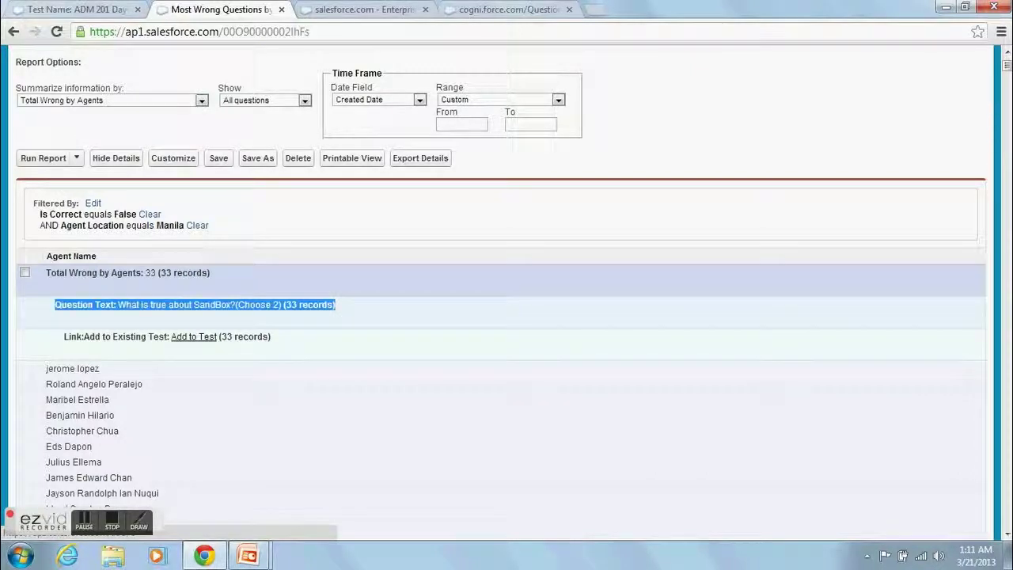
click(335, 305)
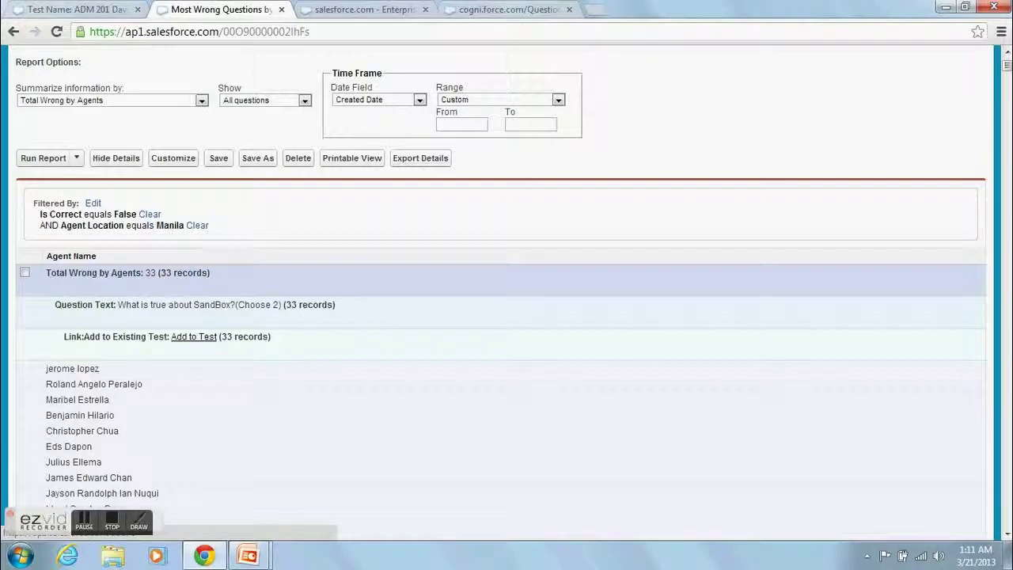
Point out the Agent Location equals Manila filter, then open Add to Test for the question
scroll(506, 316, down, 6)
scroll(506, 316, up, 7)
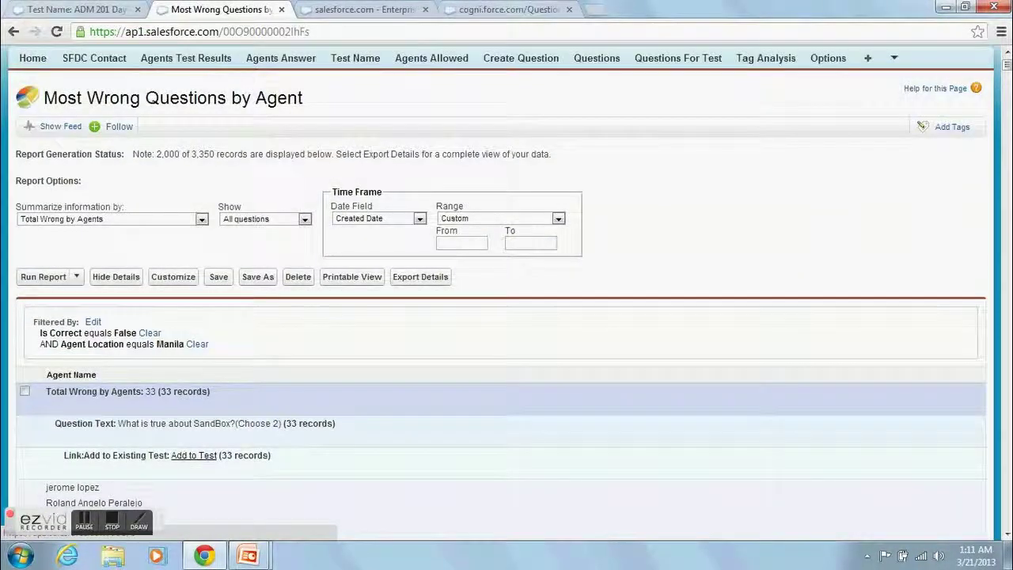
scroll(506, 317, down, 1)
scroll(506, 316, down, 1)
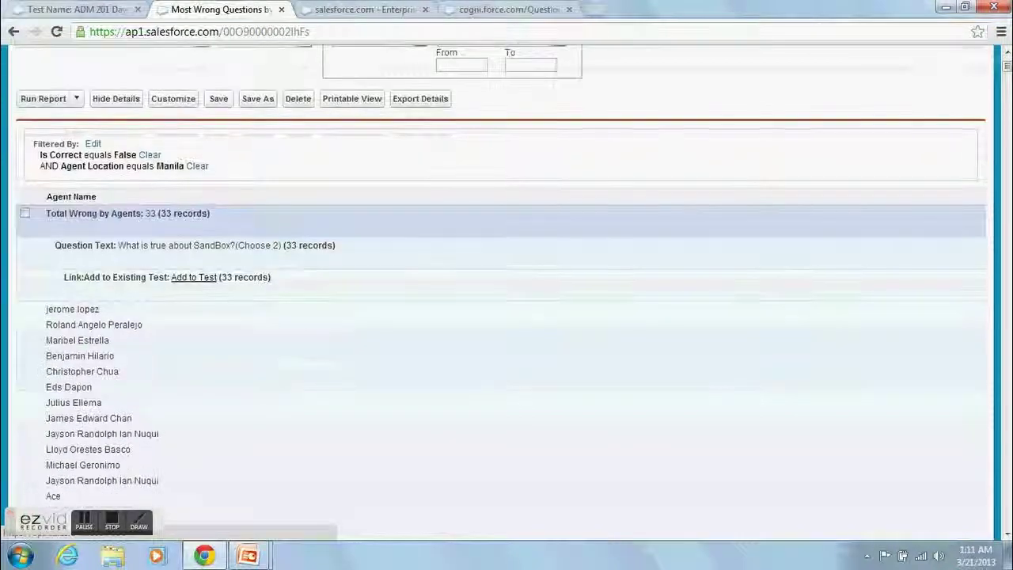
drag(40, 167, 179, 167)
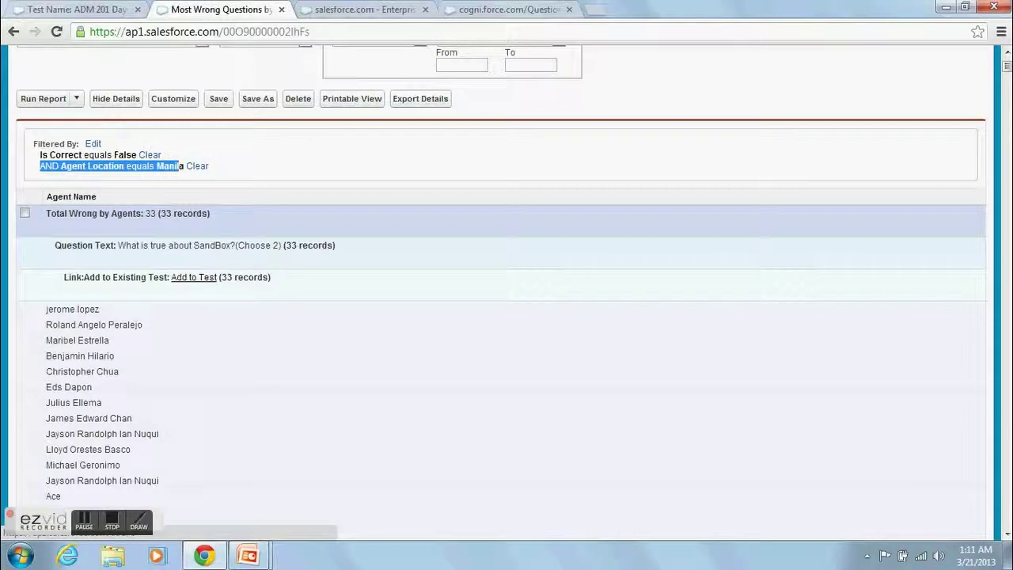
click(183, 167)
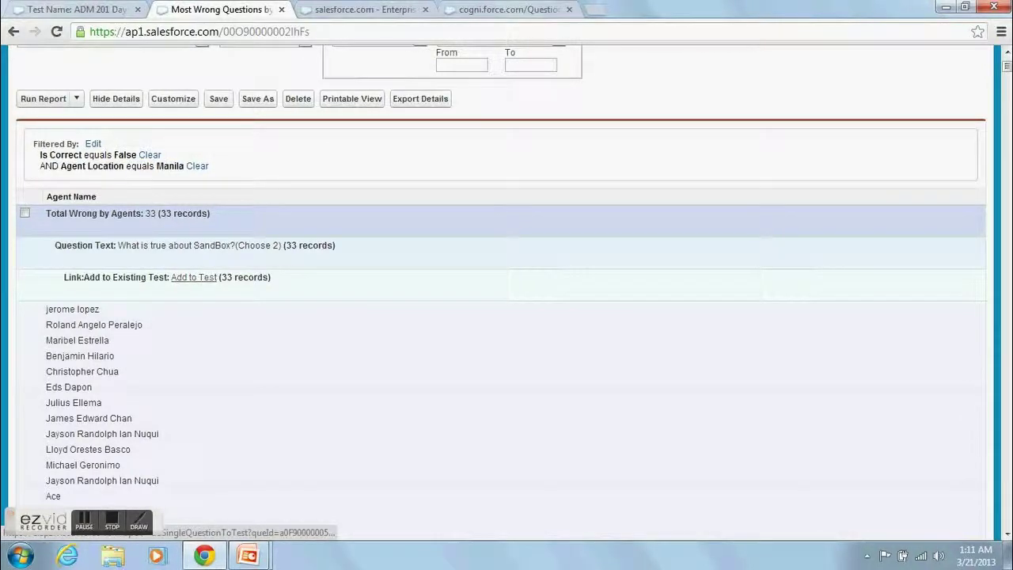
click(194, 277)
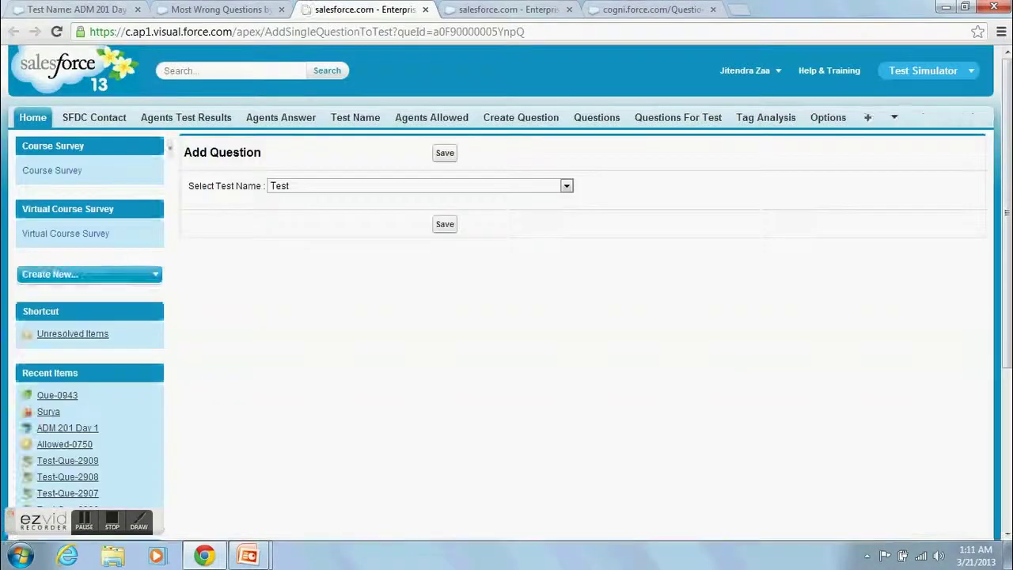
Keep Test as the test name, and advance the slideshow to the Number of Questions by Keyword slide
click(566, 185)
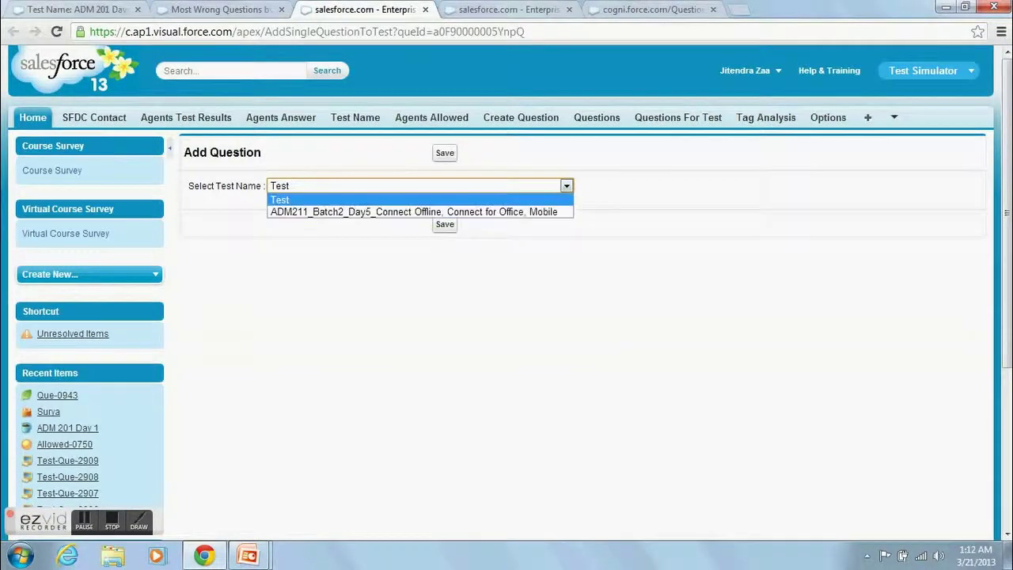
click(485, 273)
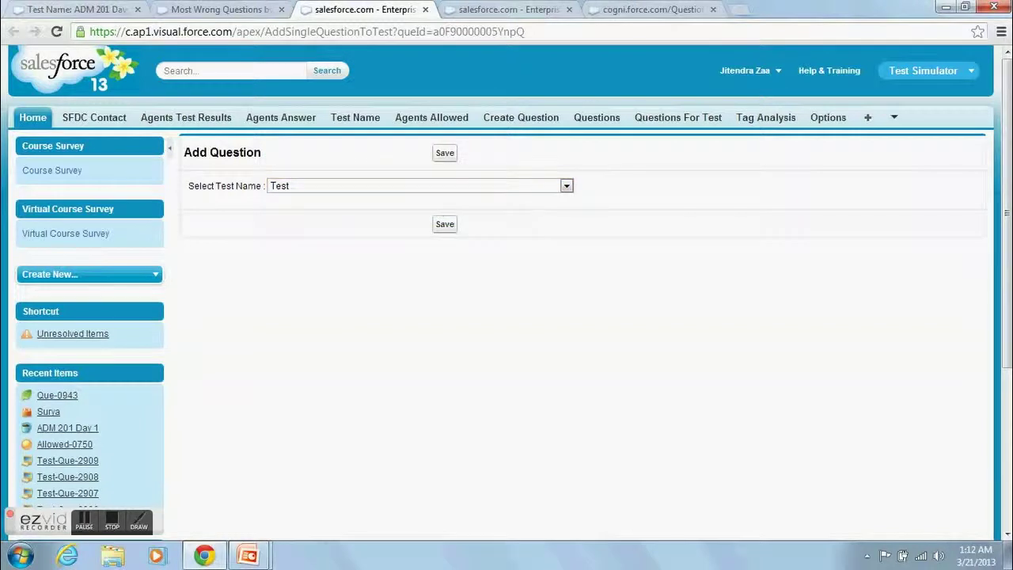
mouse_move(248, 555)
click(332, 467)
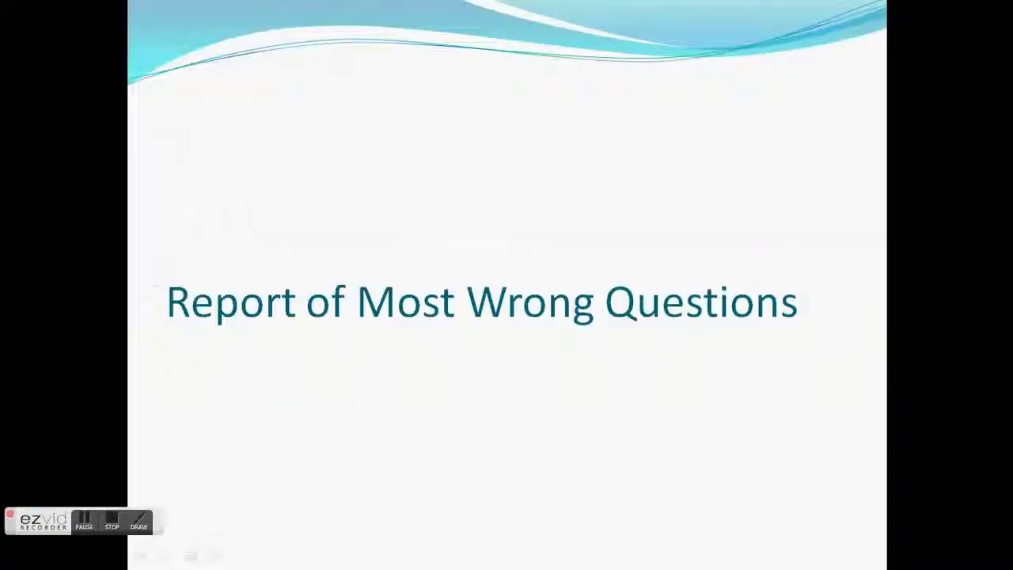
key(Right)
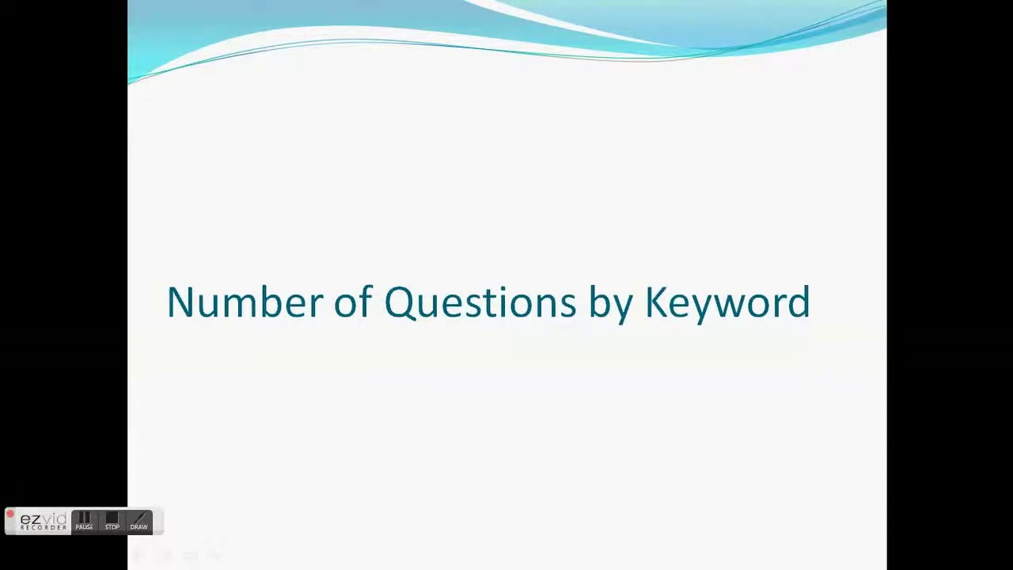
key(super)
click(204, 555)
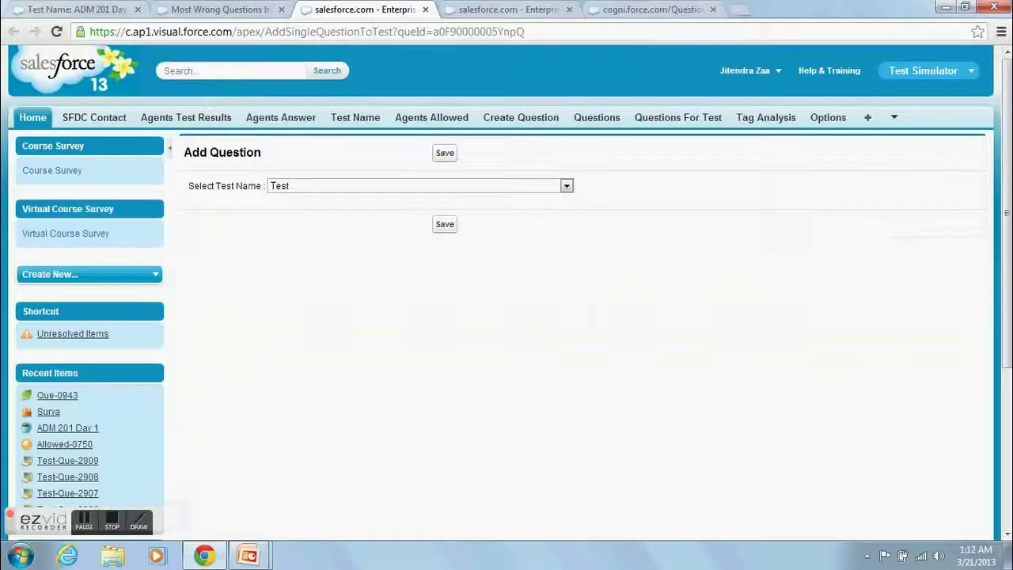
On the Tag Analysis page, fetch keyword counts for the ADM 211/301 certification
click(765, 118)
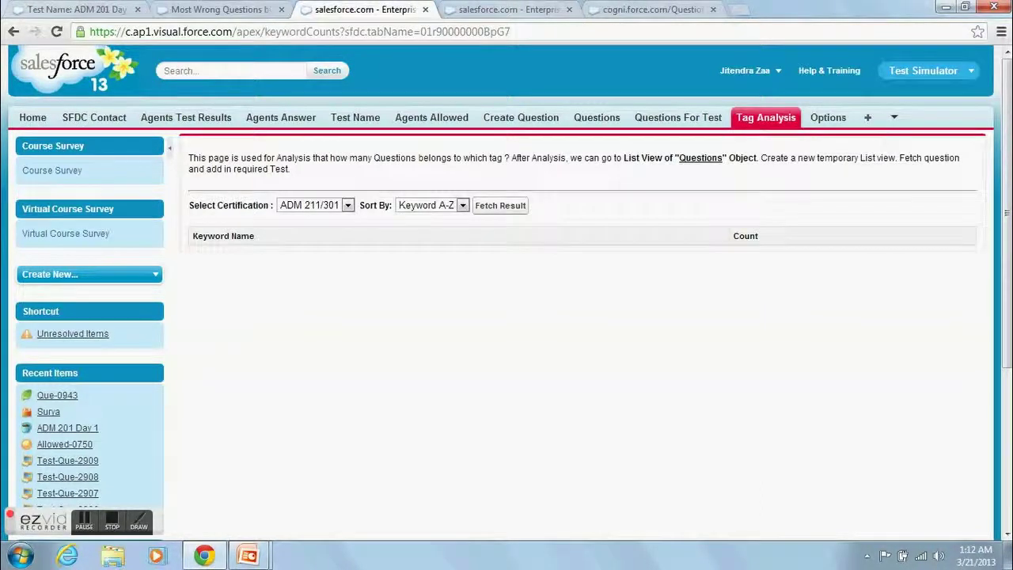
click(315, 205)
click(308, 213)
click(500, 205)
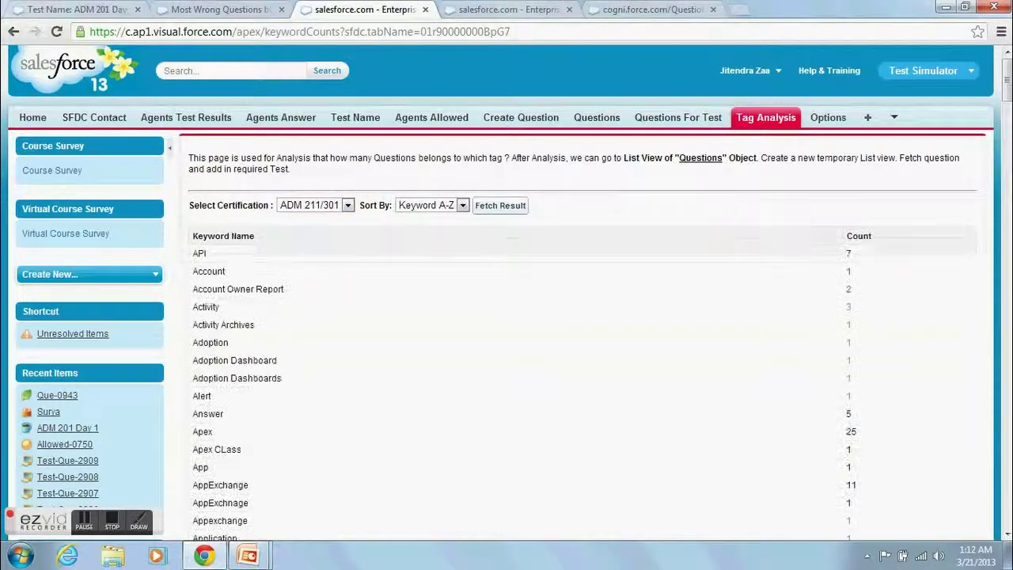
drag(194, 252, 253, 325)
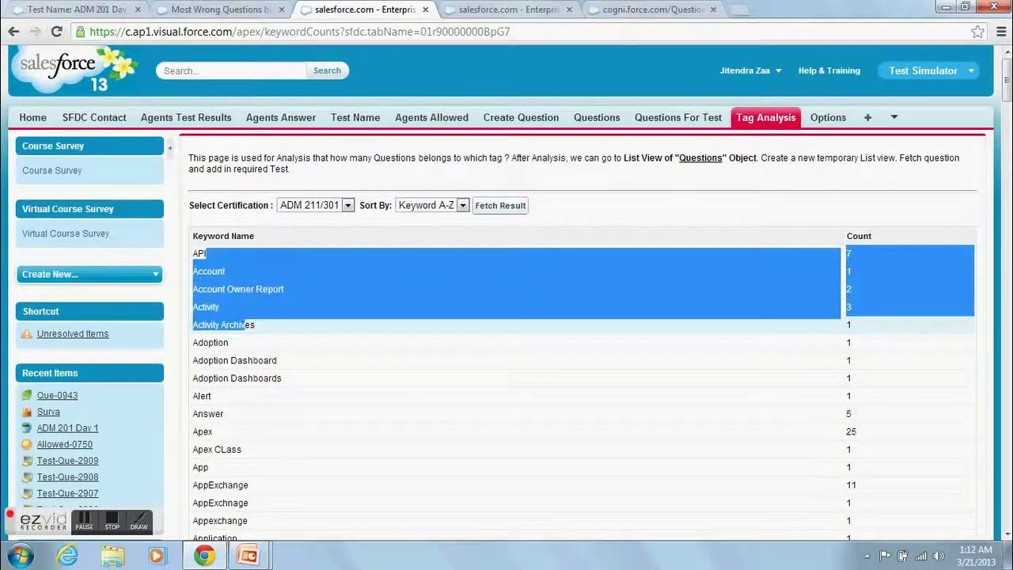
click(237, 342)
Re-sort by Count DESC and fetch again, showing Visualforce (31) and Workflow (27) on top
click(431, 205)
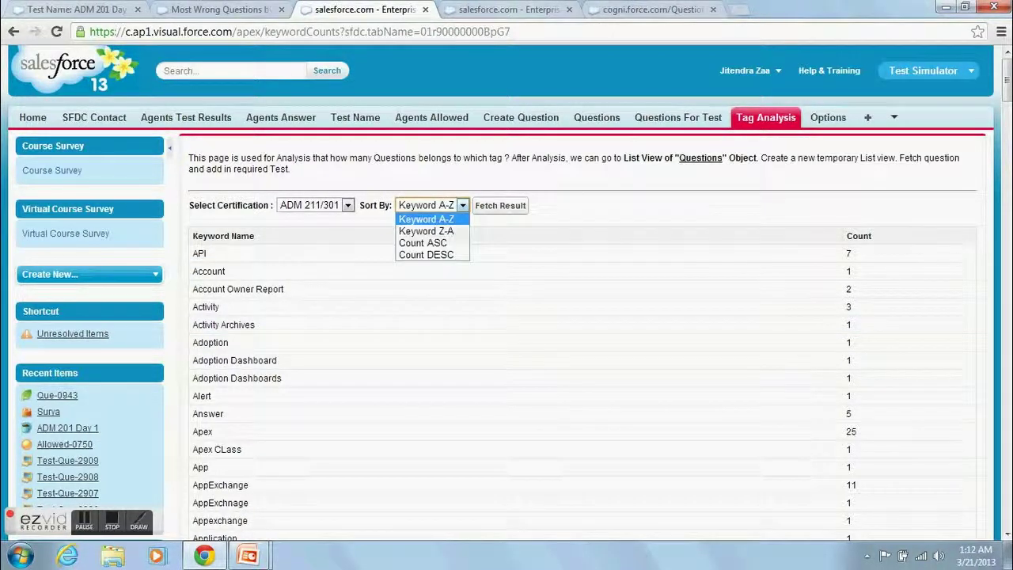
click(425, 255)
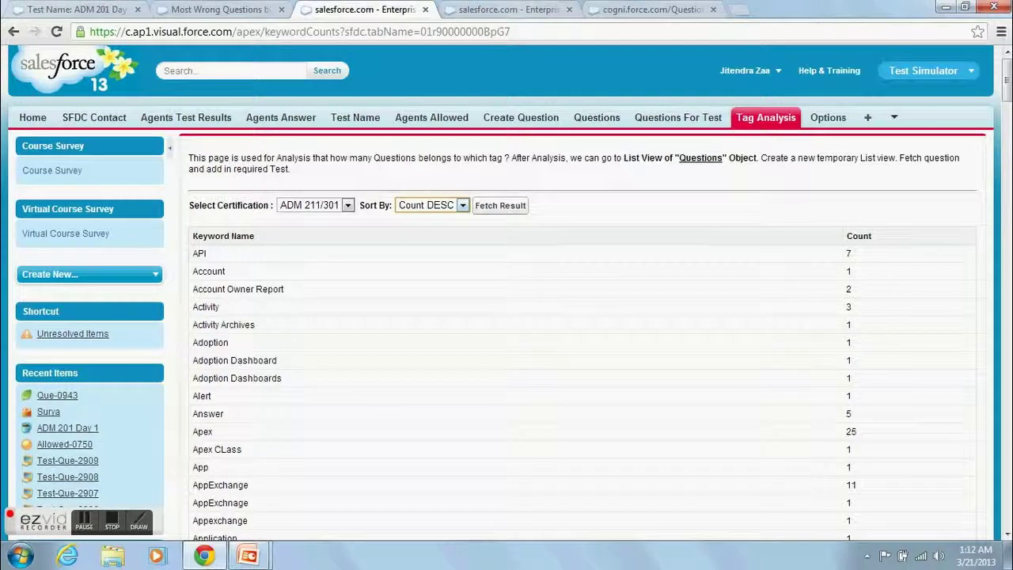
click(500, 205)
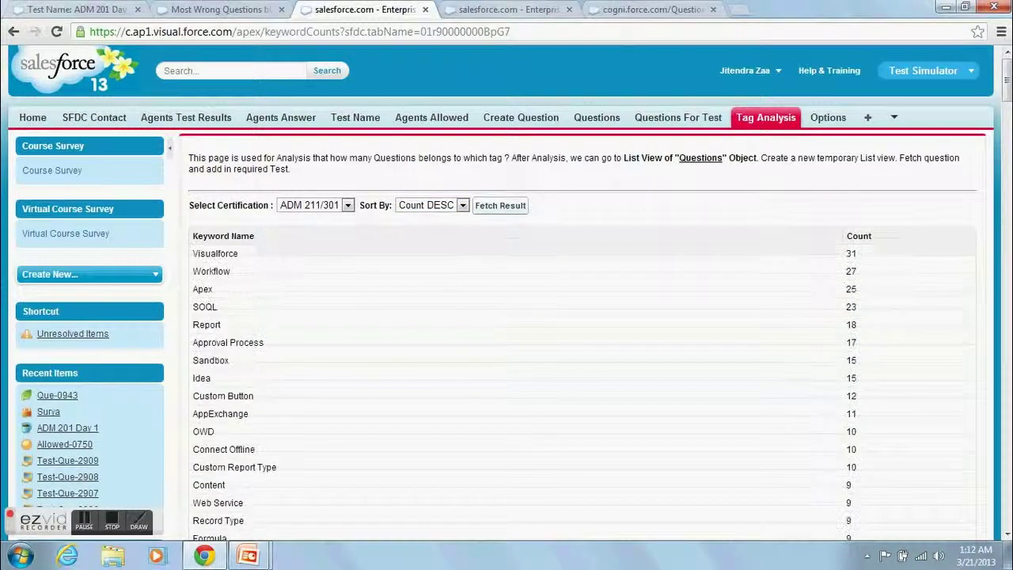
drag(239, 253, 200, 253)
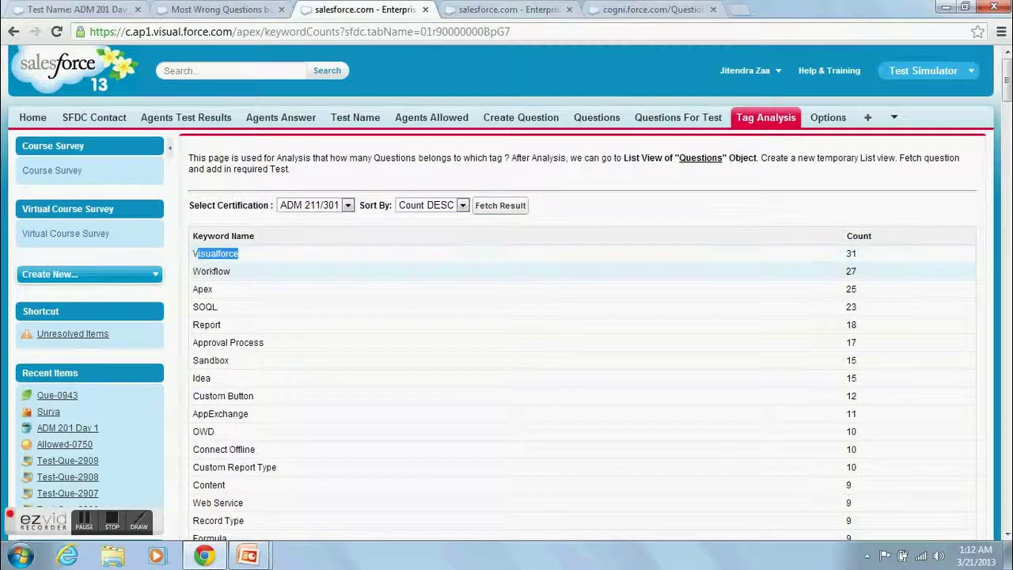
drag(845, 253, 857, 254)
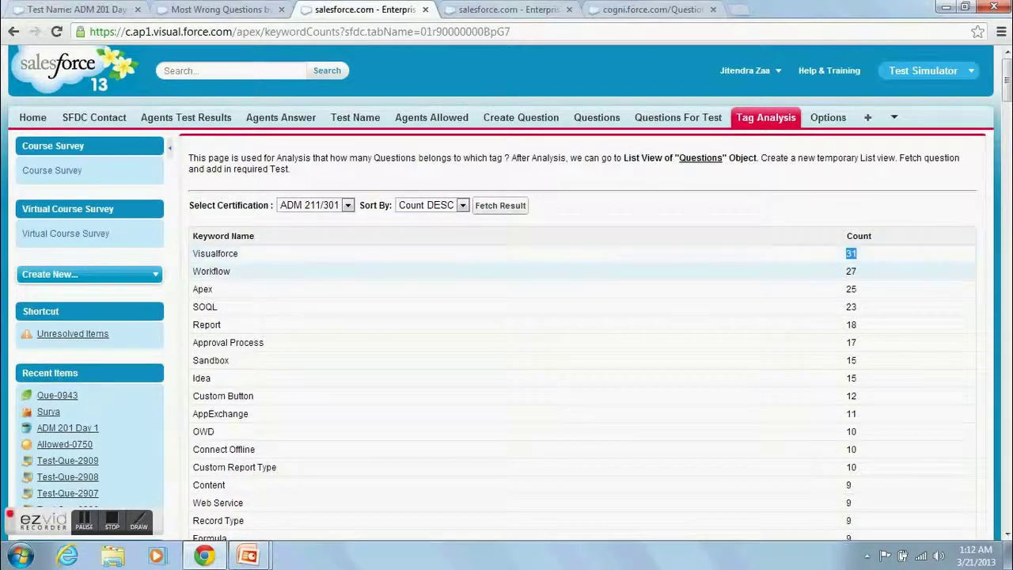
drag(231, 271, 192, 272)
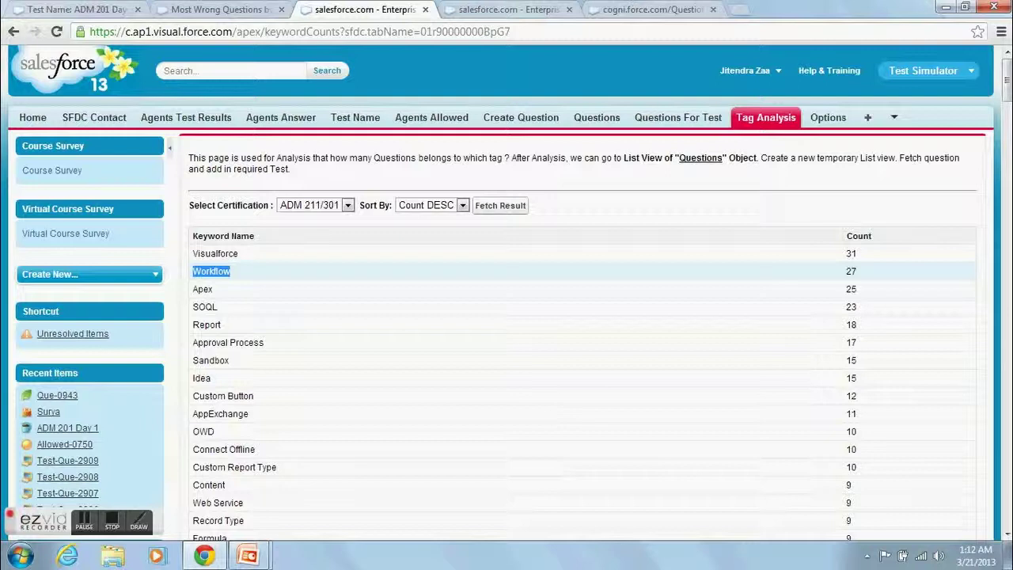
drag(845, 271, 857, 271)
click(851, 272)
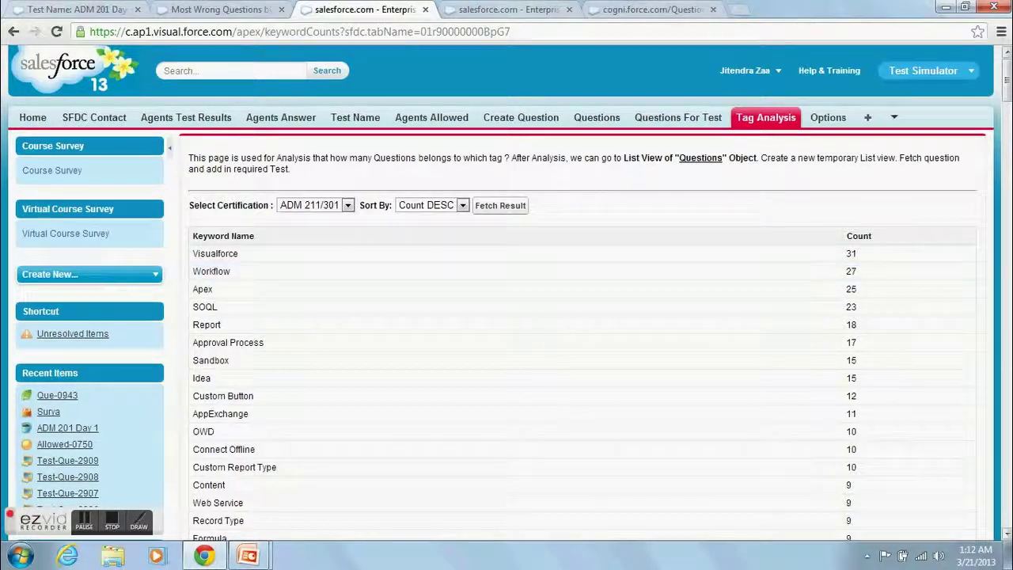
Scroll through the sorted keyword list and back to the top
scroll(506, 301, down, 20)
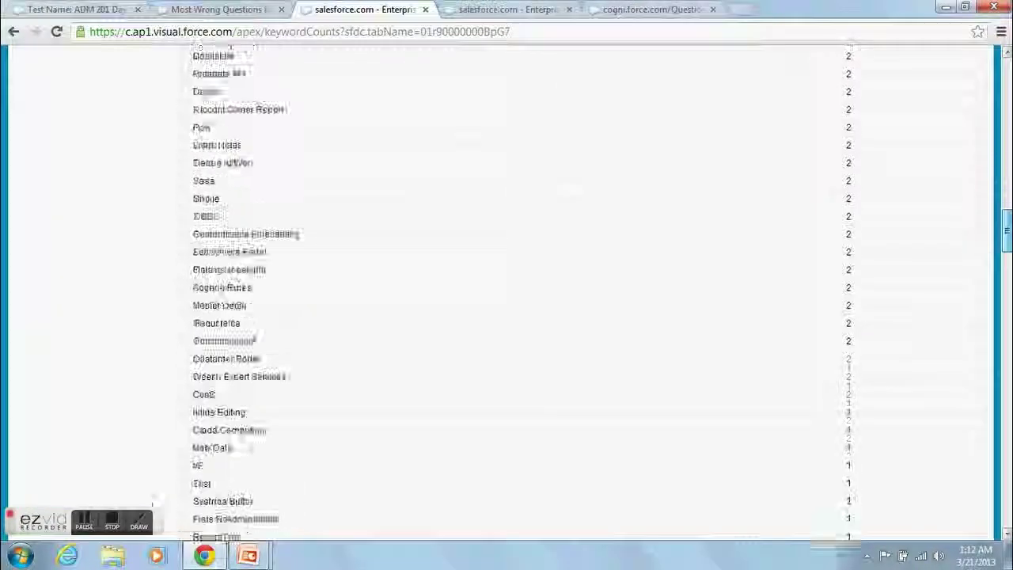
scroll(507, 300, down, 20)
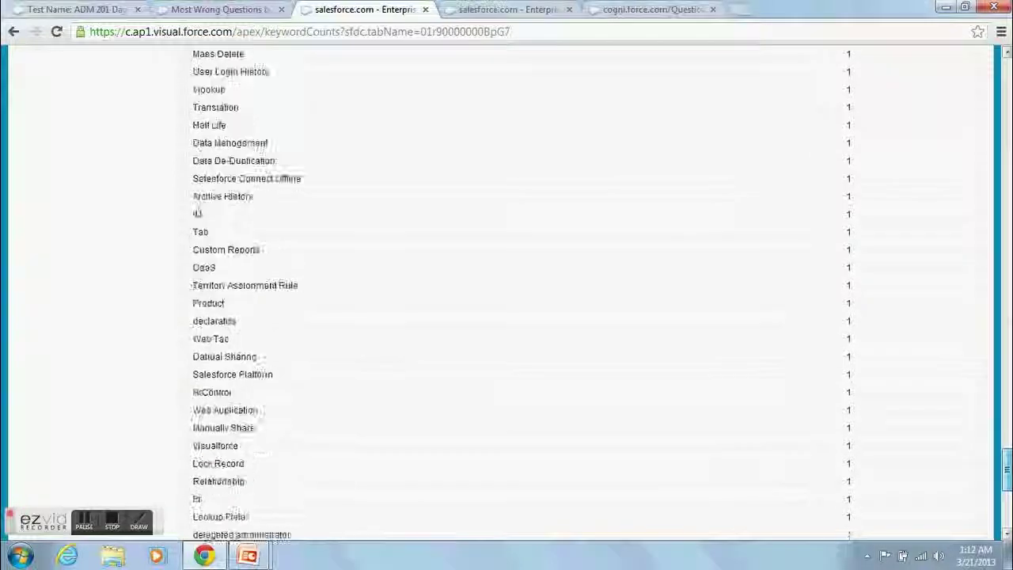
scroll(507, 301, up, 20)
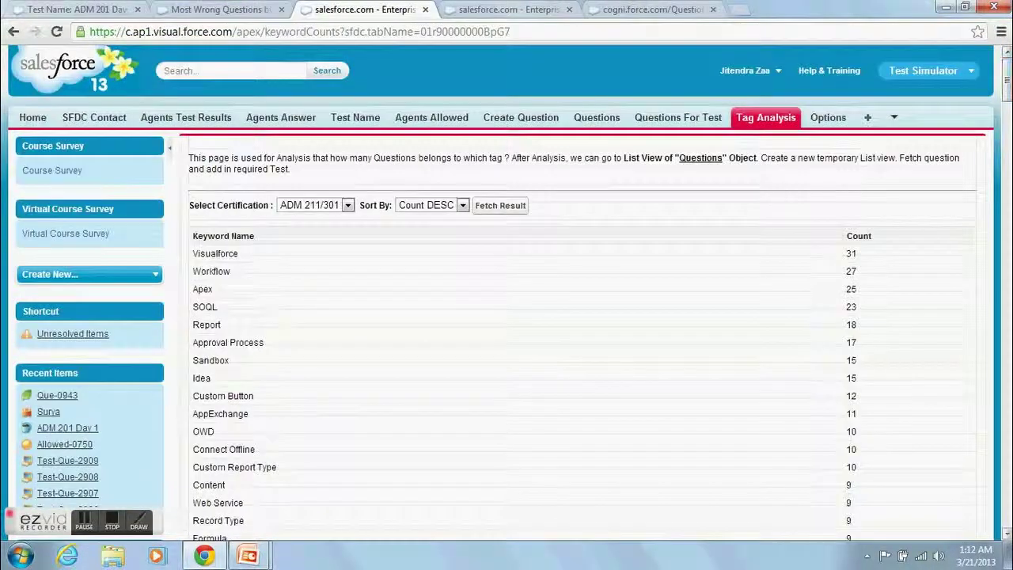
click(347, 205)
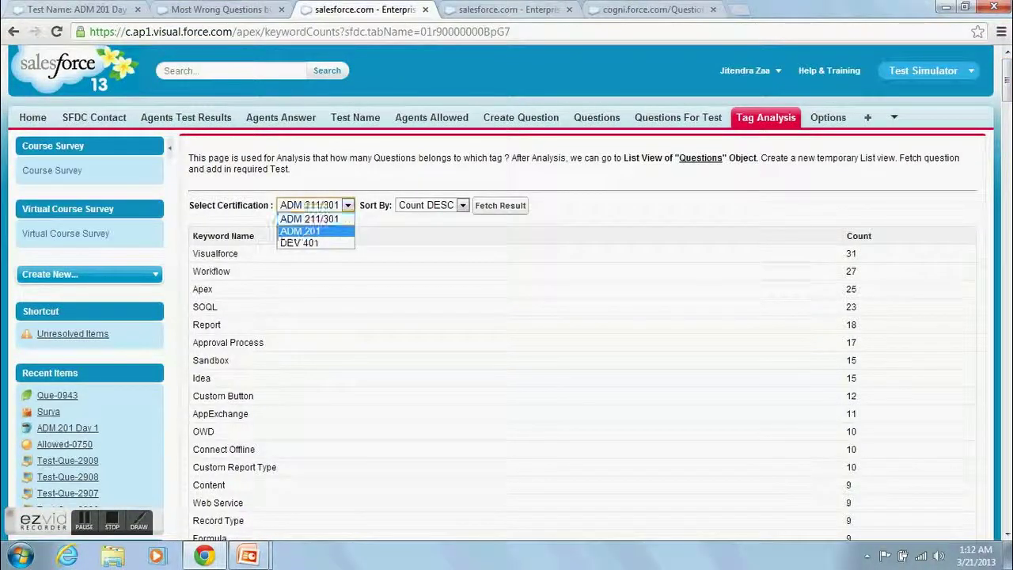
Fetch keyword counts for ADM 201 (Workflow and Data Loader at 3), then DEV 401, which lists none
click(340, 229)
click(500, 205)
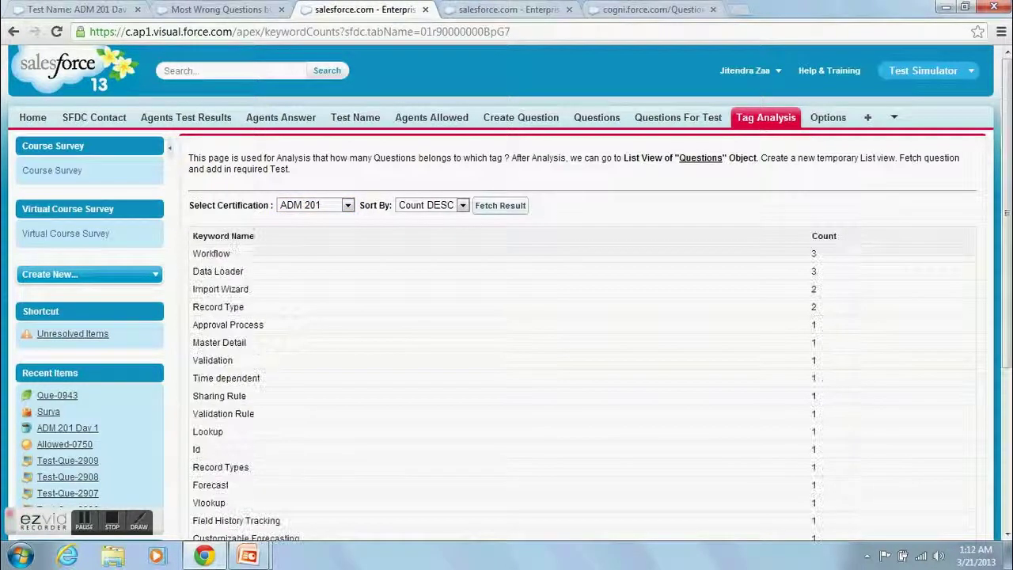
click(347, 205)
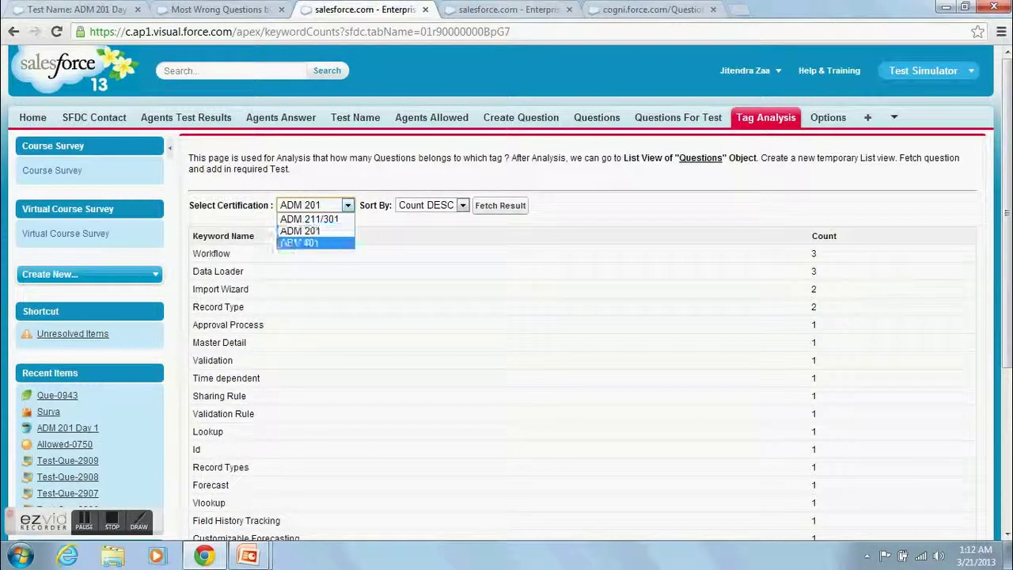
click(305, 240)
click(500, 205)
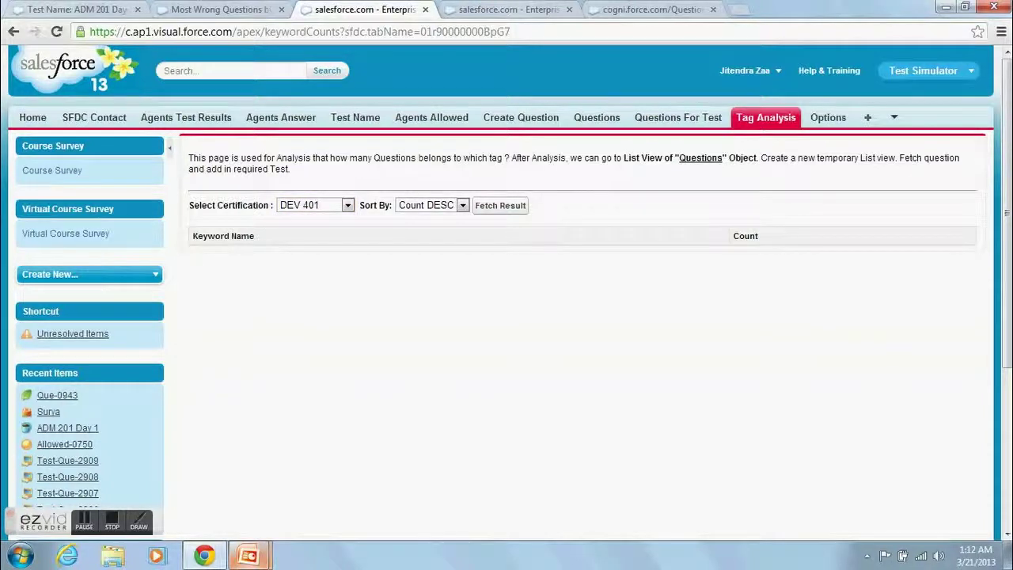
mouse_move(248, 554)
click(343, 473)
Advance the slideshow to the closing 'Thank You !!!' slide
key(Right)
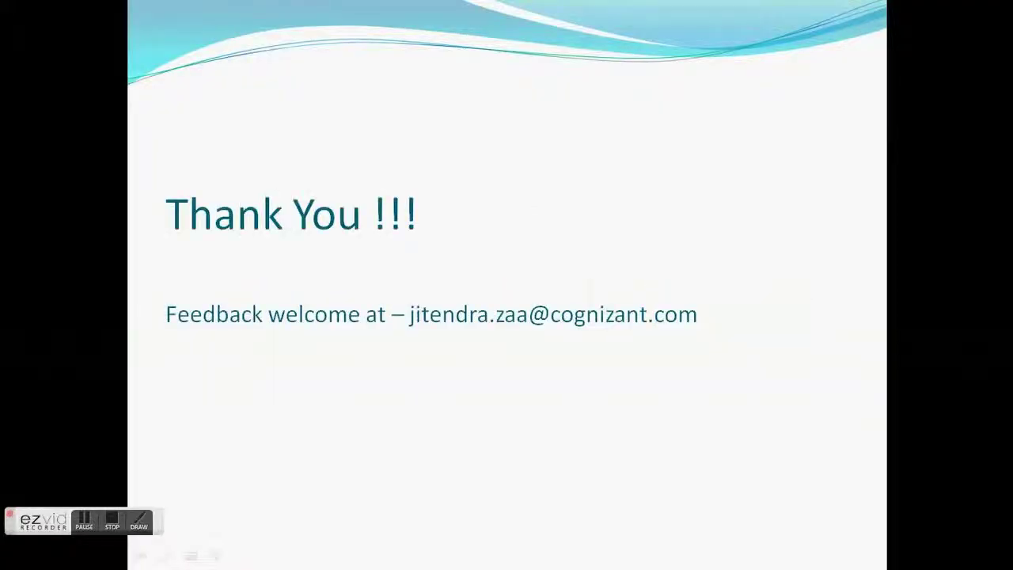